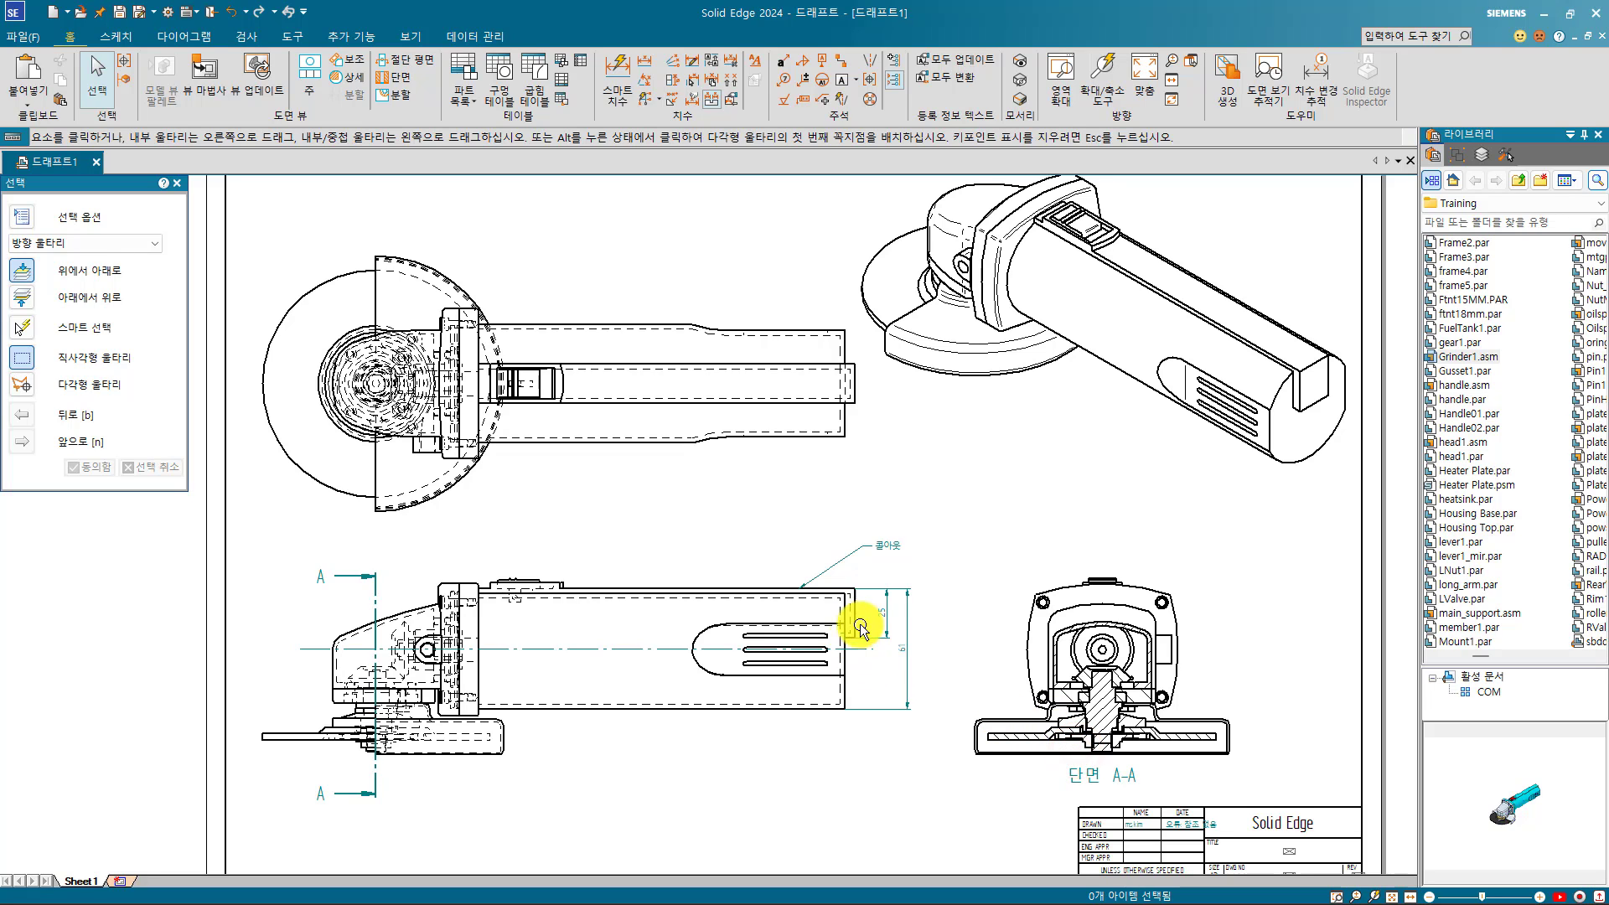
Step: Check which styles are assigned to the callout on the front view and to section view A-A
{"action": "left_click", "coordinate": [886, 610]}
{"action": "left_click", "coordinate": [865, 546]}
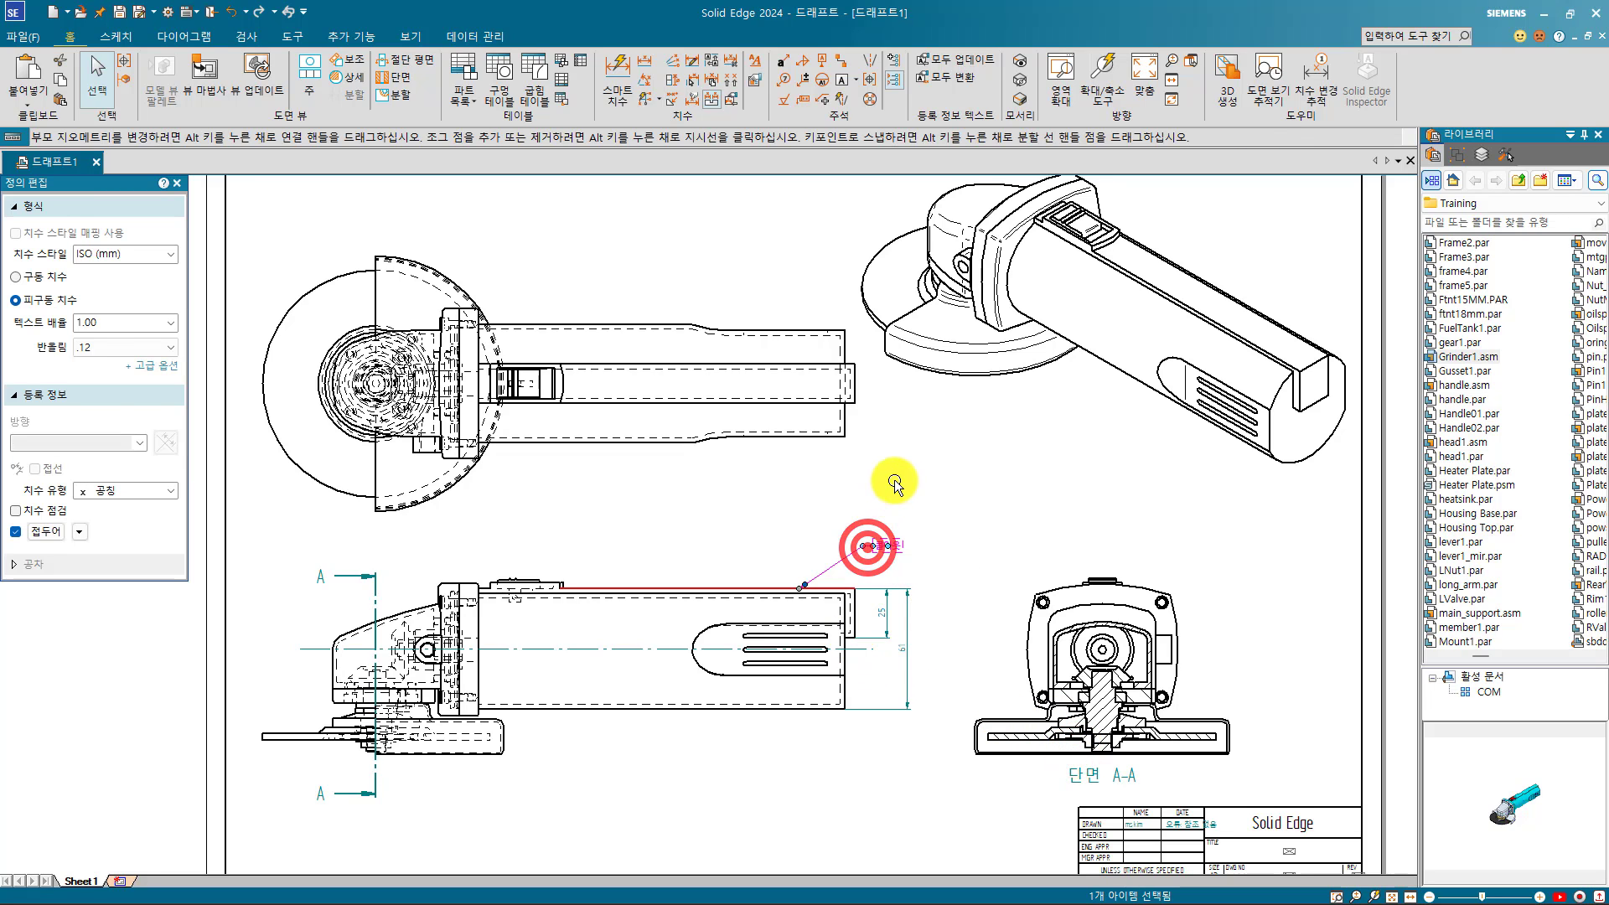
{"action": "left_click", "coordinate": [938, 476]}
{"action": "left_click", "coordinate": [941, 495]}
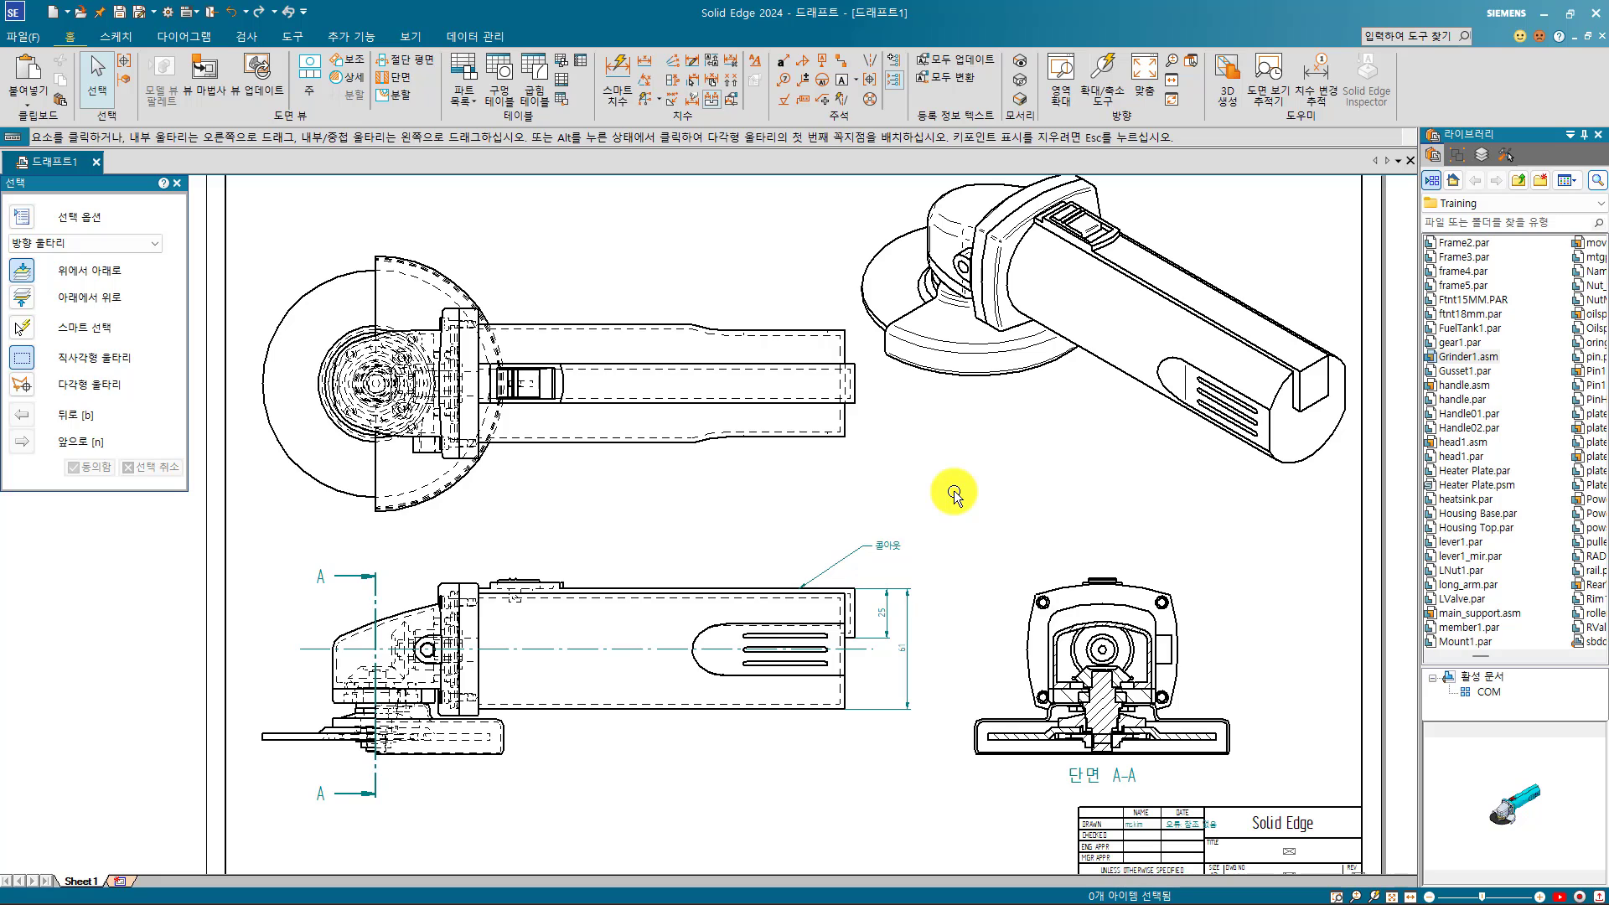
{"action": "left_click", "coordinate": [1067, 584]}
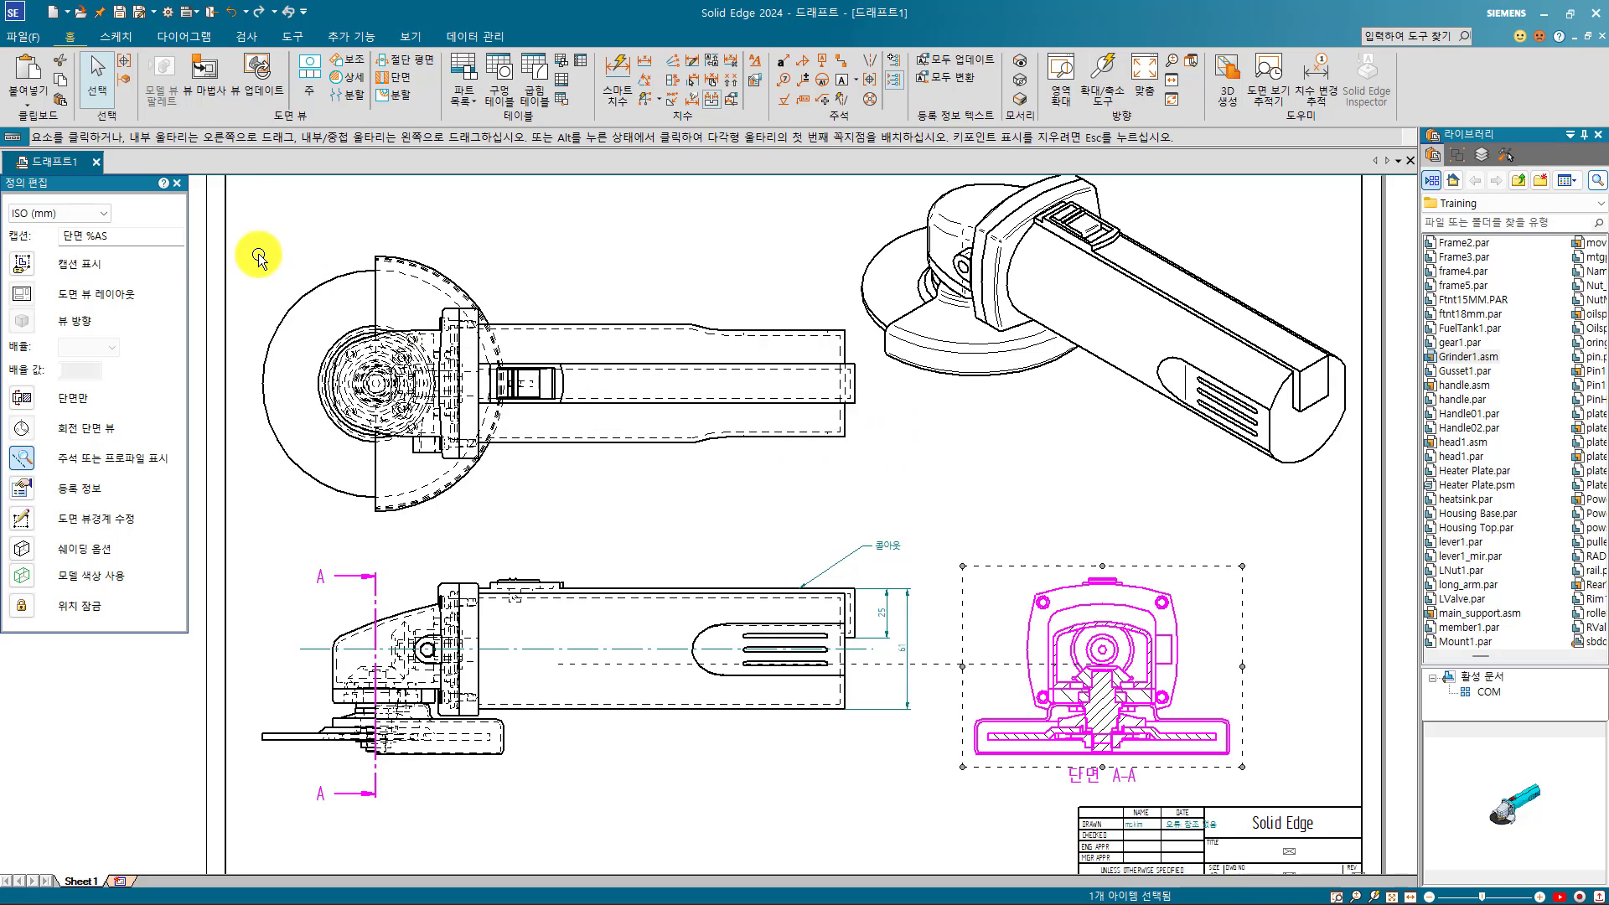
{"action": "left_click", "coordinate": [88, 211]}
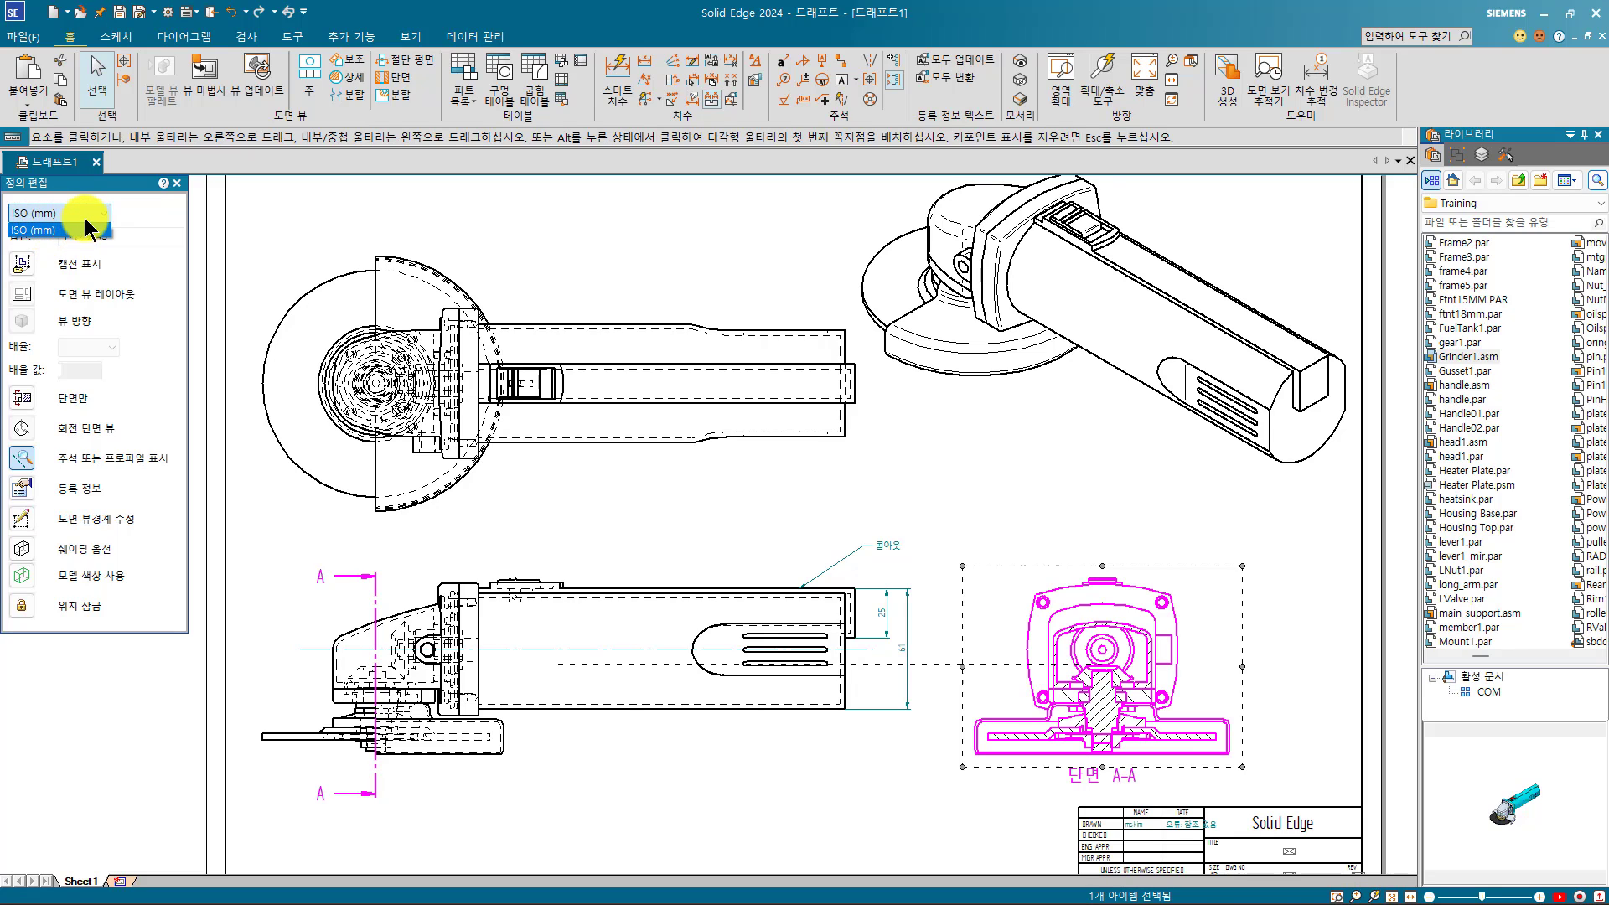
{"action": "left_click", "coordinate": [89, 212]}
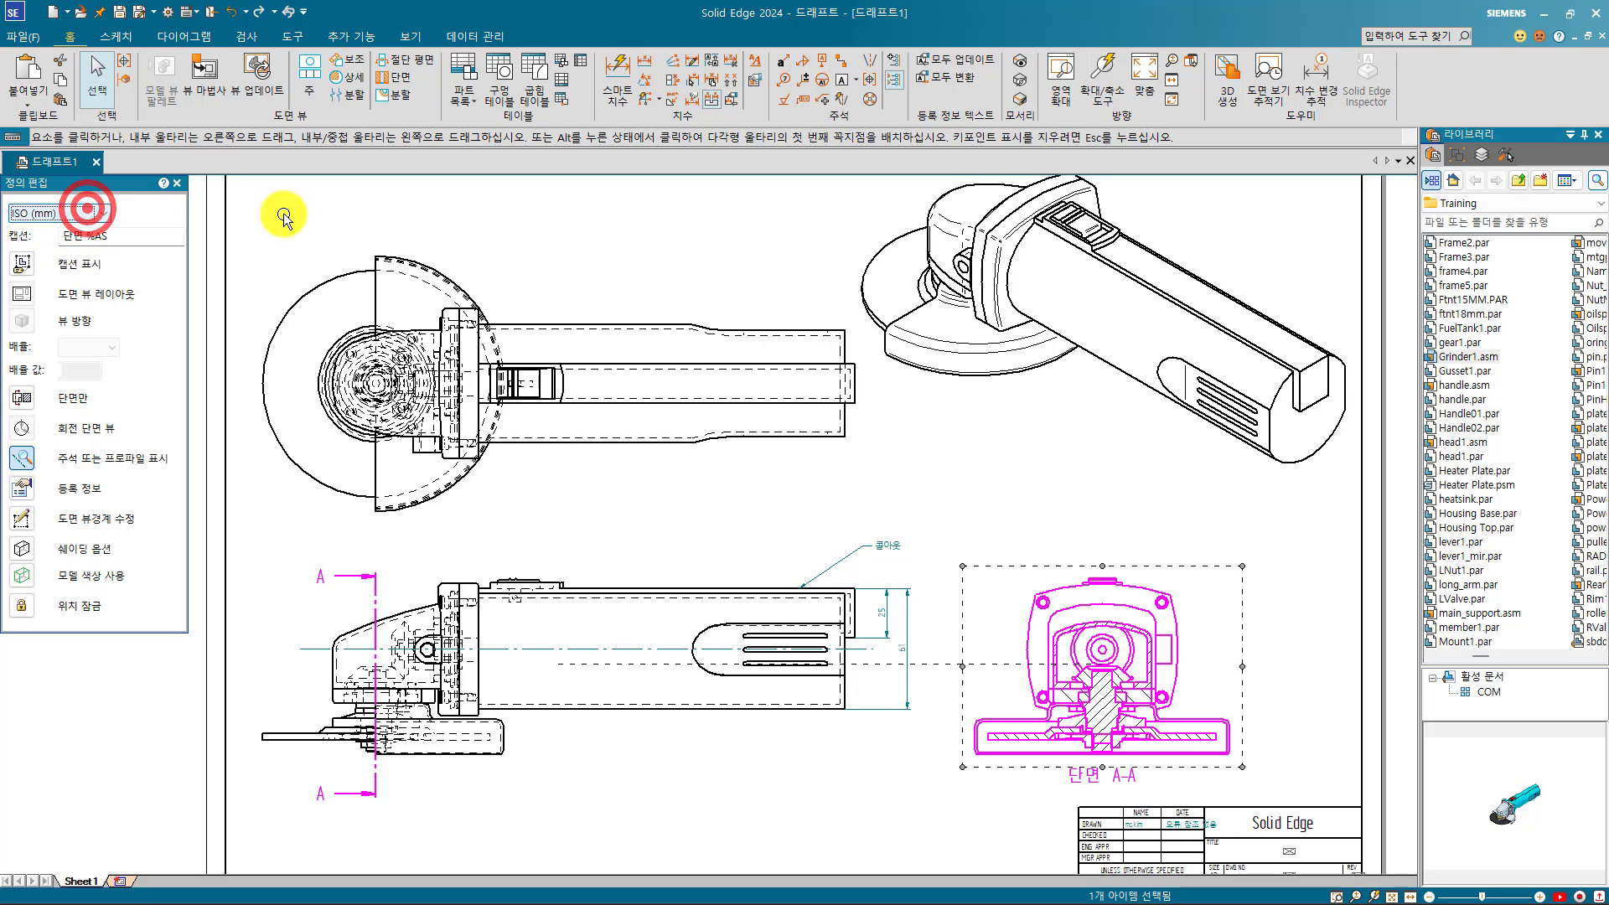
{"action": "left_click", "coordinate": [724, 224]}
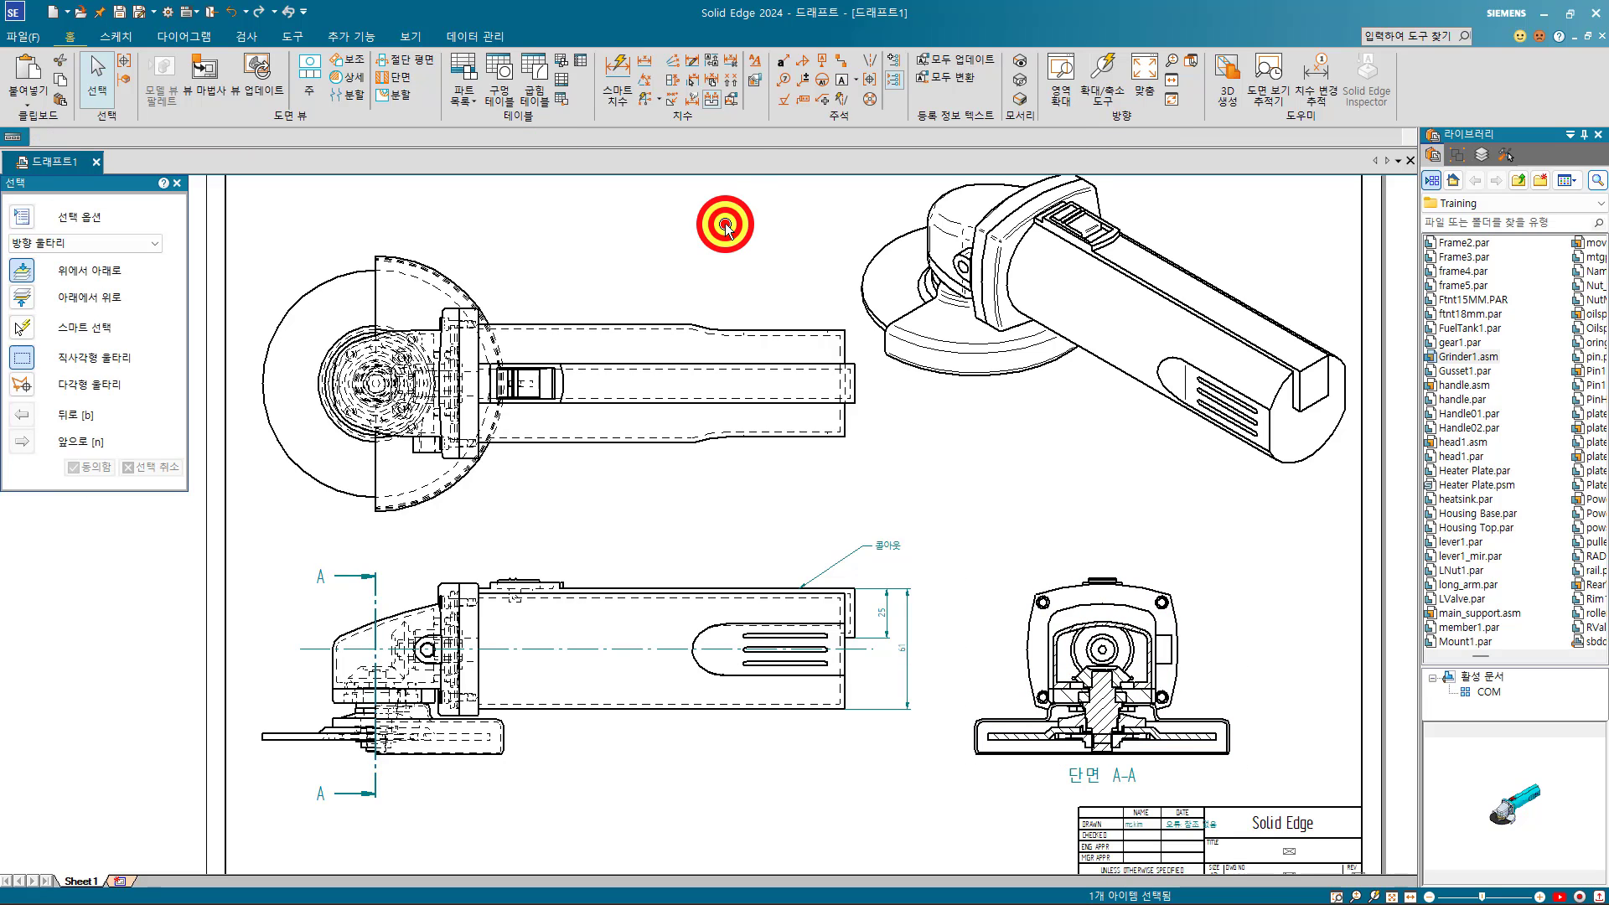
Step: Create a new drawing view style named test, based on ISO (mm)
{"action": "left_click", "coordinate": [754, 61]}
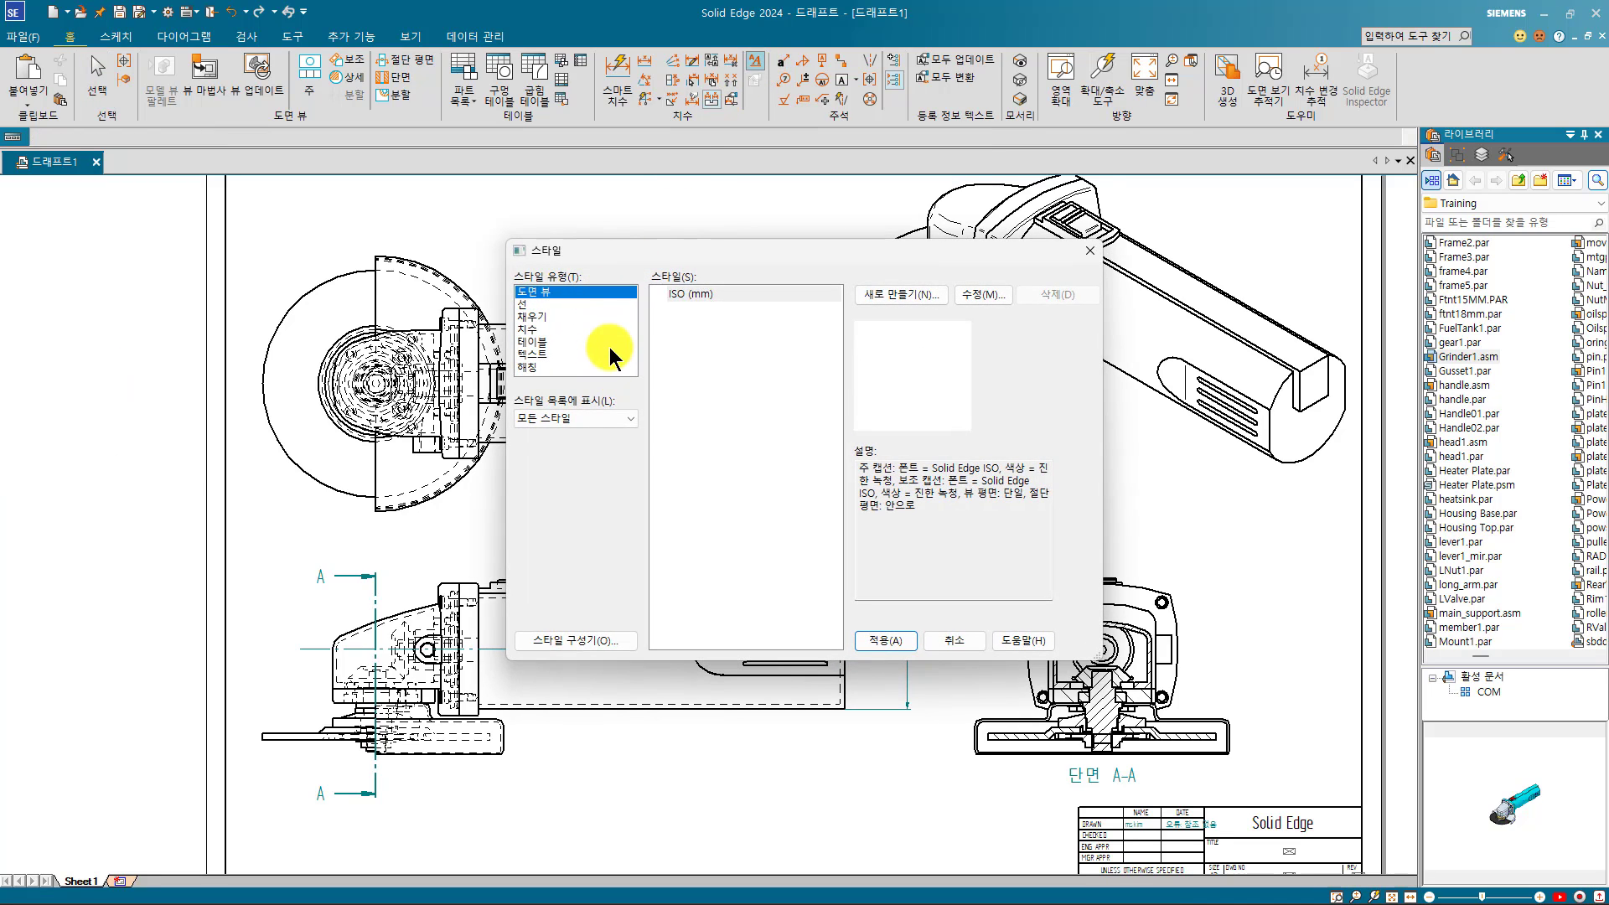
{"action": "left_click", "coordinate": [553, 287]}
{"action": "left_click", "coordinate": [704, 296]}
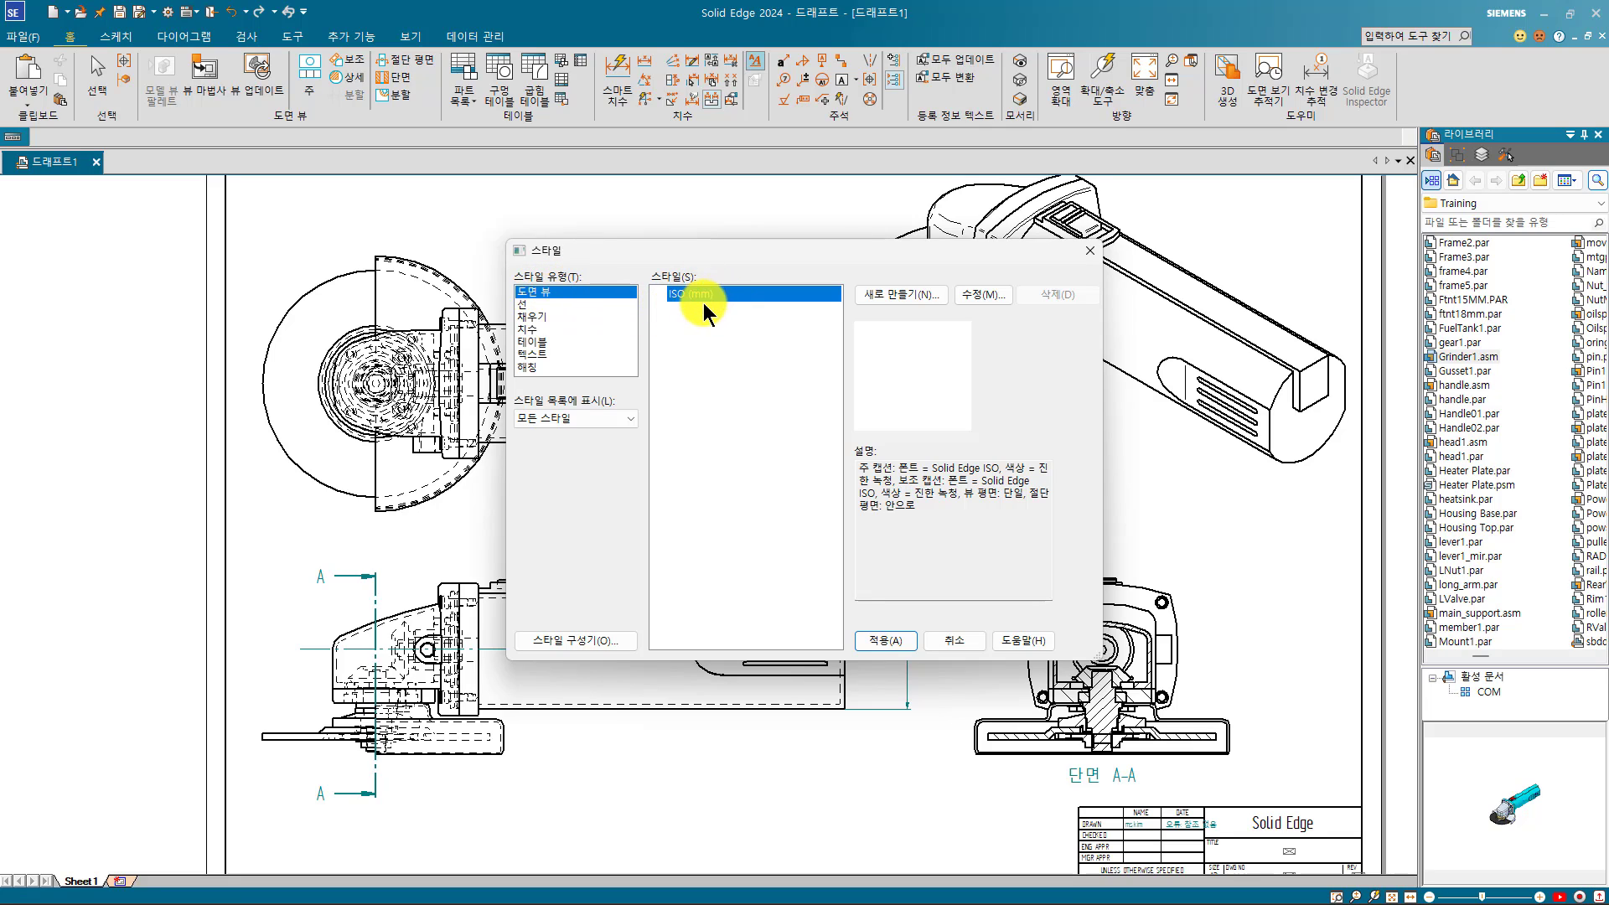
{"action": "left_click", "coordinate": [895, 298]}
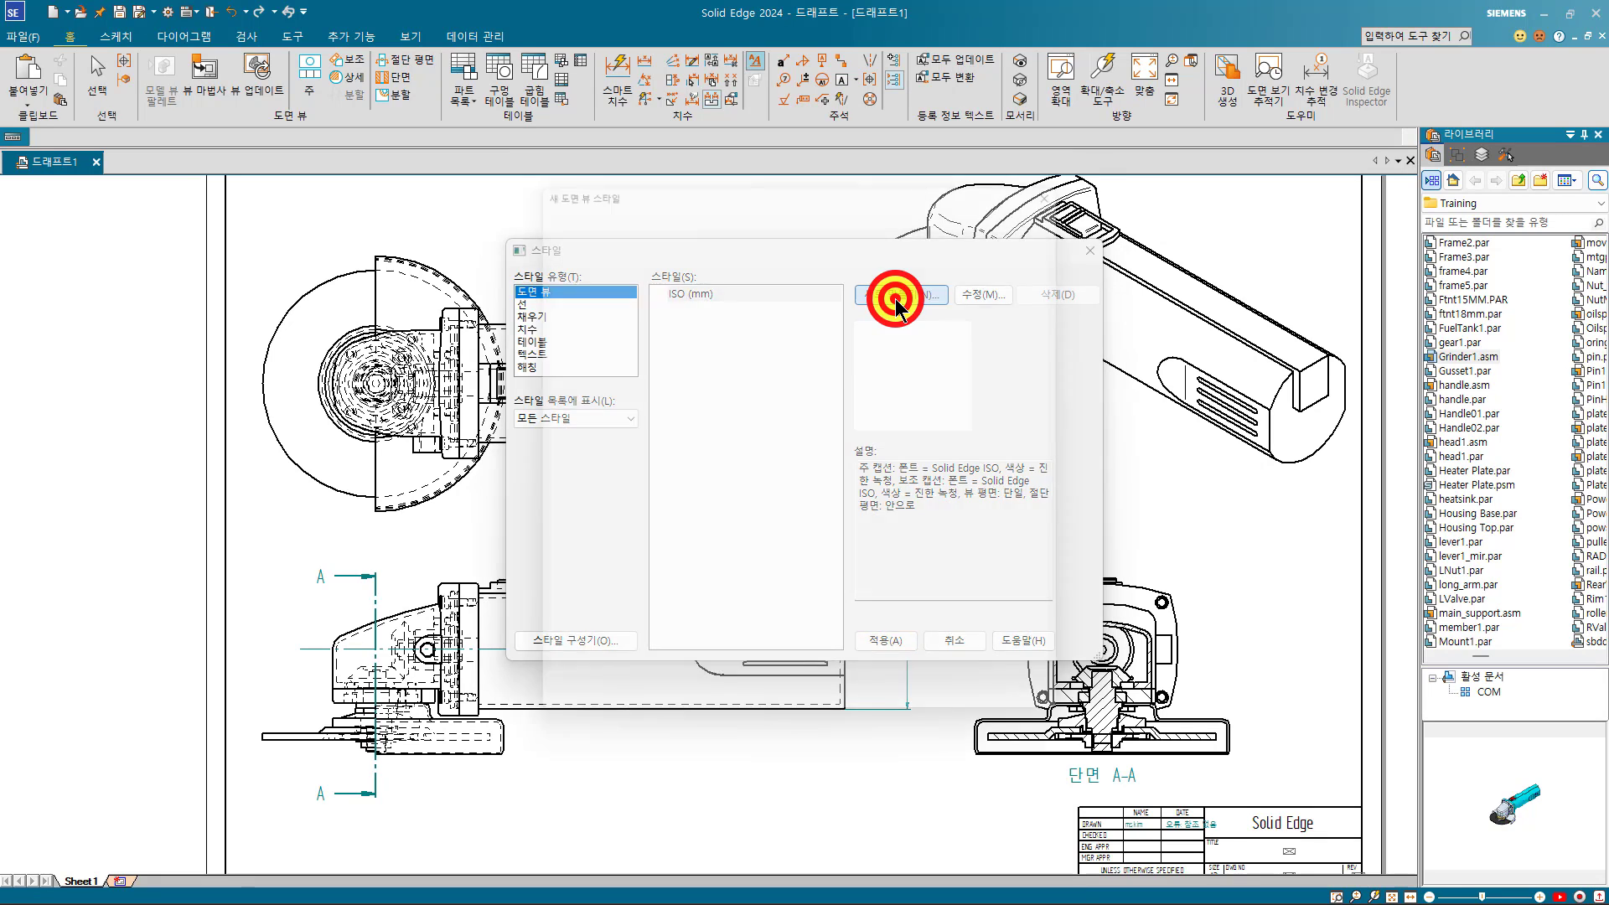
{"action": "left_click", "coordinate": [585, 256]}
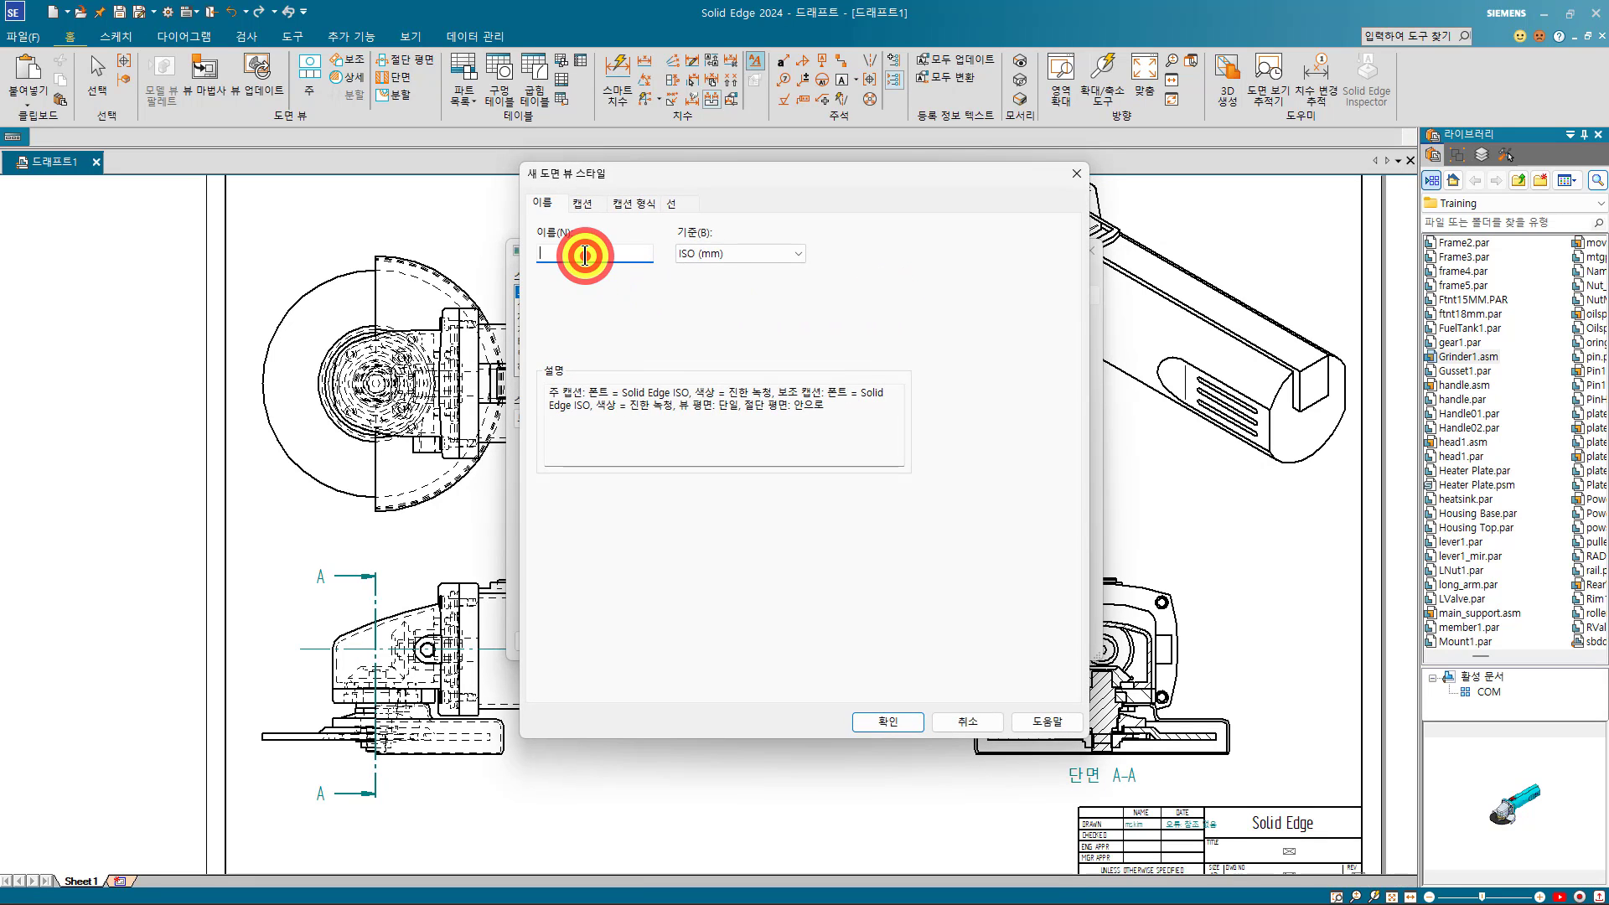
{"action": "type", "text": "test"}
{"action": "left_click", "coordinate": [901, 719]}
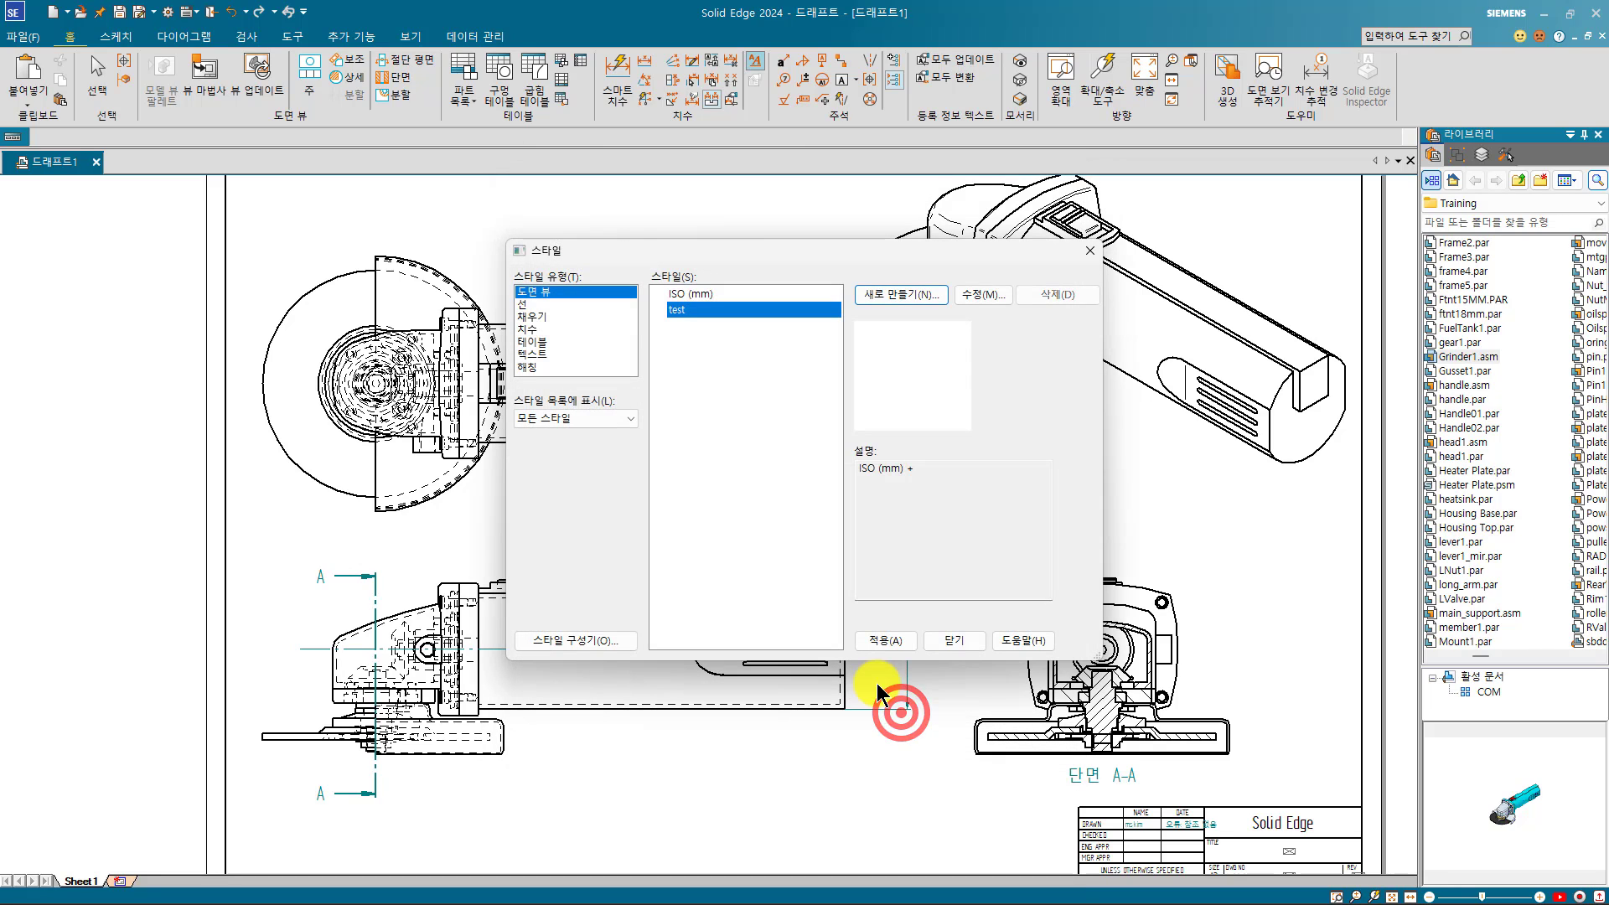
{"action": "left_click", "coordinate": [763, 362]}
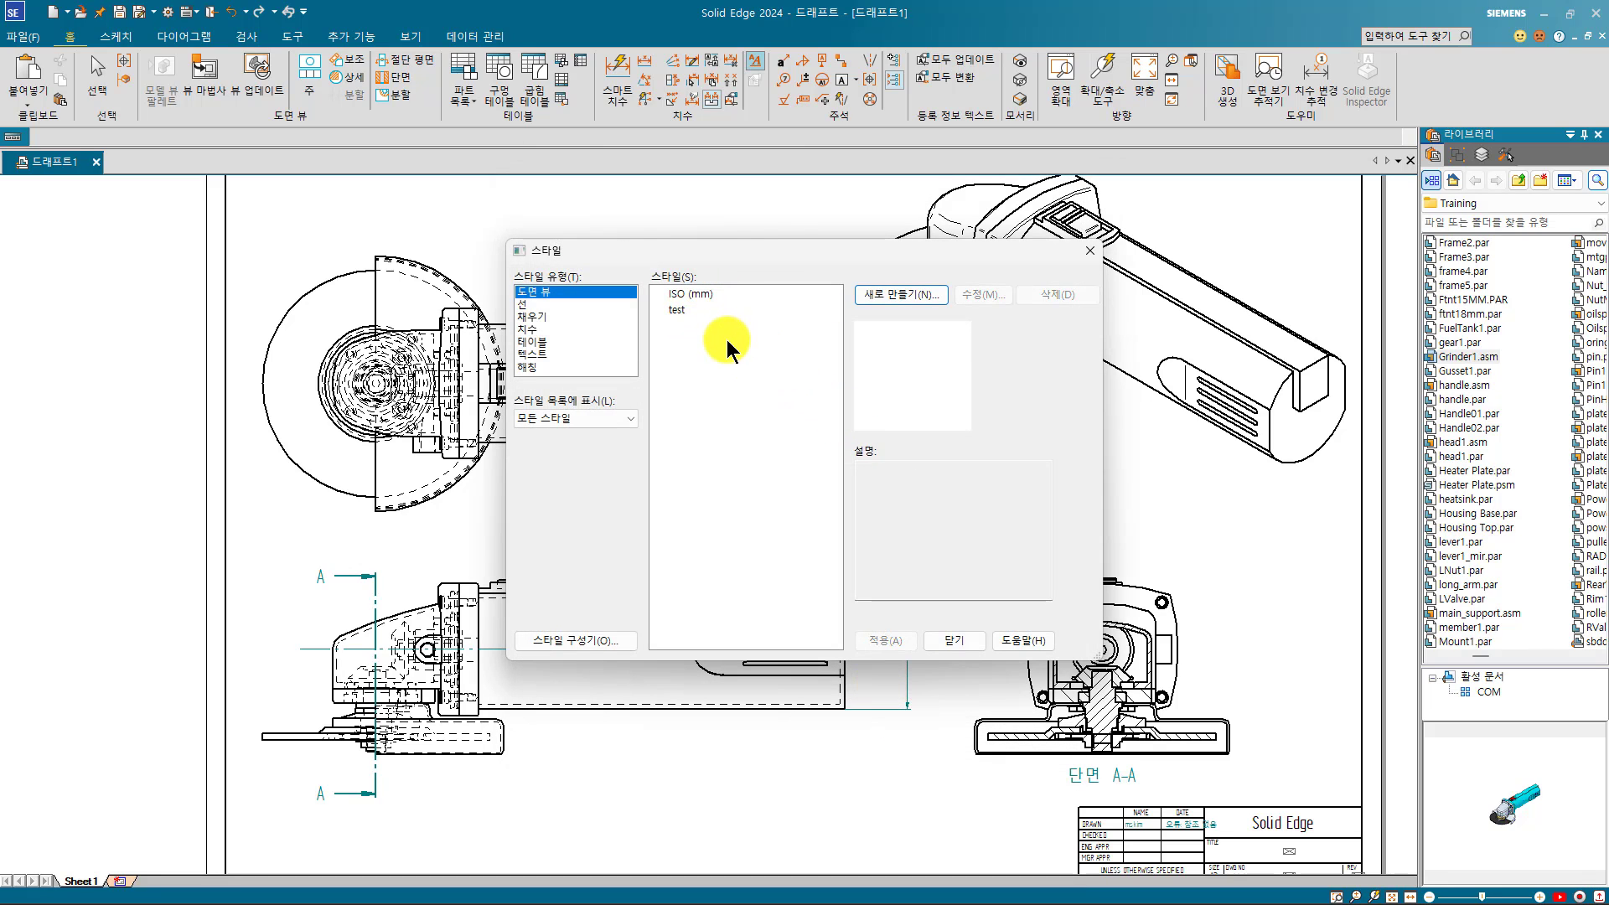
{"action": "left_click", "coordinate": [953, 641]}
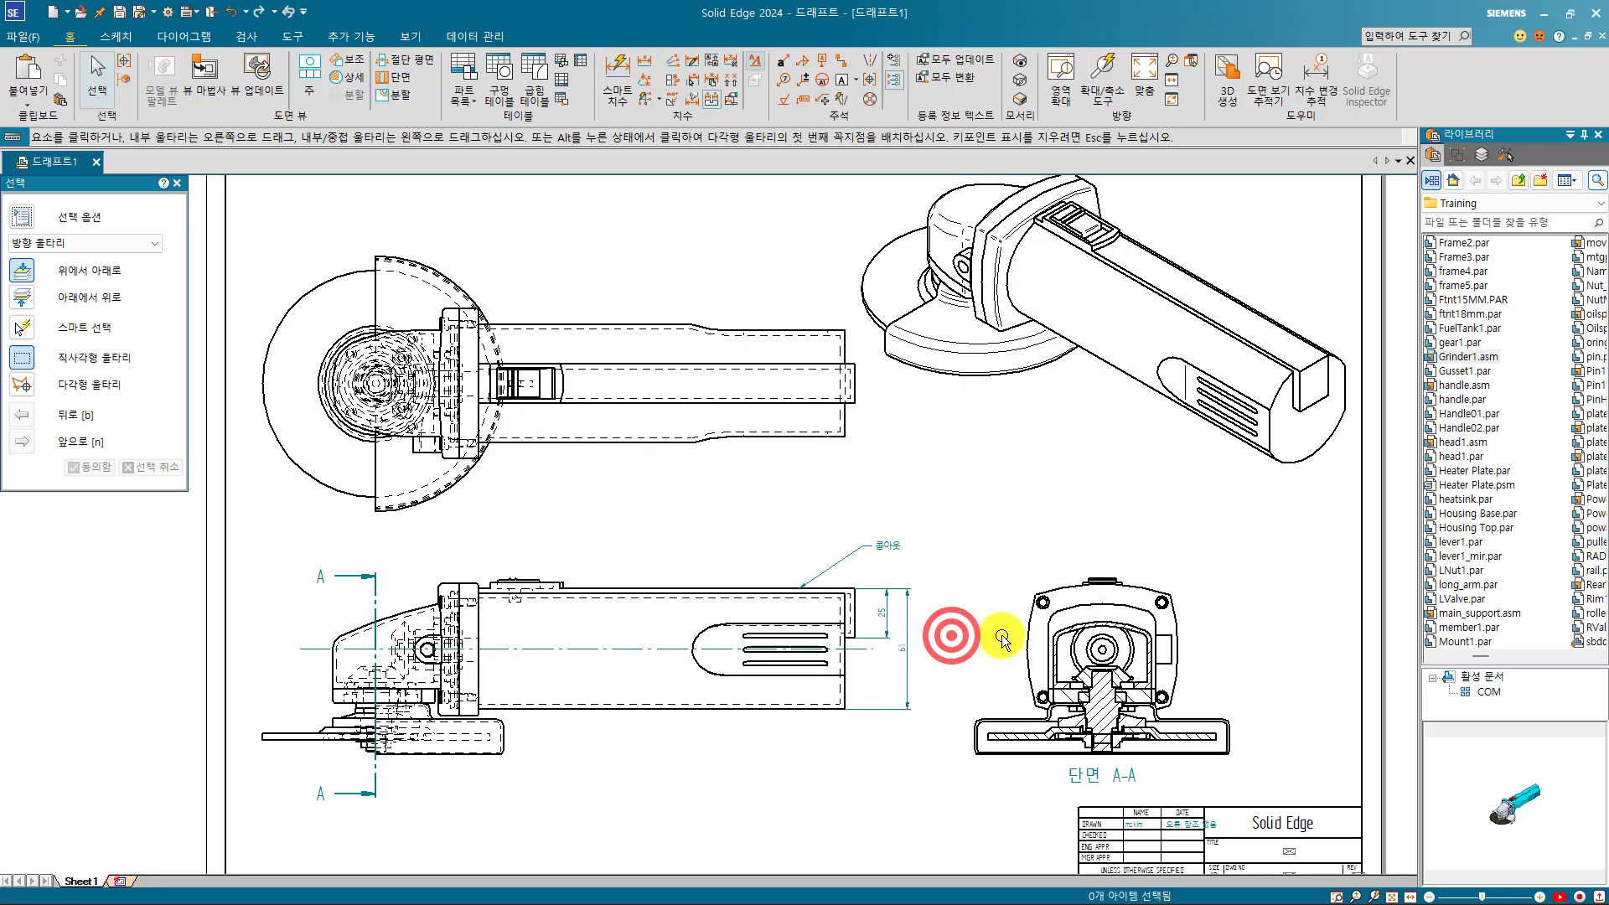
Step: Try the test style on section view A-A and return the view to the ISO (mm) style
{"action": "left_click", "coordinate": [1083, 599]}
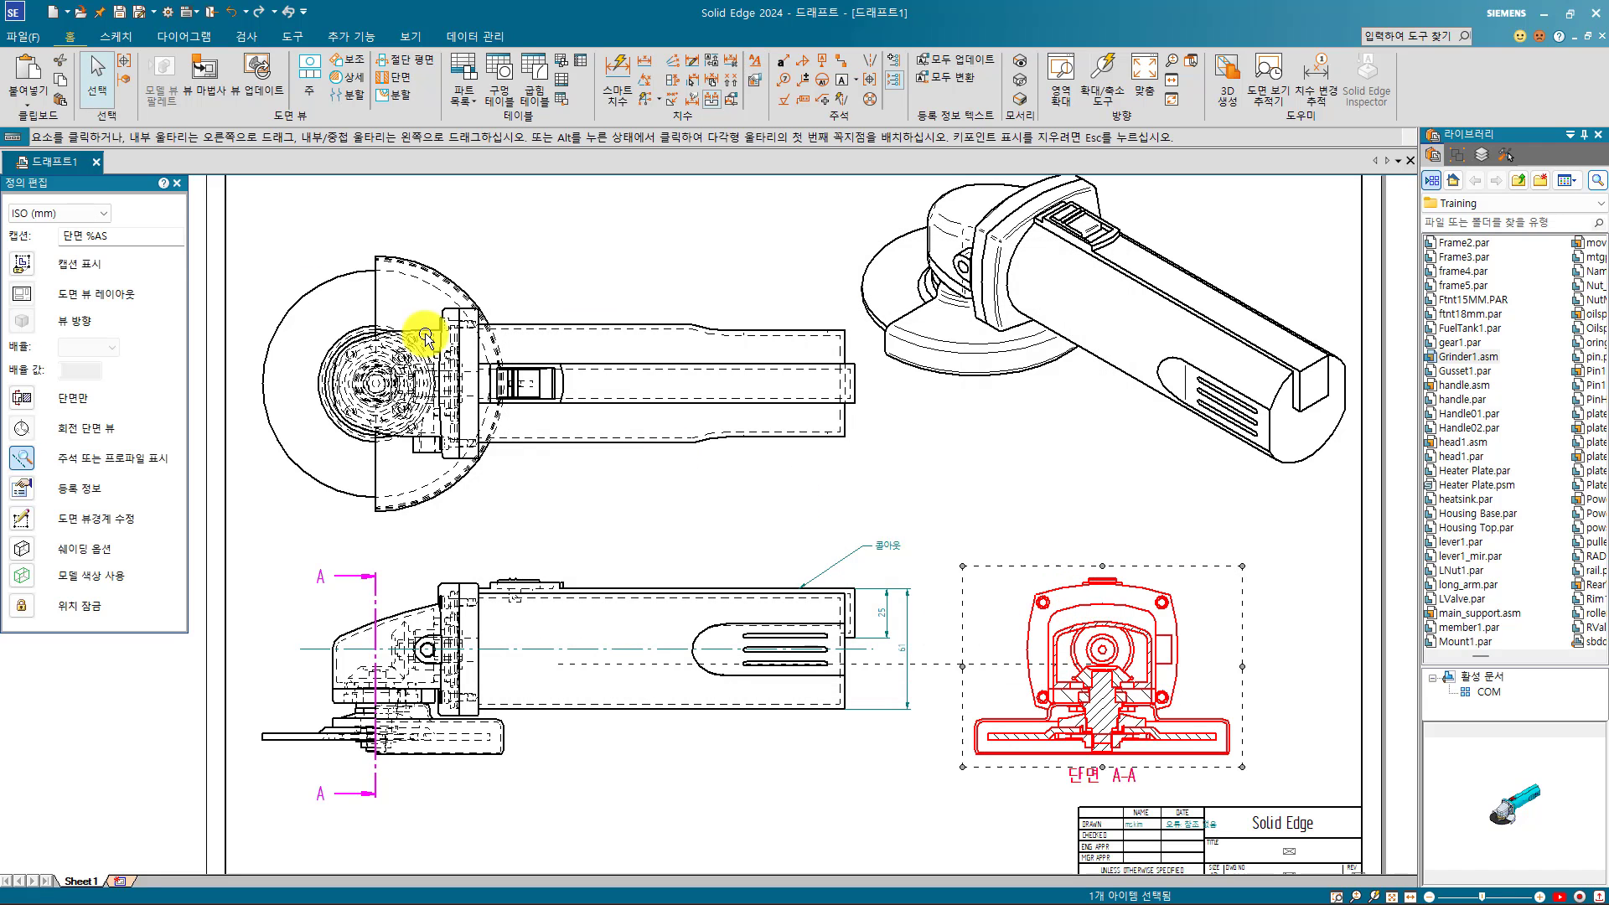
{"action": "left_click", "coordinate": [78, 211]}
{"action": "left_click", "coordinate": [57, 243]}
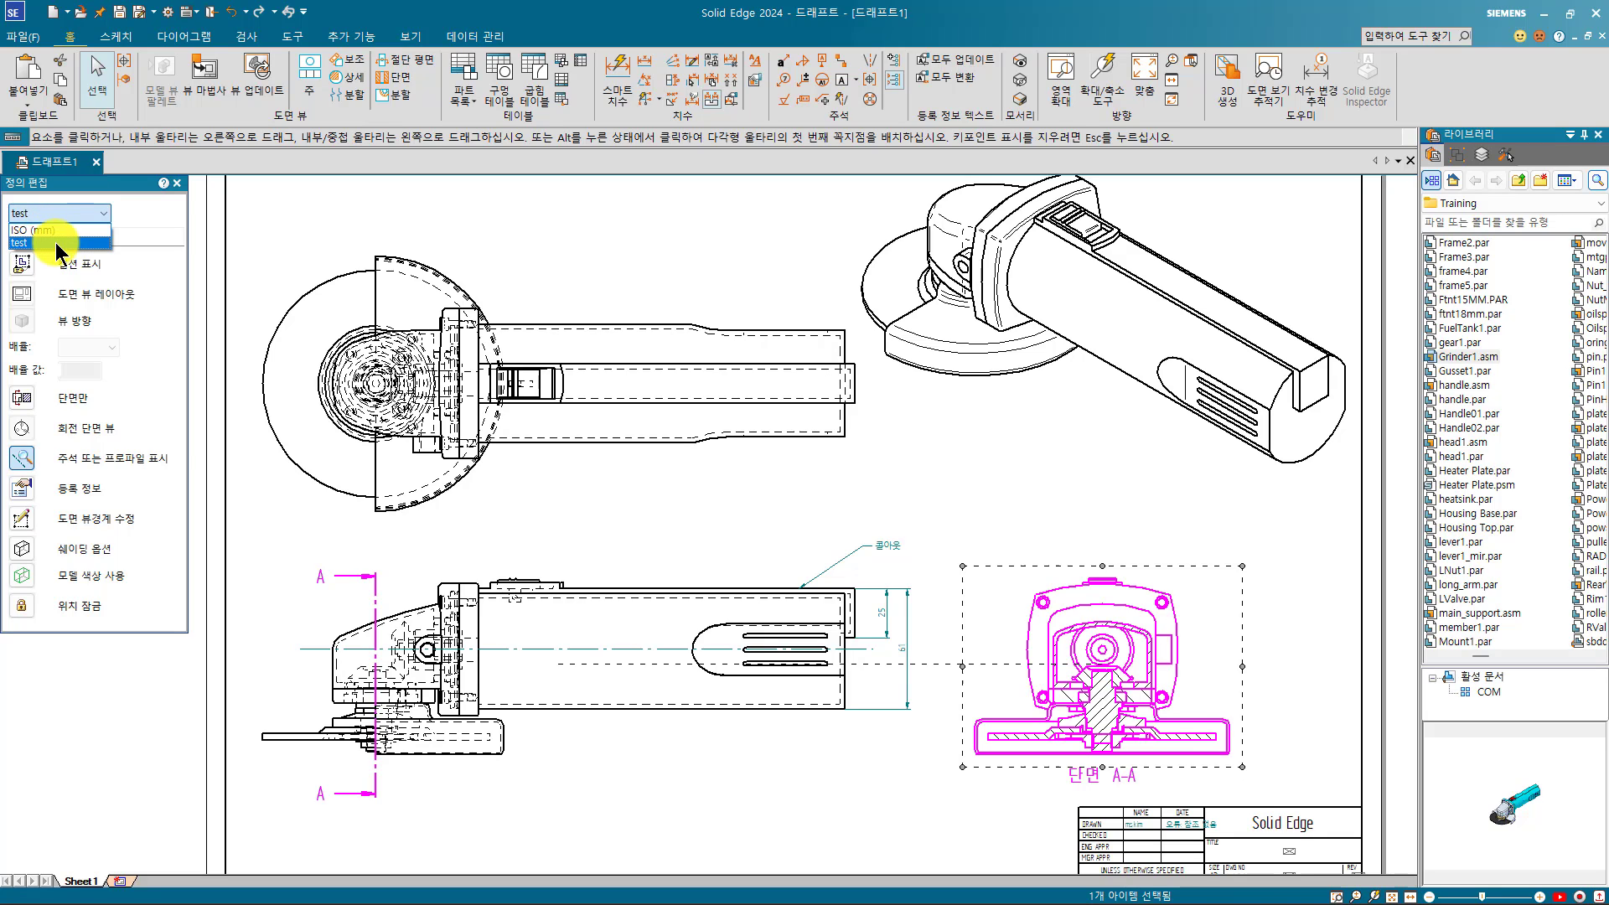
{"action": "left_click", "coordinate": [36, 230]}
{"action": "left_click", "coordinate": [82, 212]}
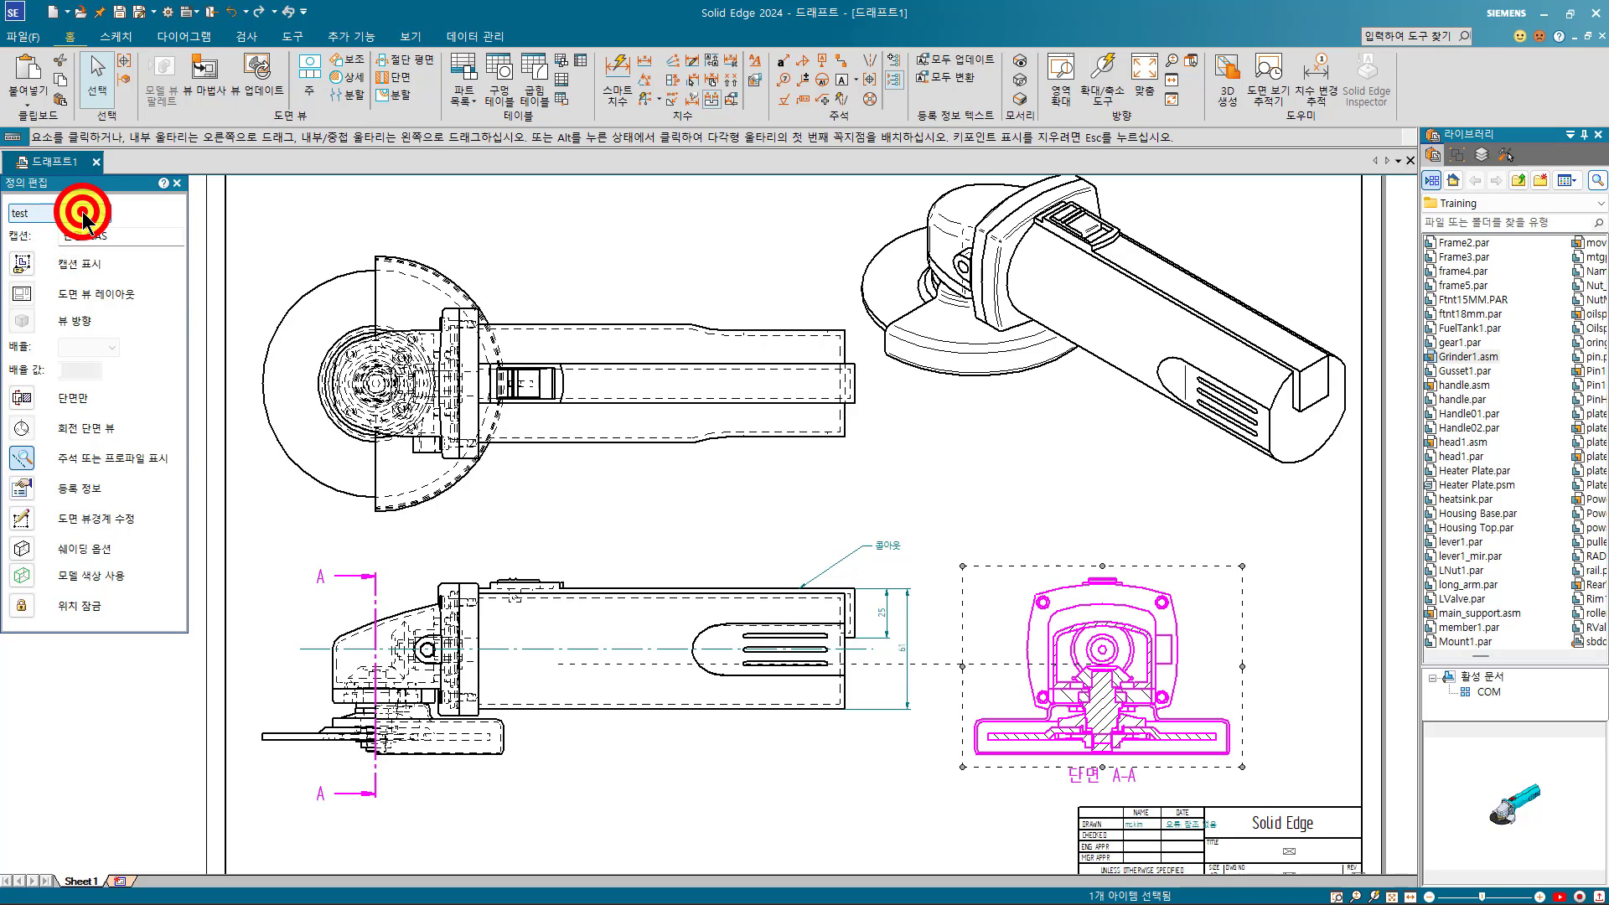
{"action": "left_click", "coordinate": [79, 228]}
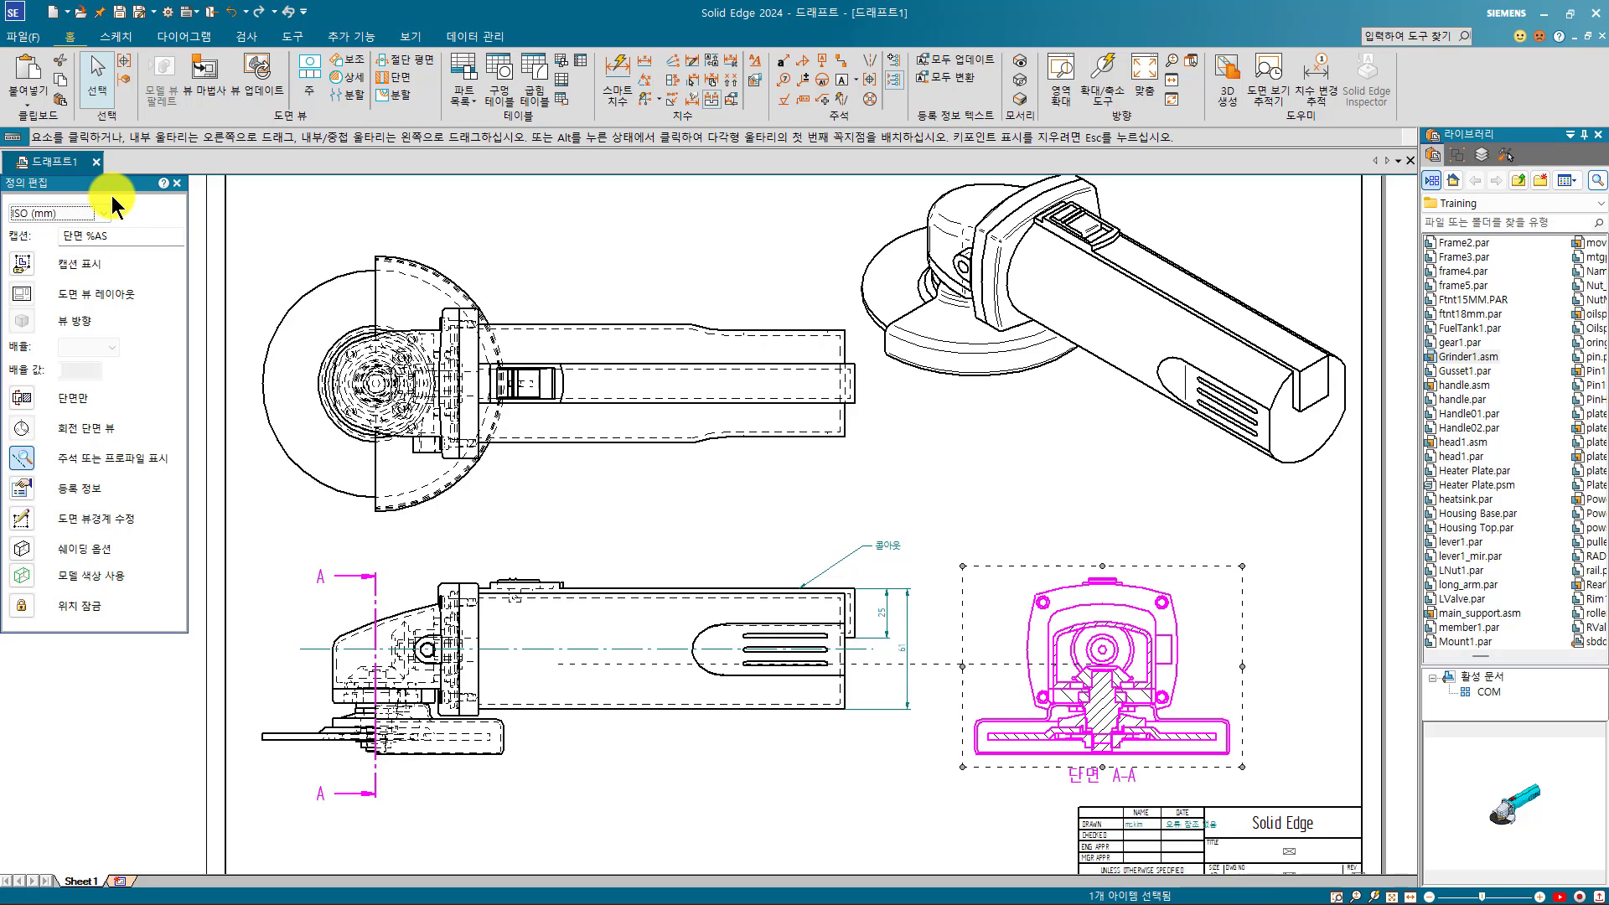
Step: Open the ISO (mm) drawing view style for modification and bring up its caption settings for section views (단면 뷰)
{"action": "left_click", "coordinate": [761, 64]}
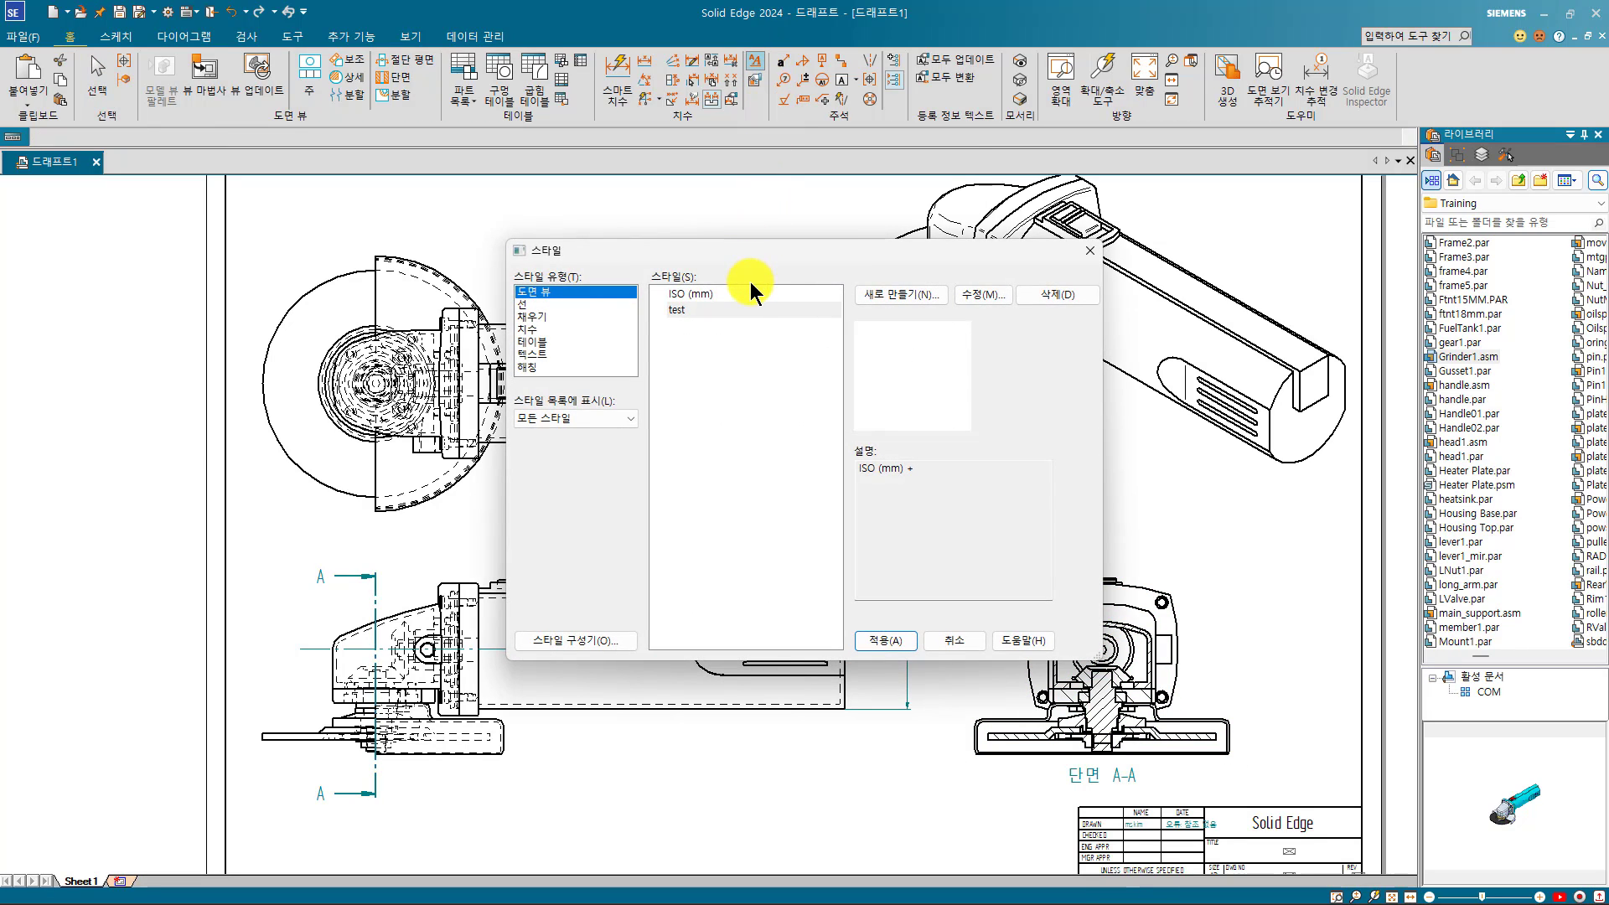
{"action": "left_click", "coordinate": [752, 293]}
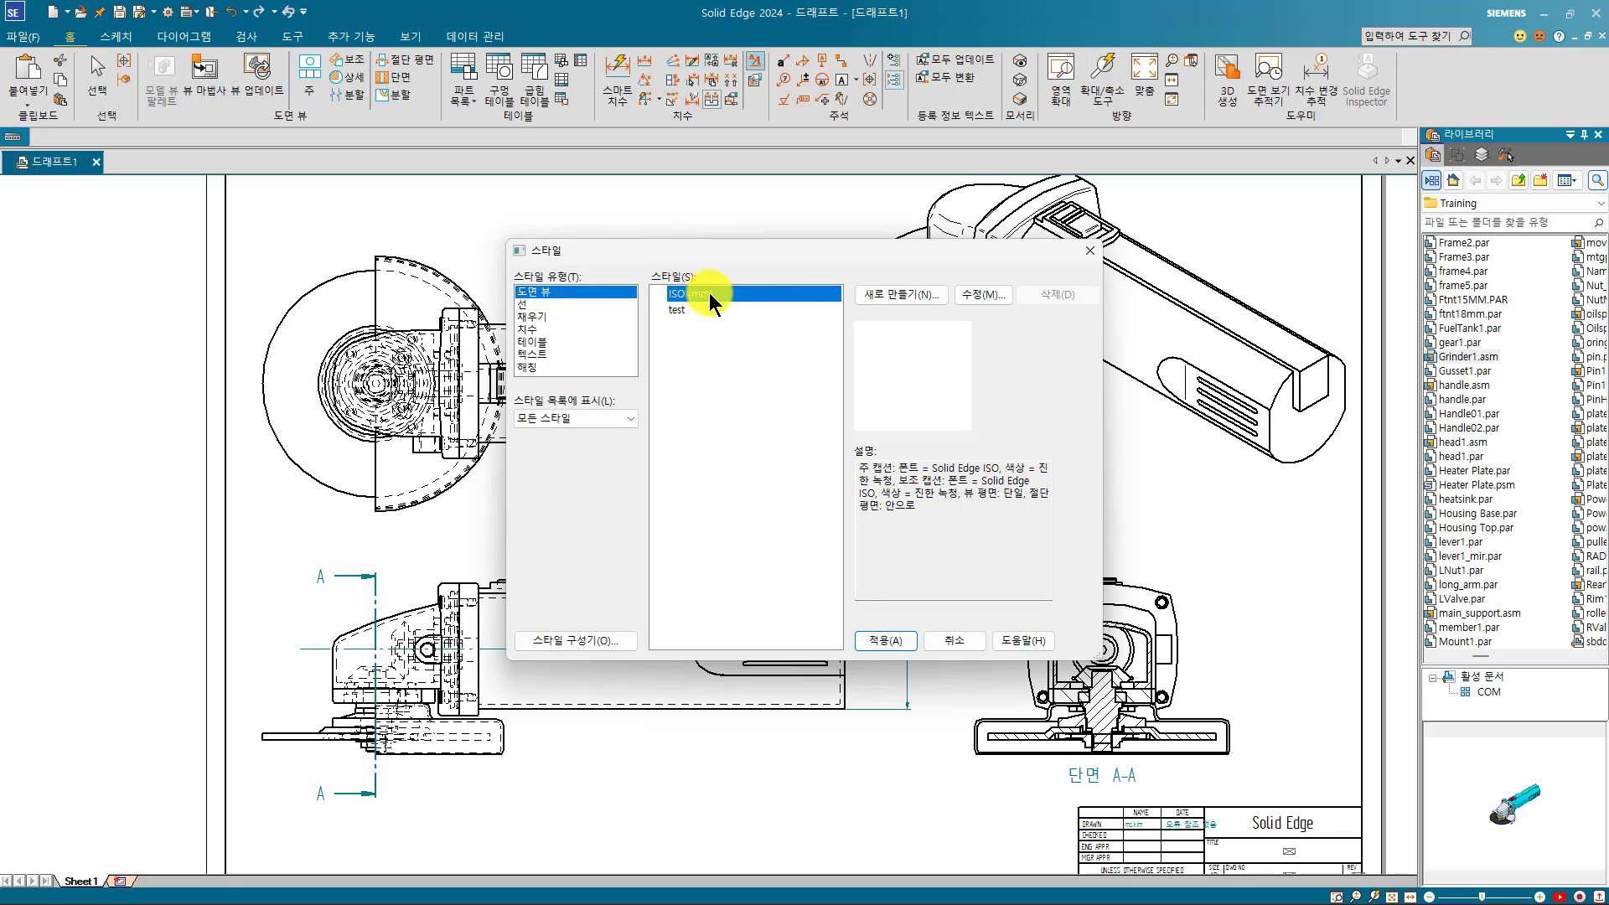
{"action": "left_click", "coordinate": [986, 293]}
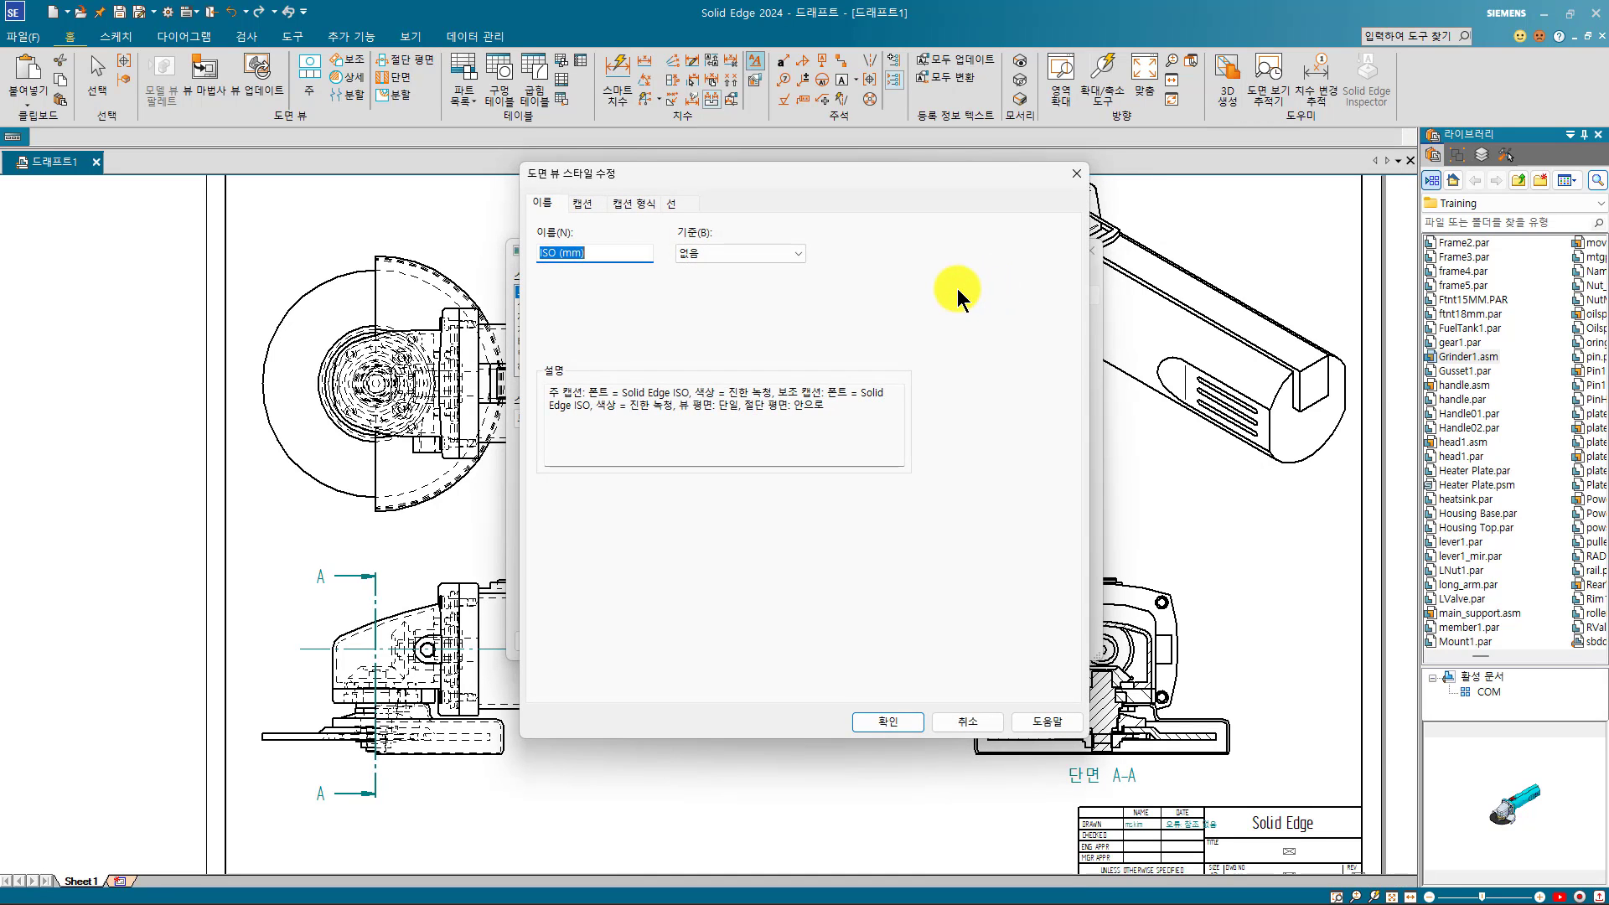
{"action": "left_click", "coordinate": [599, 207]}
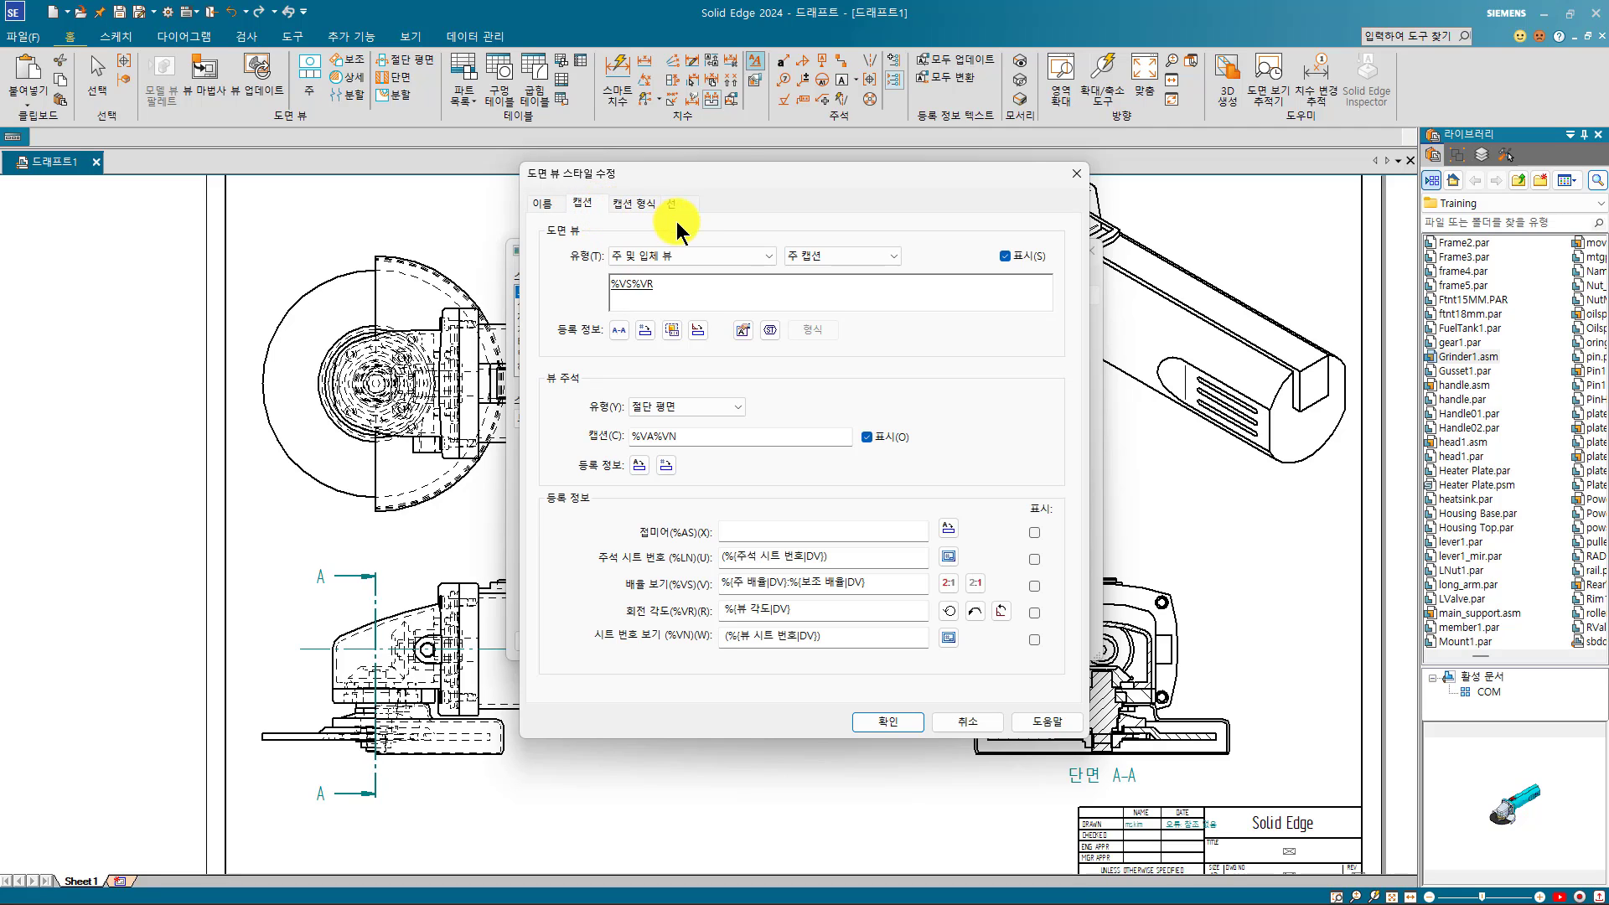
{"action": "left_click", "coordinate": [687, 253]}
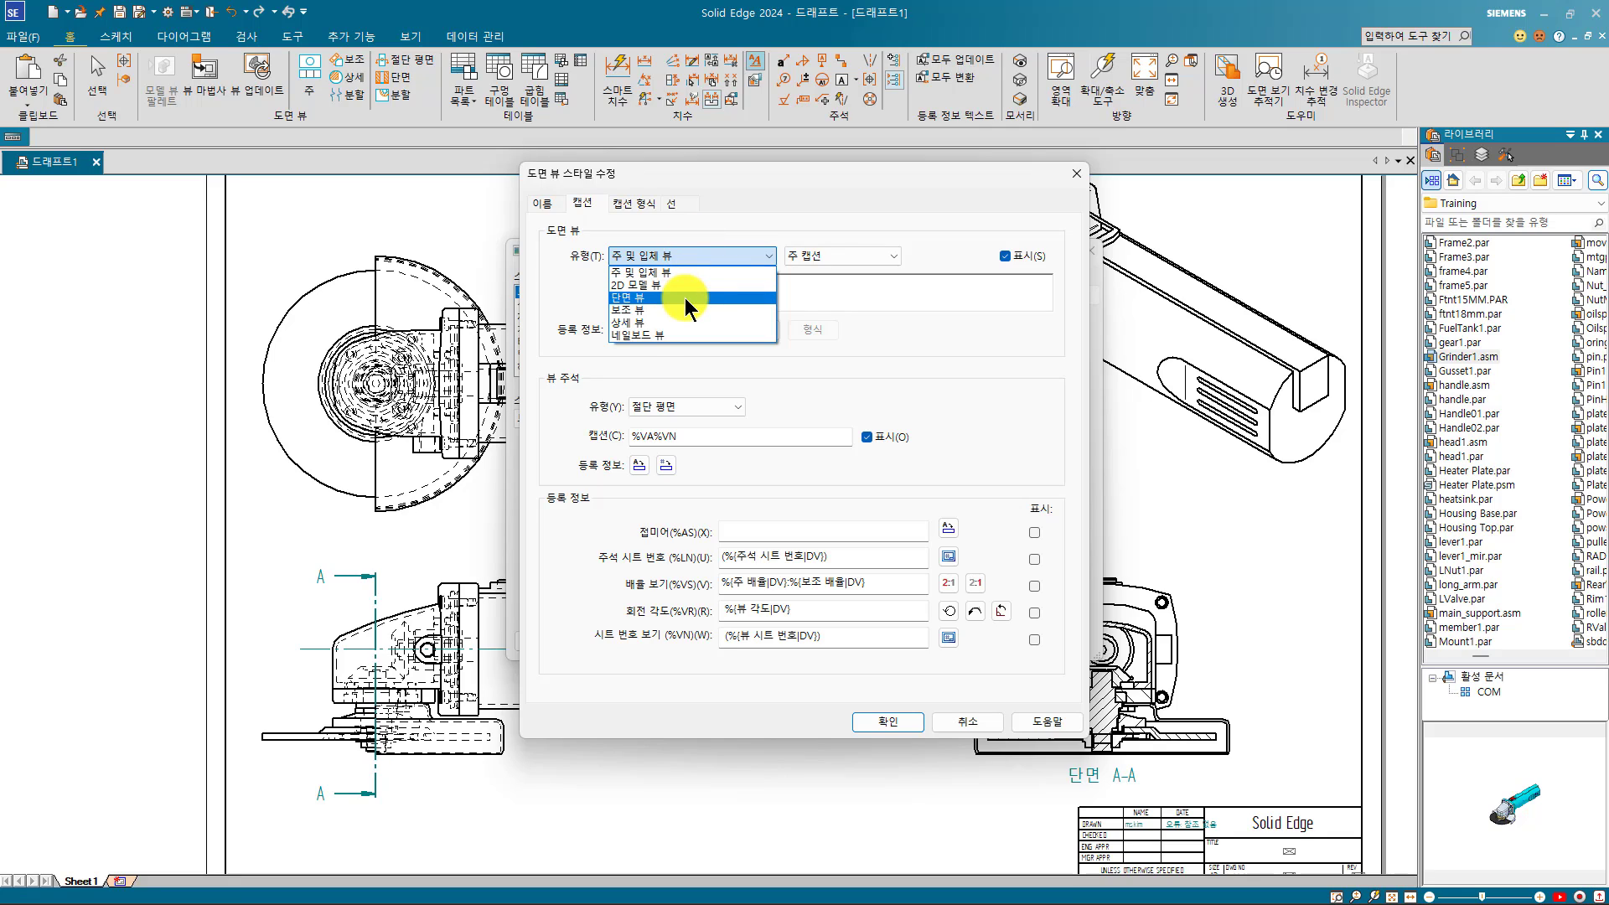
{"action": "left_click", "coordinate": [686, 299]}
Step: Review the style's caption settings for auxiliary views (보조 뷰) and detail views (상세 뷰)
{"action": "left_click", "coordinate": [699, 250]}
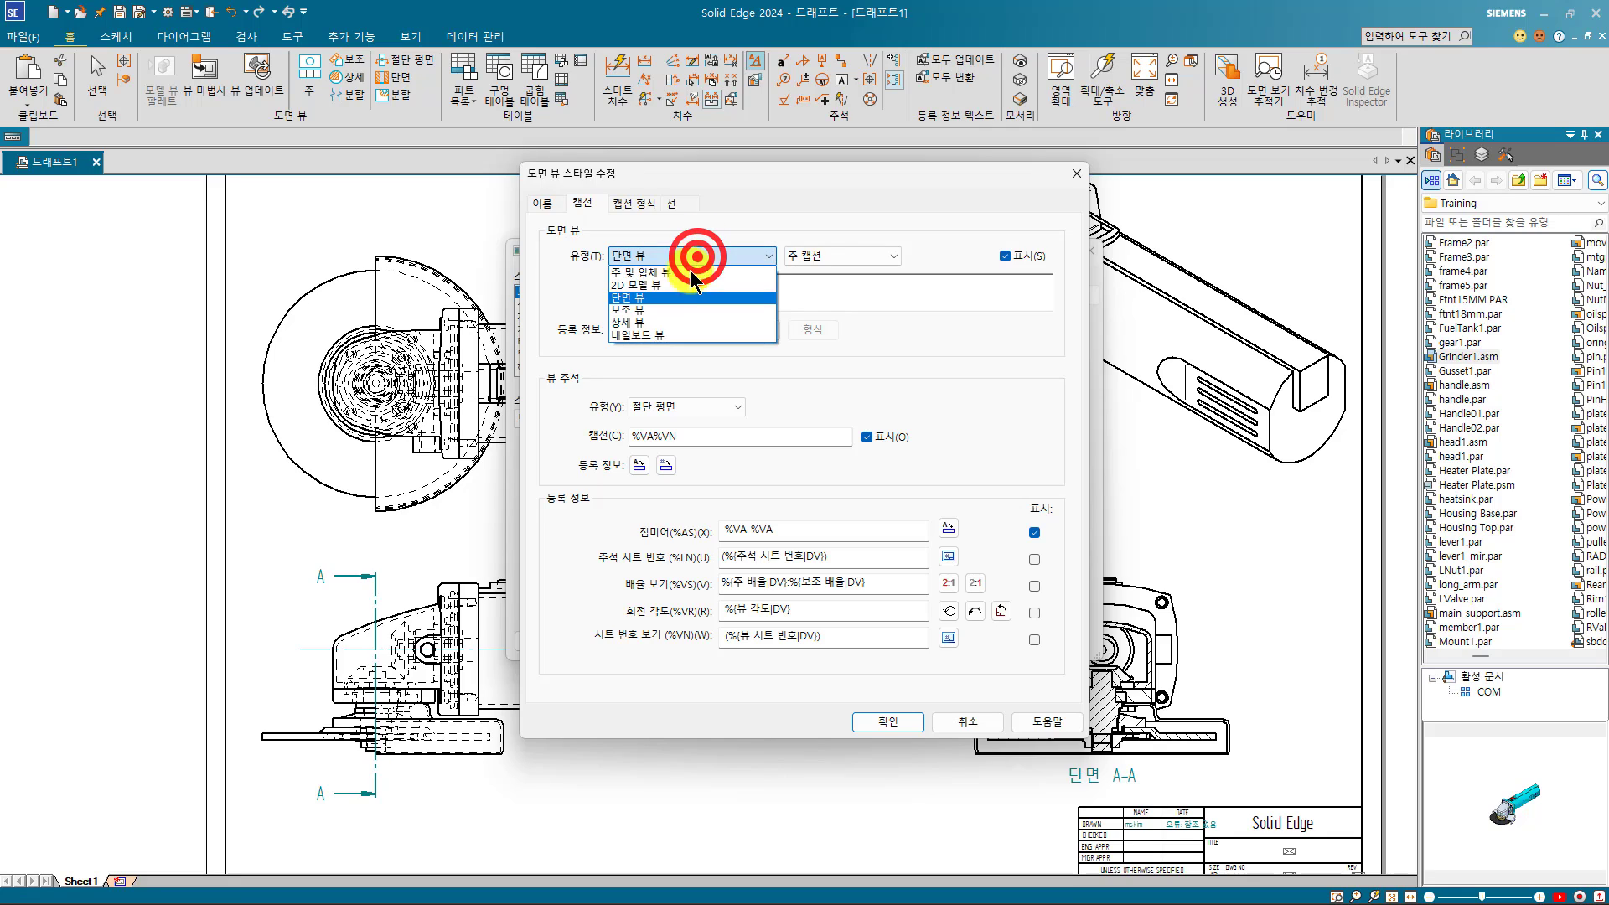
{"action": "left_click", "coordinate": [687, 307]}
{"action": "left_click", "coordinate": [687, 255]}
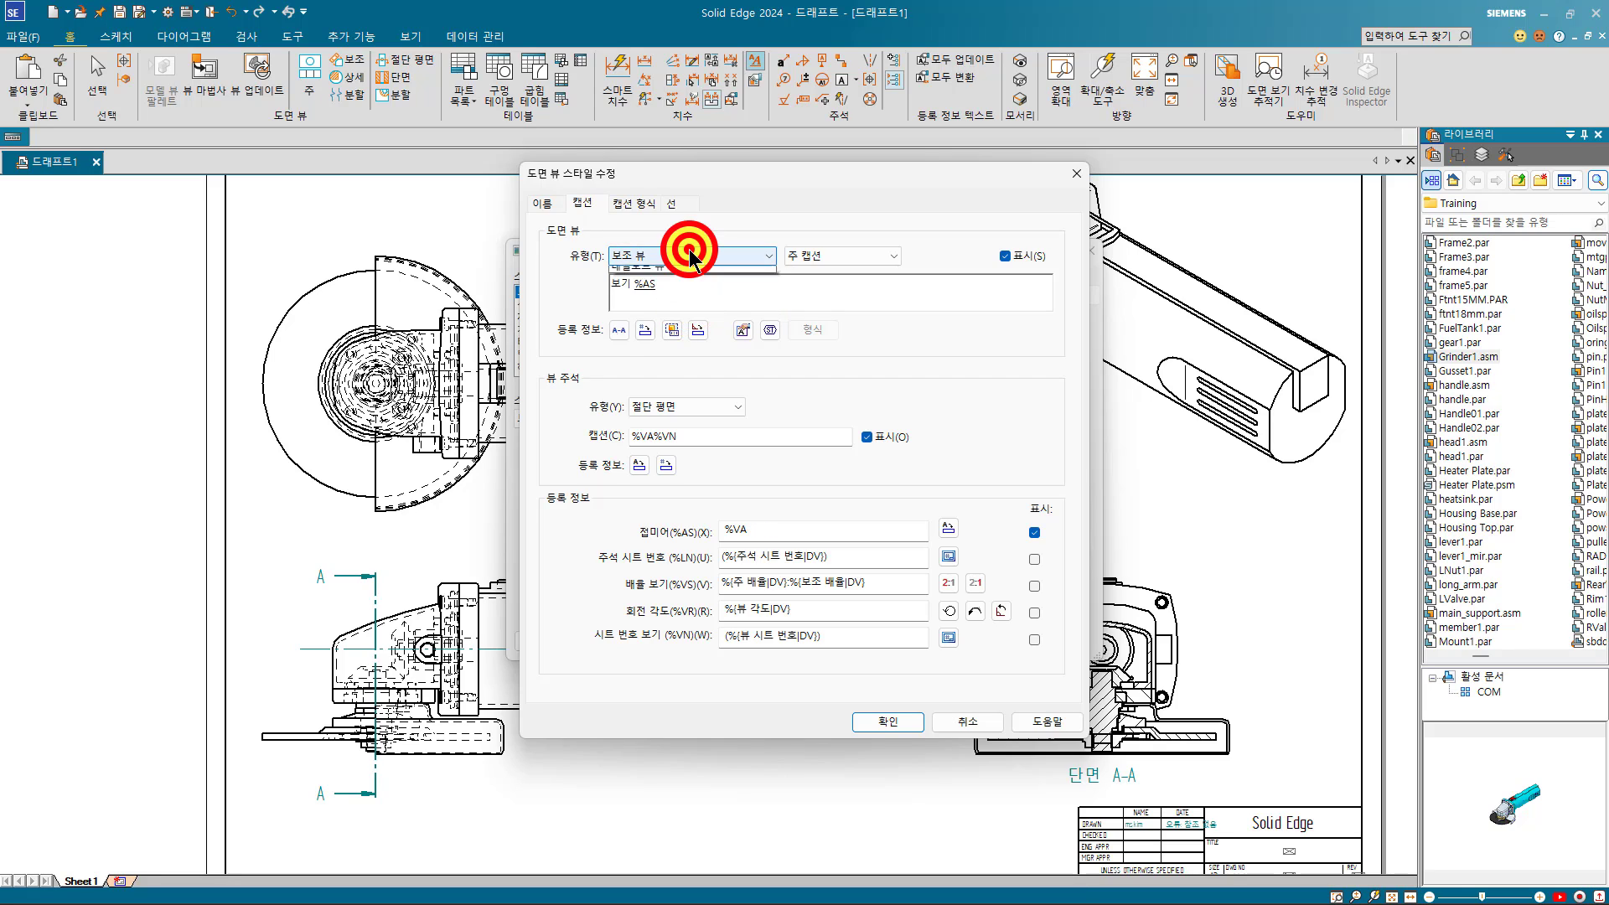
{"action": "left_click", "coordinate": [683, 317]}
{"action": "left_click", "coordinate": [689, 255]}
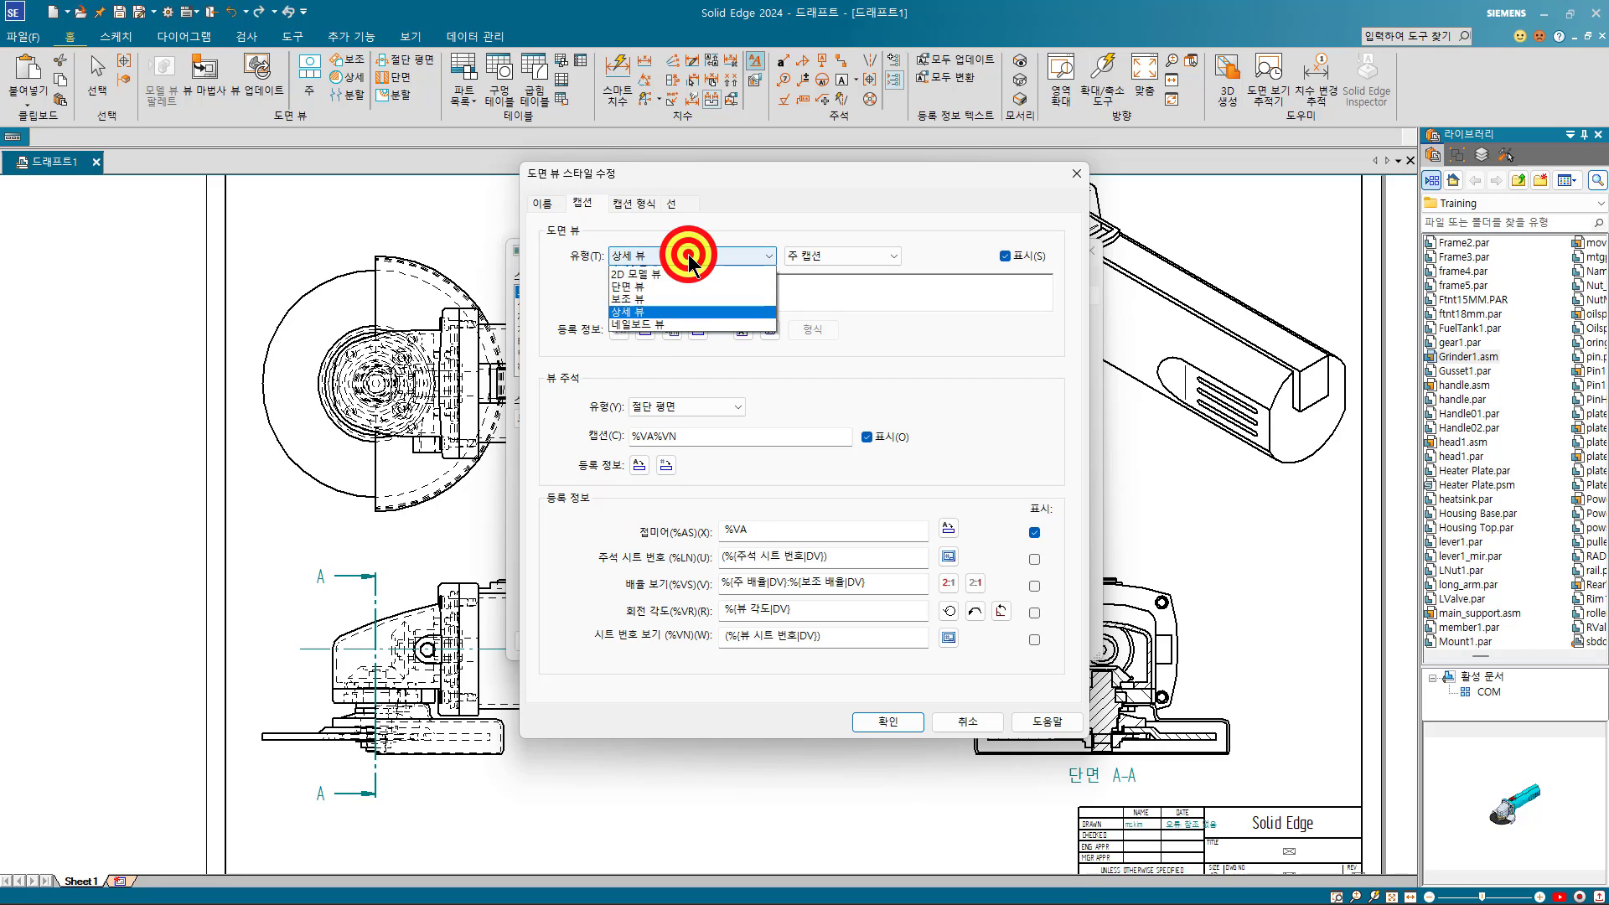
Step: Set the section view's main caption text to 단면뷰 %AS and save the ISO (mm) style
{"action": "left_click", "coordinate": [685, 299]}
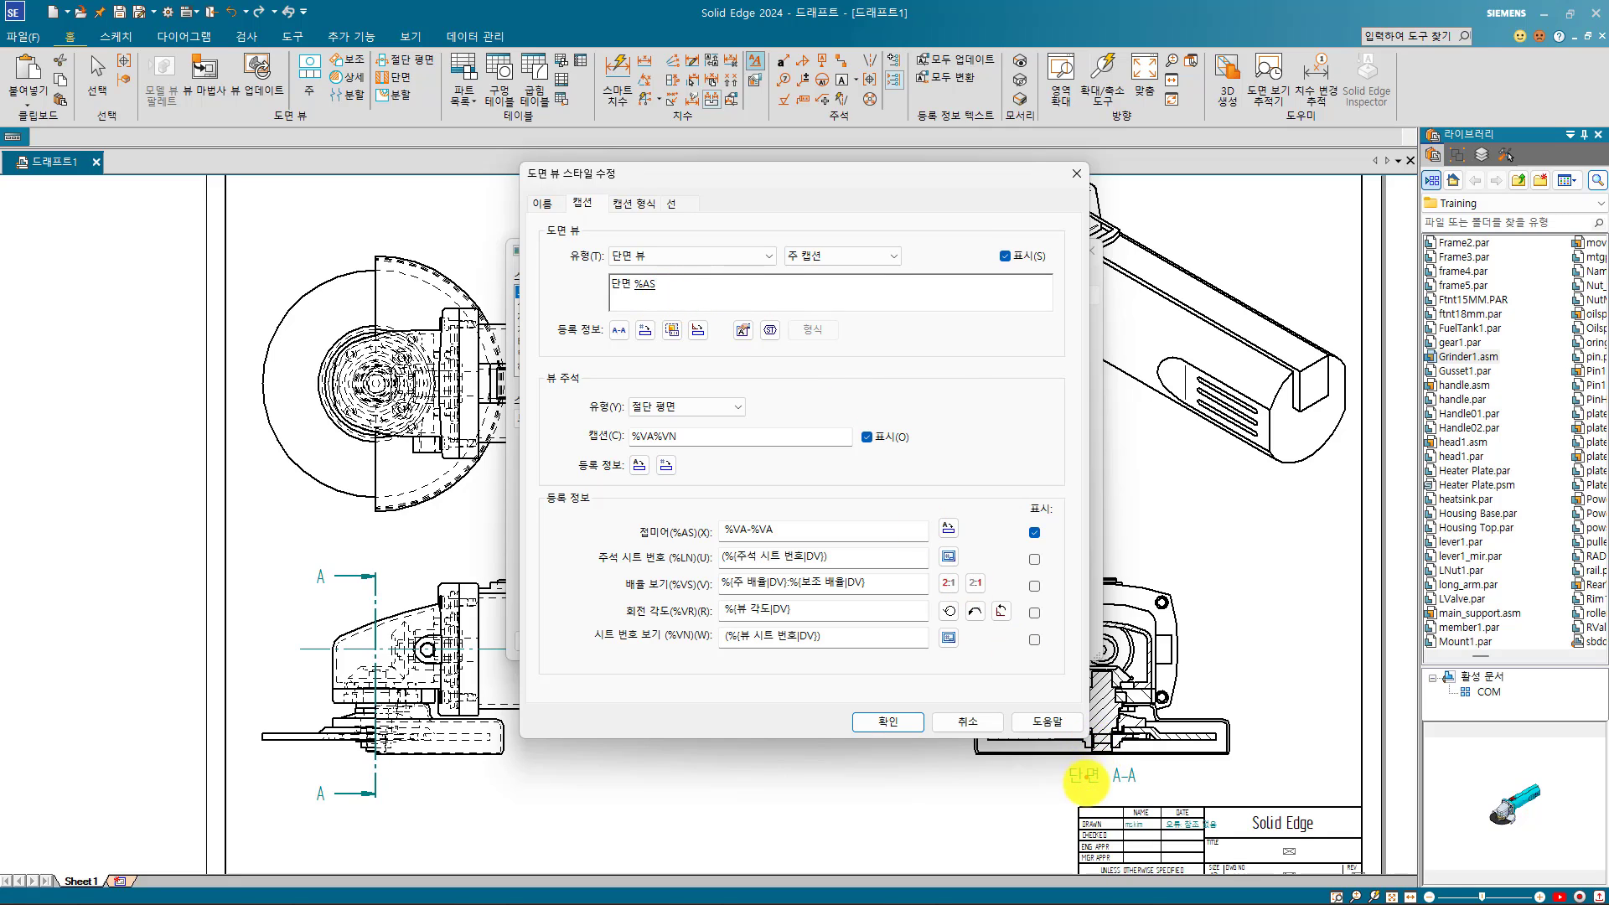
{"action": "left_click", "coordinate": [1087, 778]}
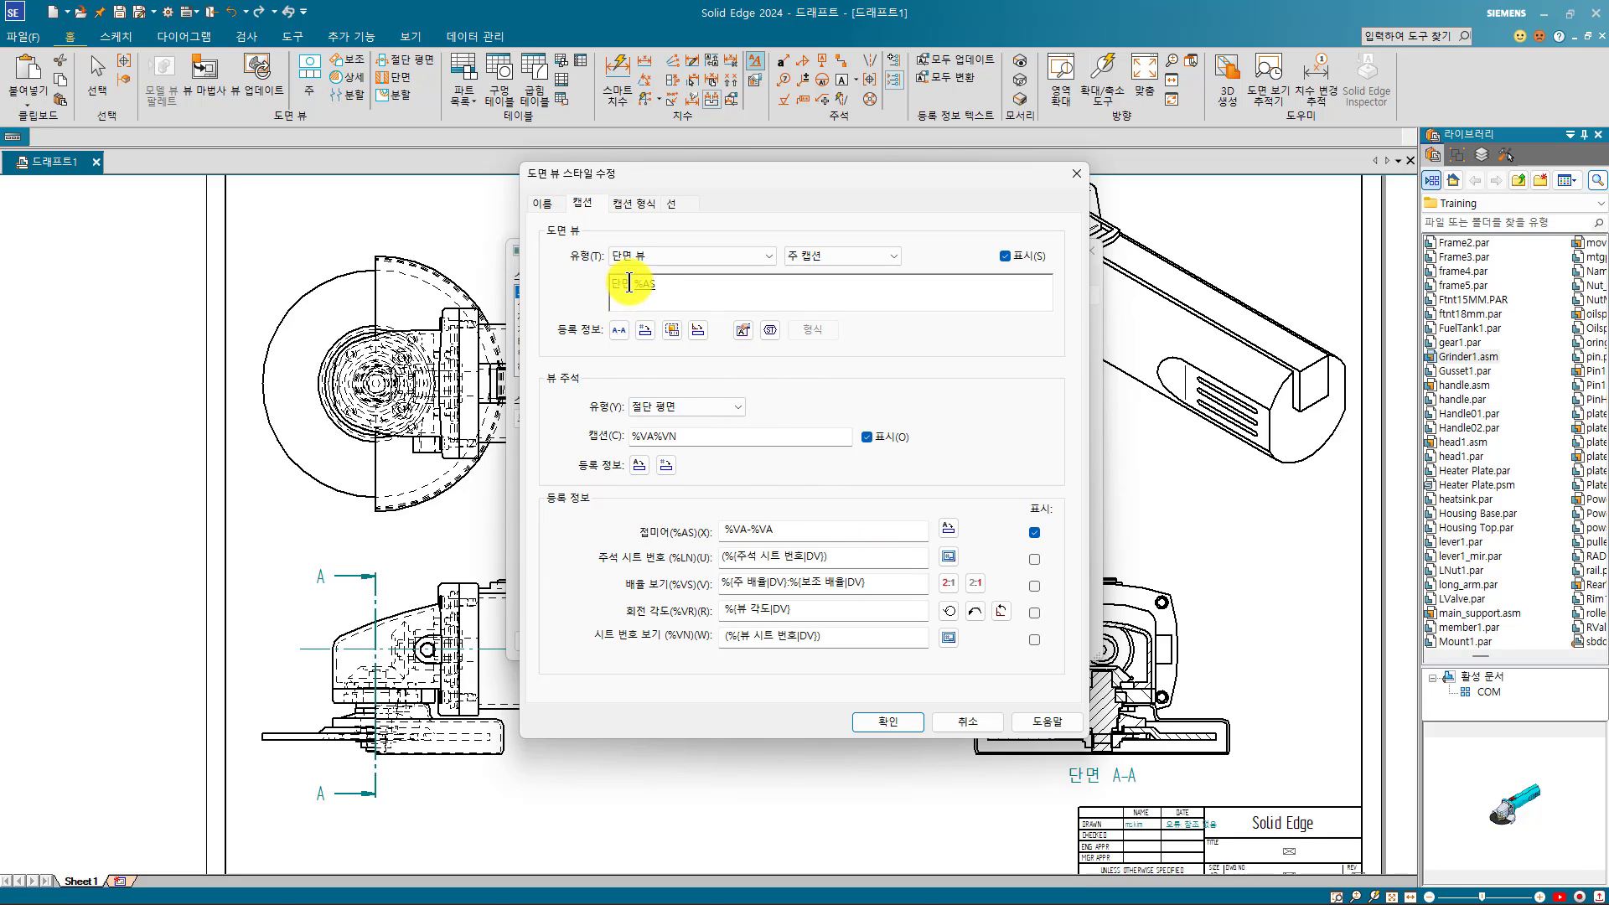
{"action": "left_click_drag", "start_coordinate": [629, 284], "coordinate": [568, 281]}
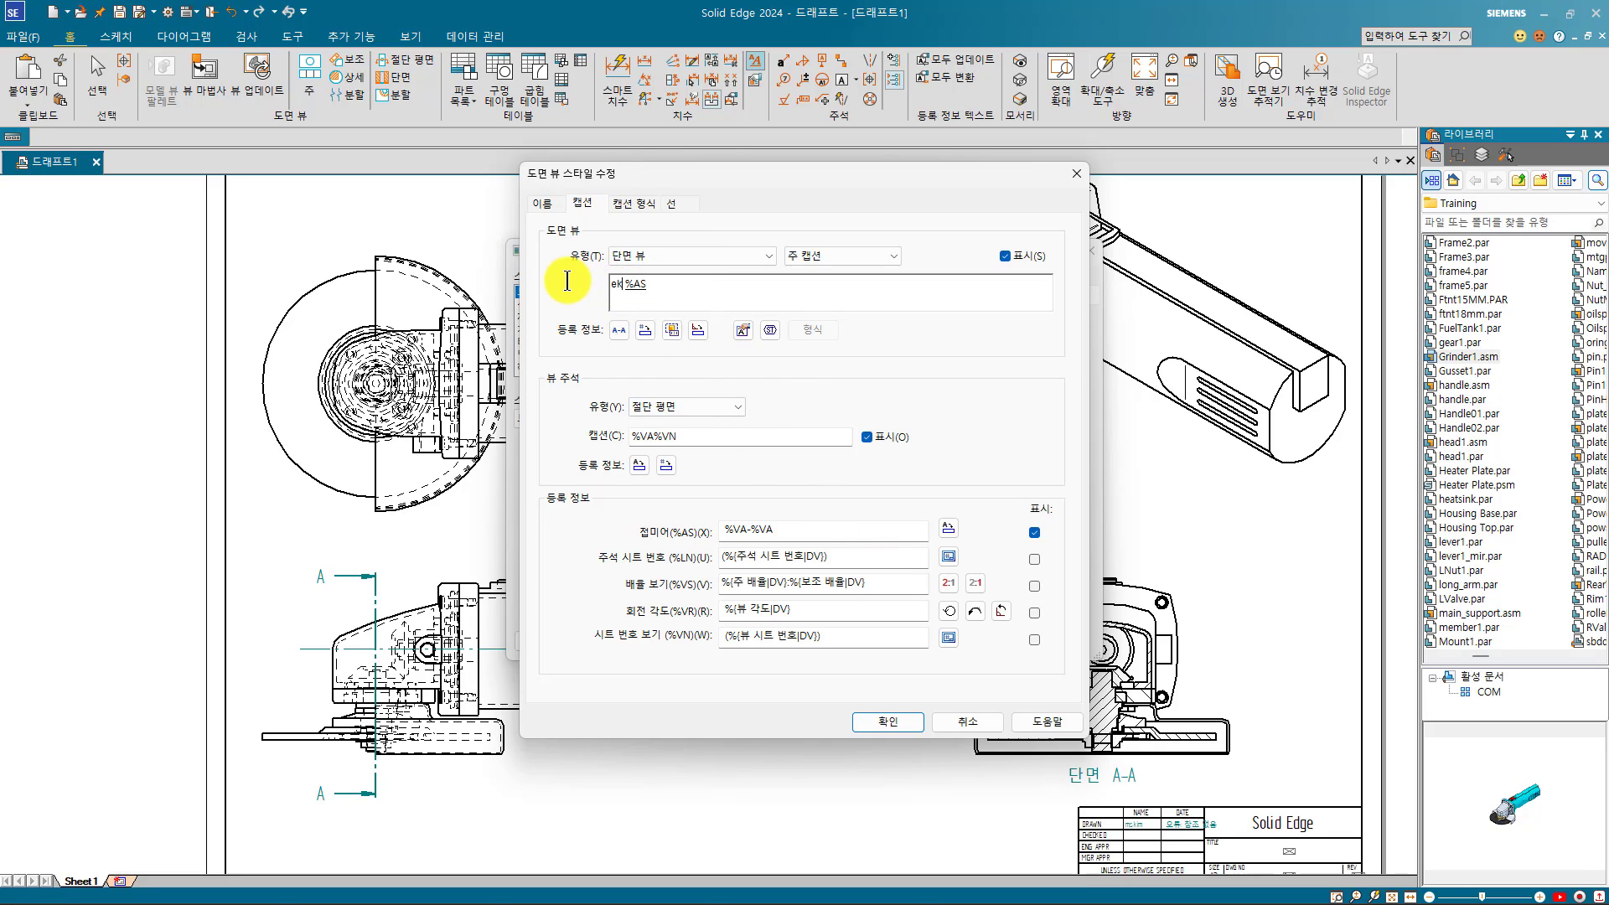
{"action": "type", "text": "단면뷰"}
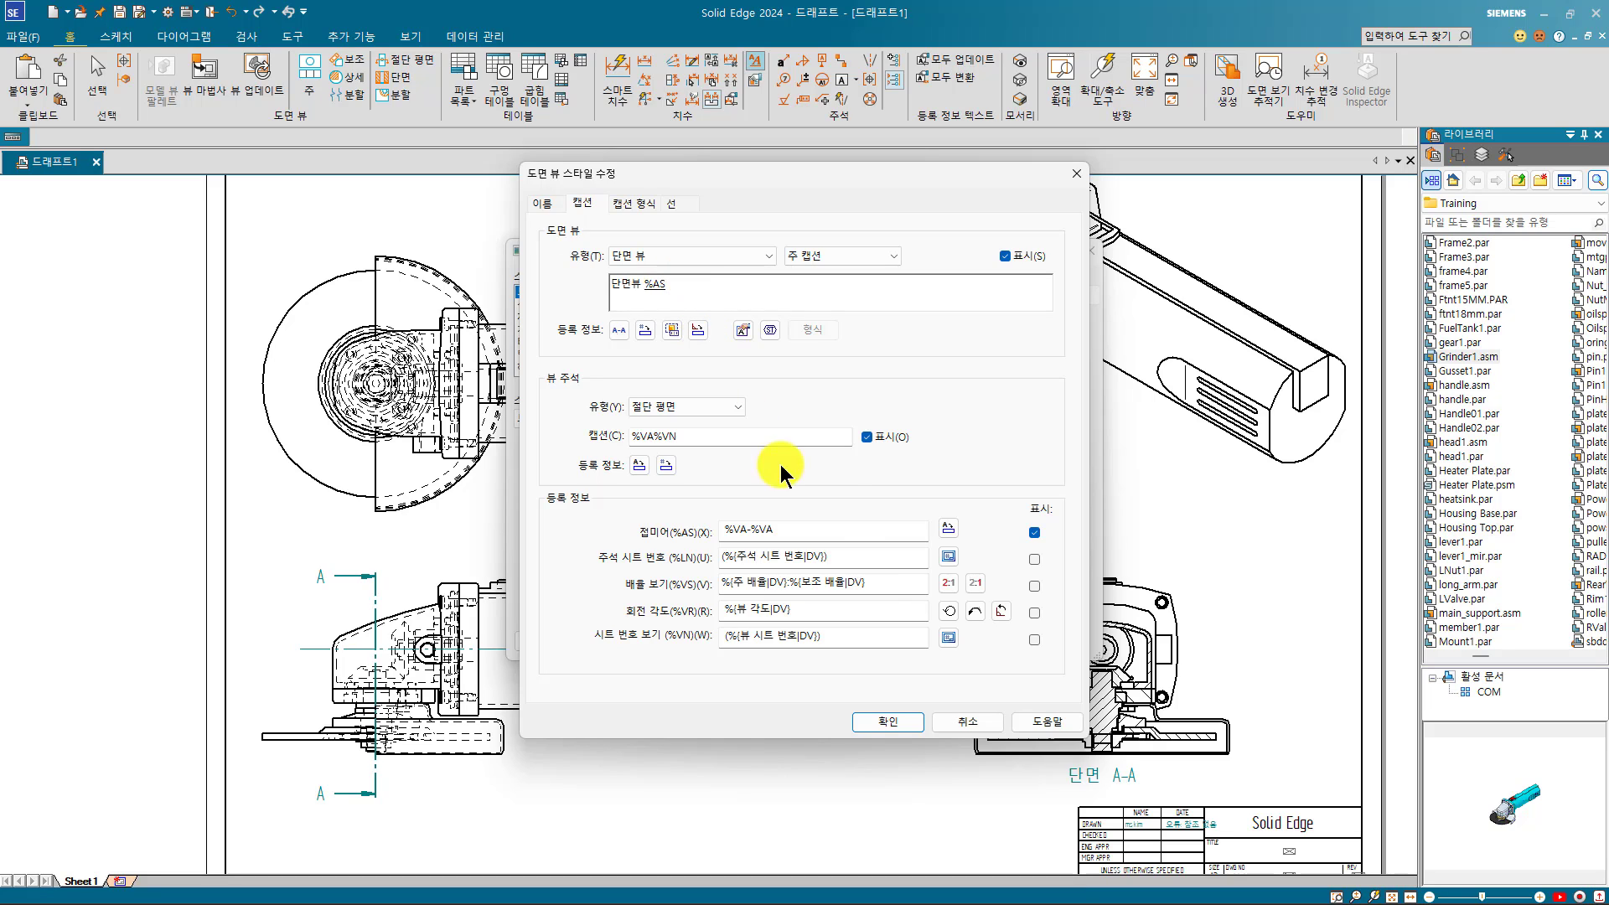
{"action": "left_click", "coordinate": [895, 725]}
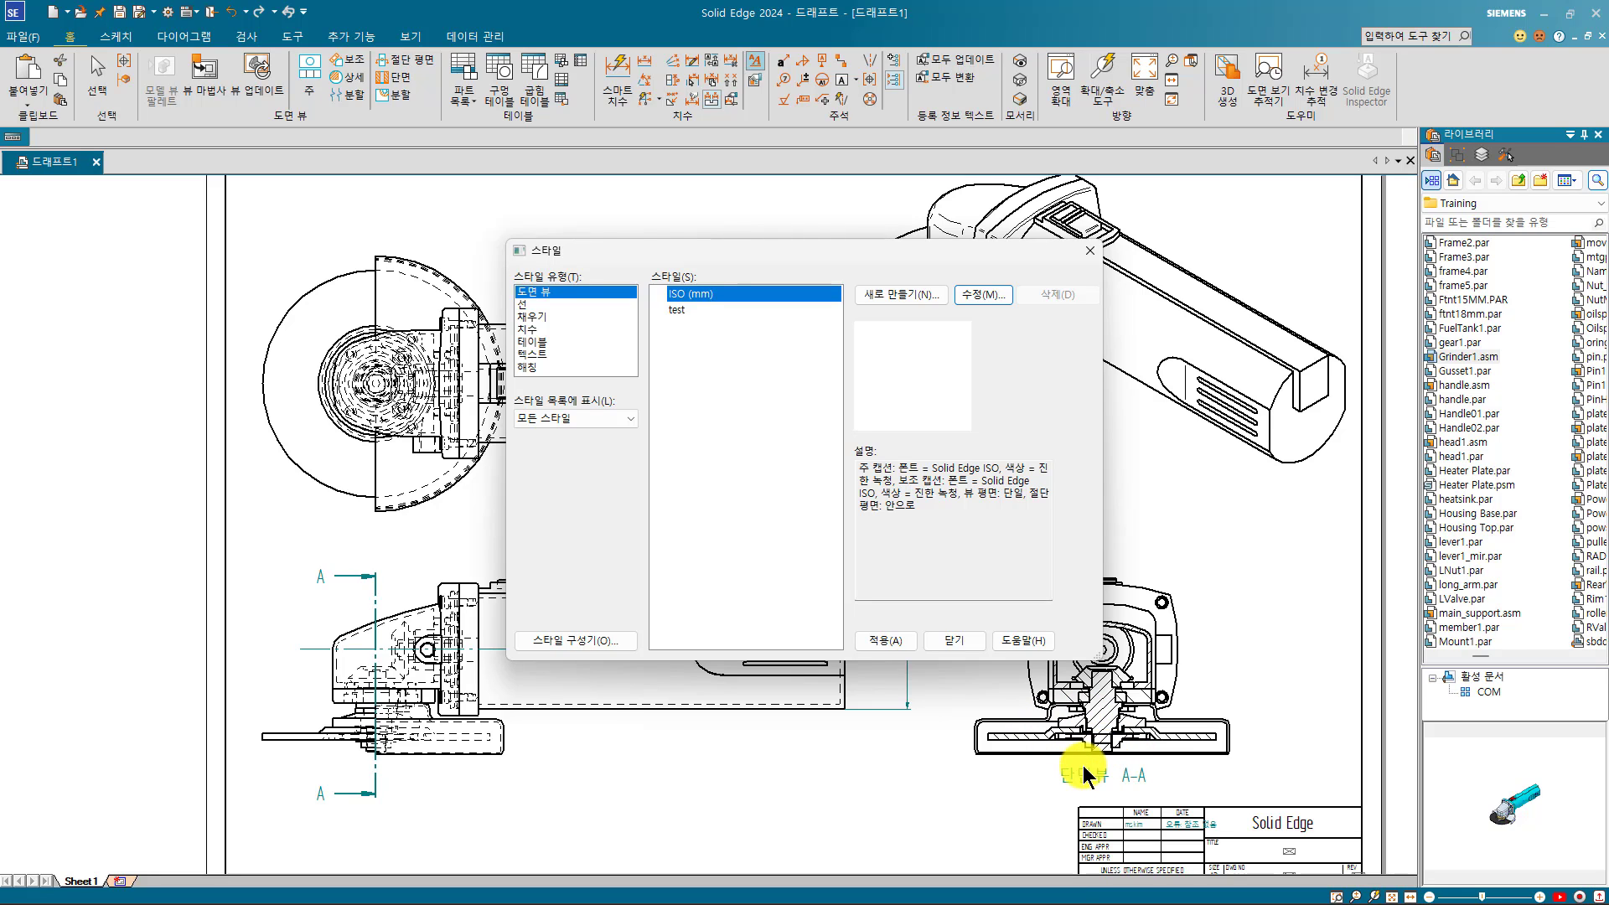
Step: Set the main caption color of the ISO (mm) drawing view style to 파랑 and apply the style
{"action": "left_click", "coordinate": [982, 294]}
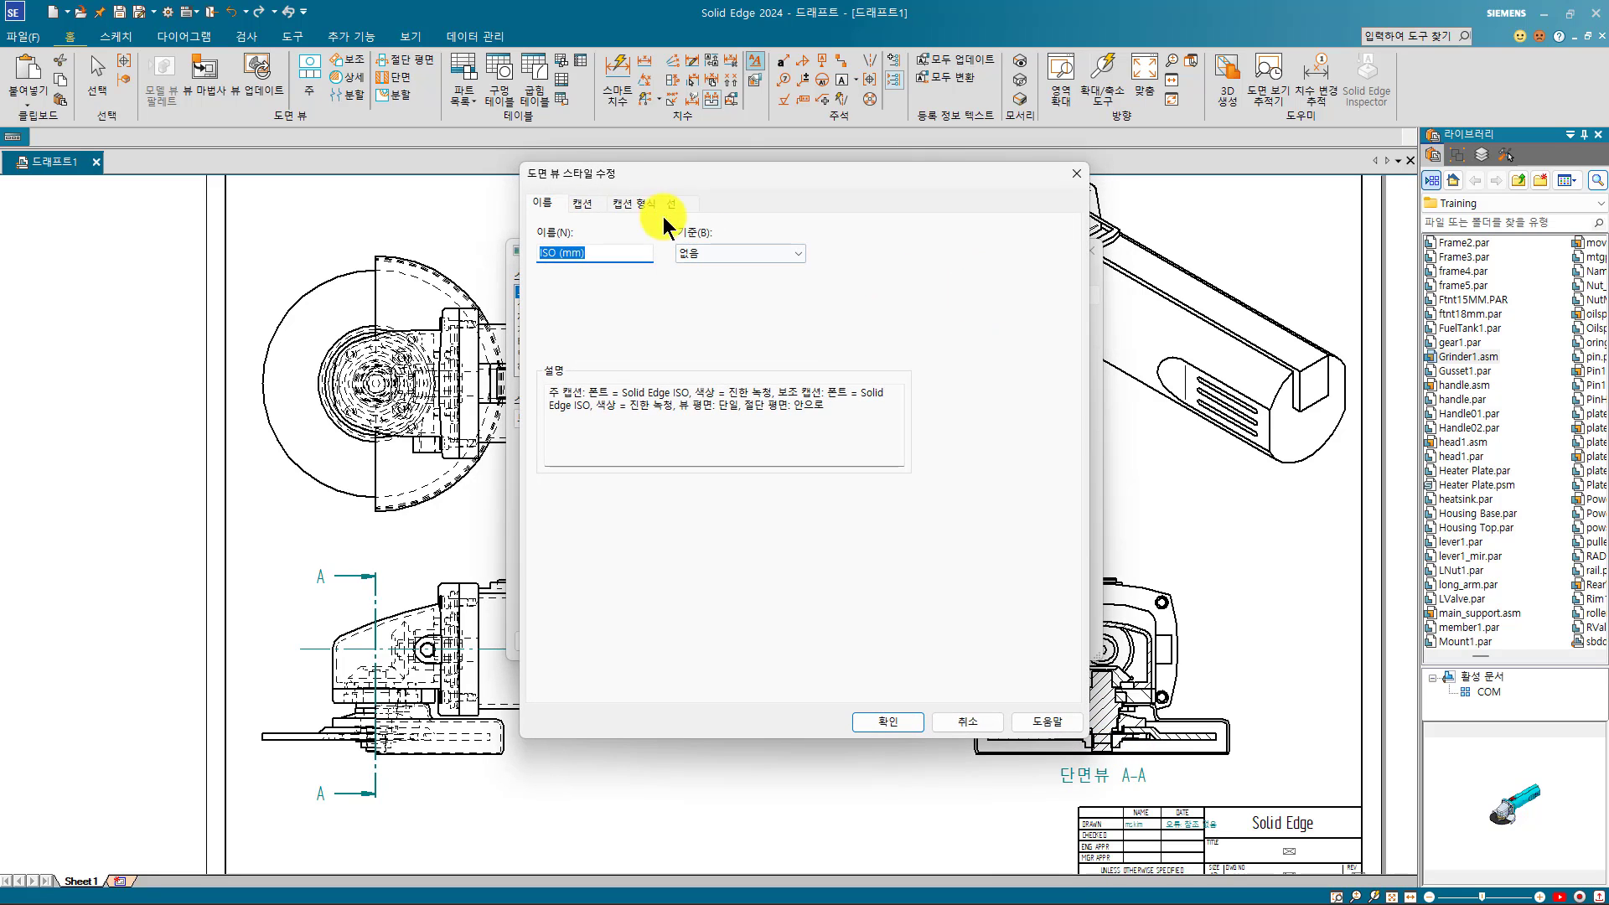
{"action": "left_click", "coordinate": [589, 199]}
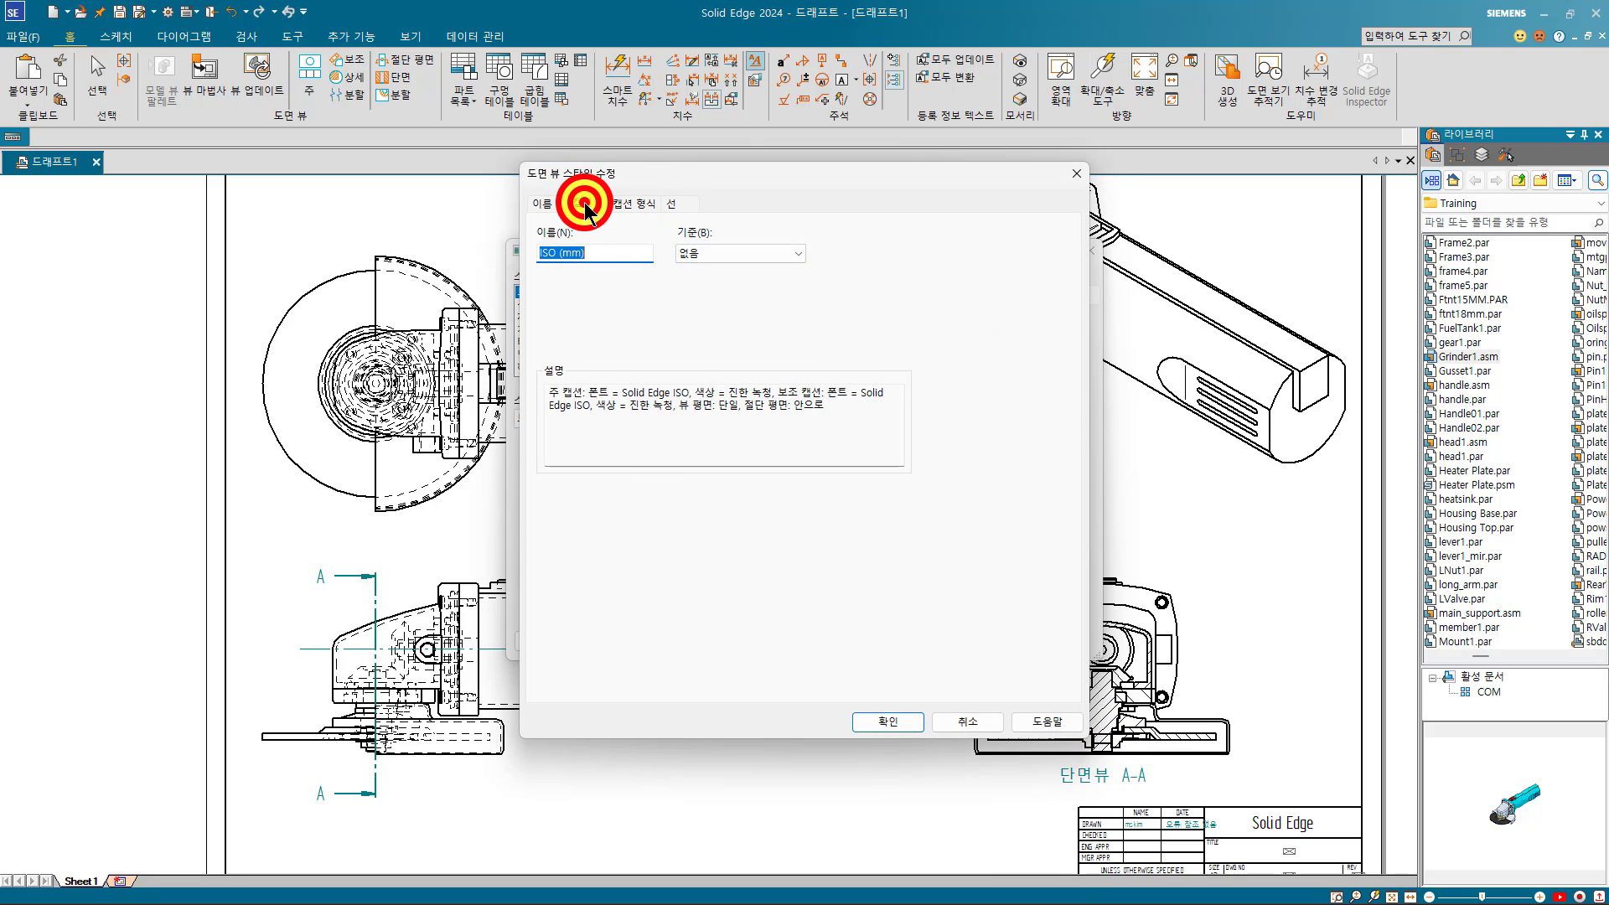
{"action": "left_click", "coordinate": [635, 202]}
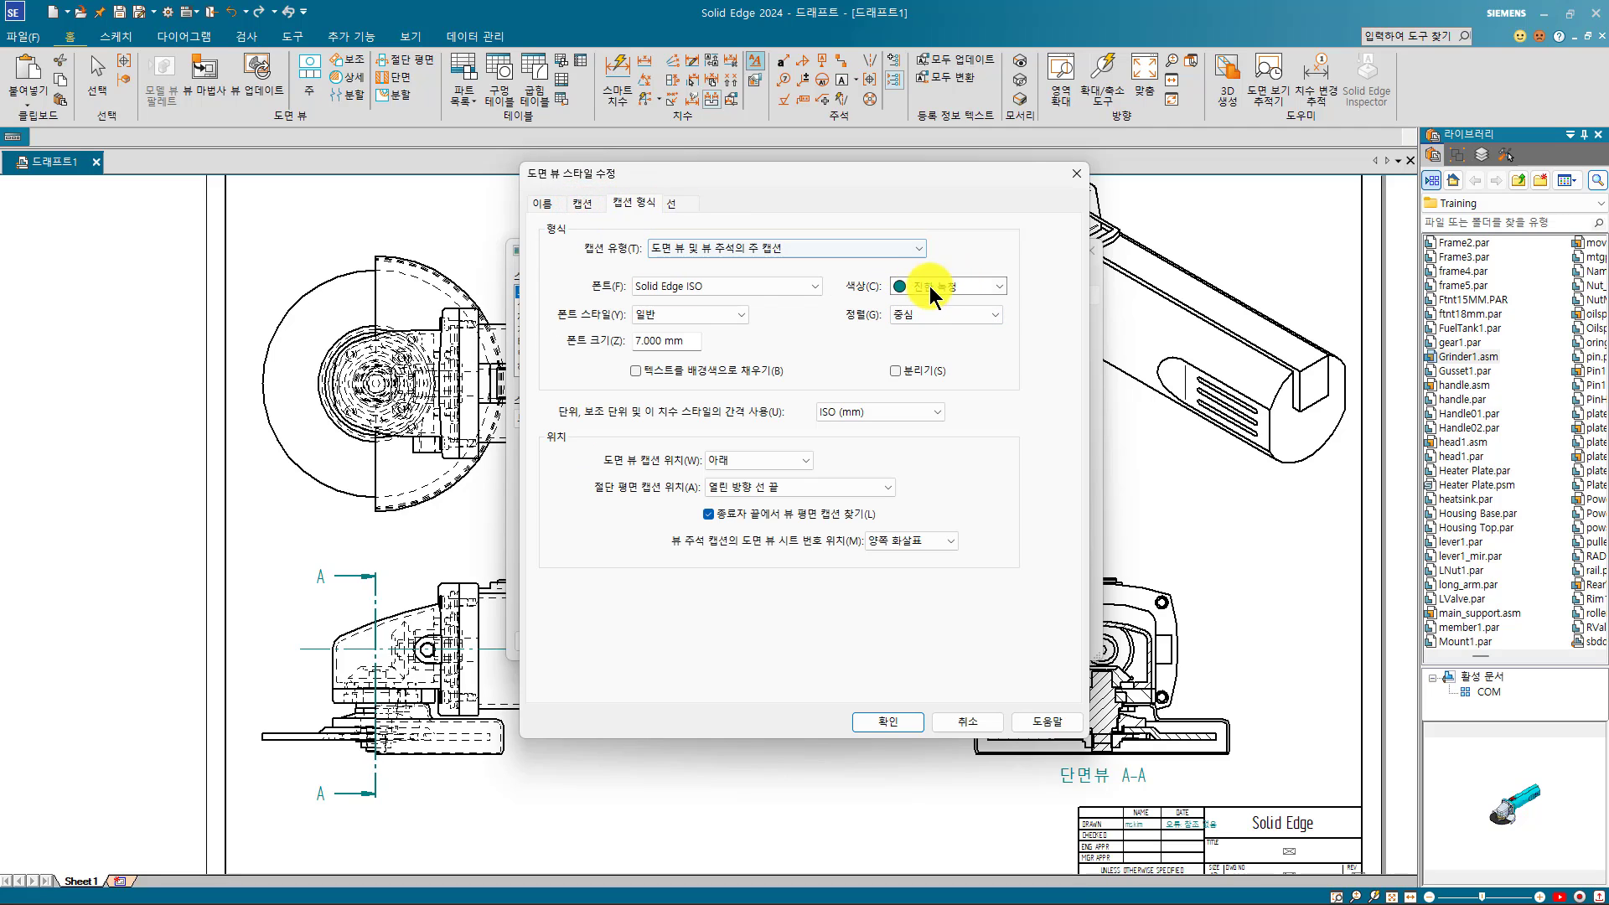
{"action": "left_click", "coordinate": [662, 341]}
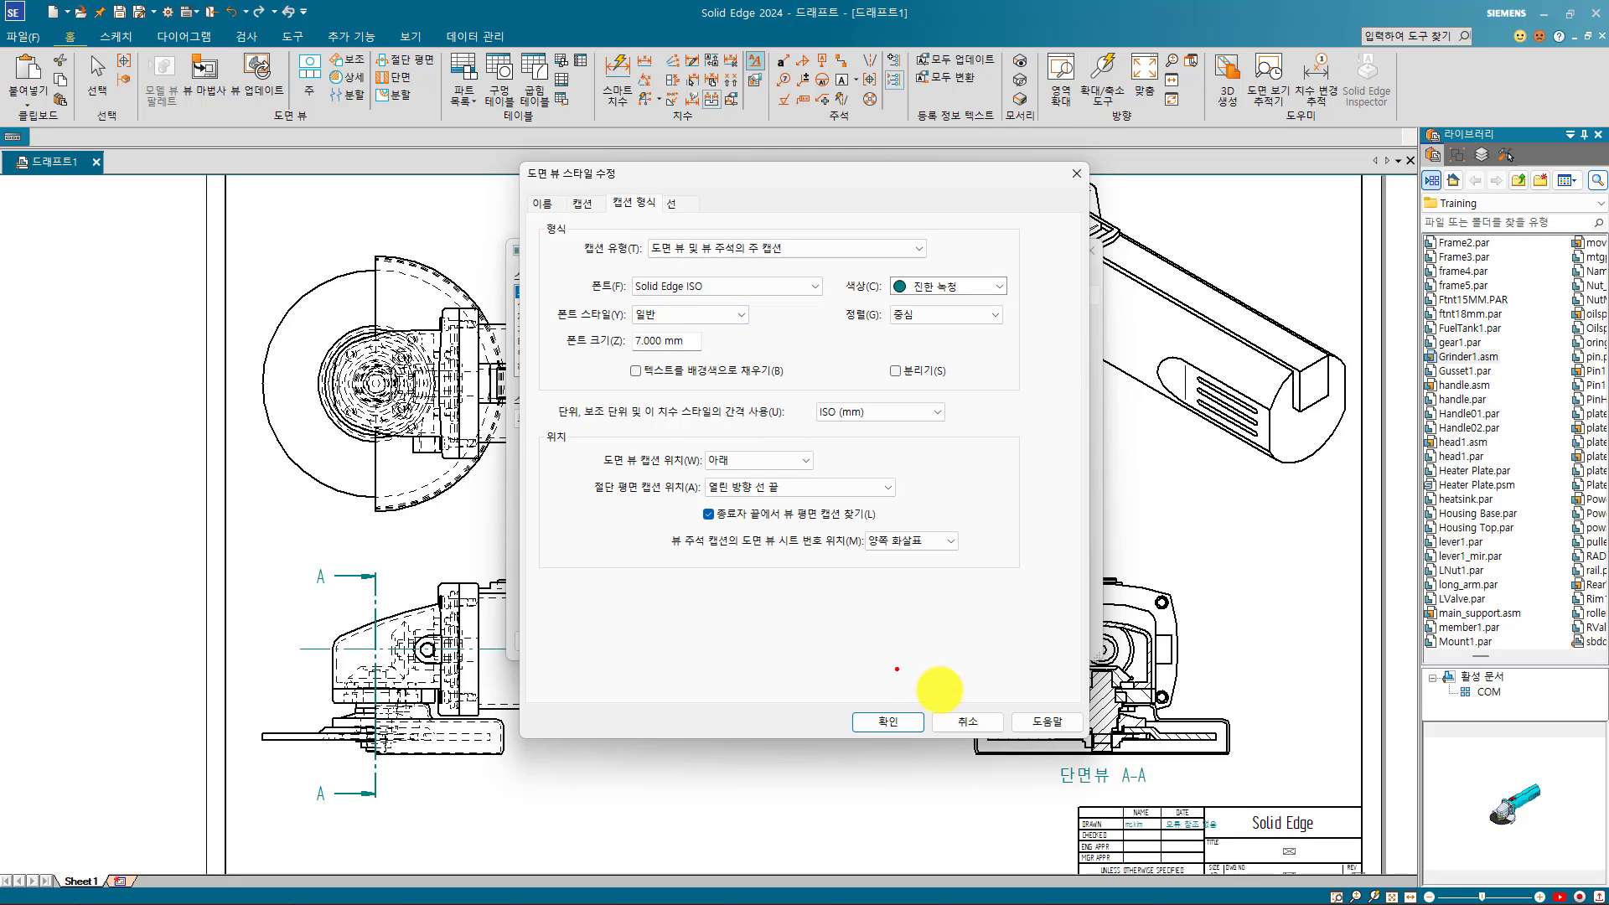
{"action": "left_click_drag", "start_coordinate": [1115, 796], "coordinate": [1163, 765]}
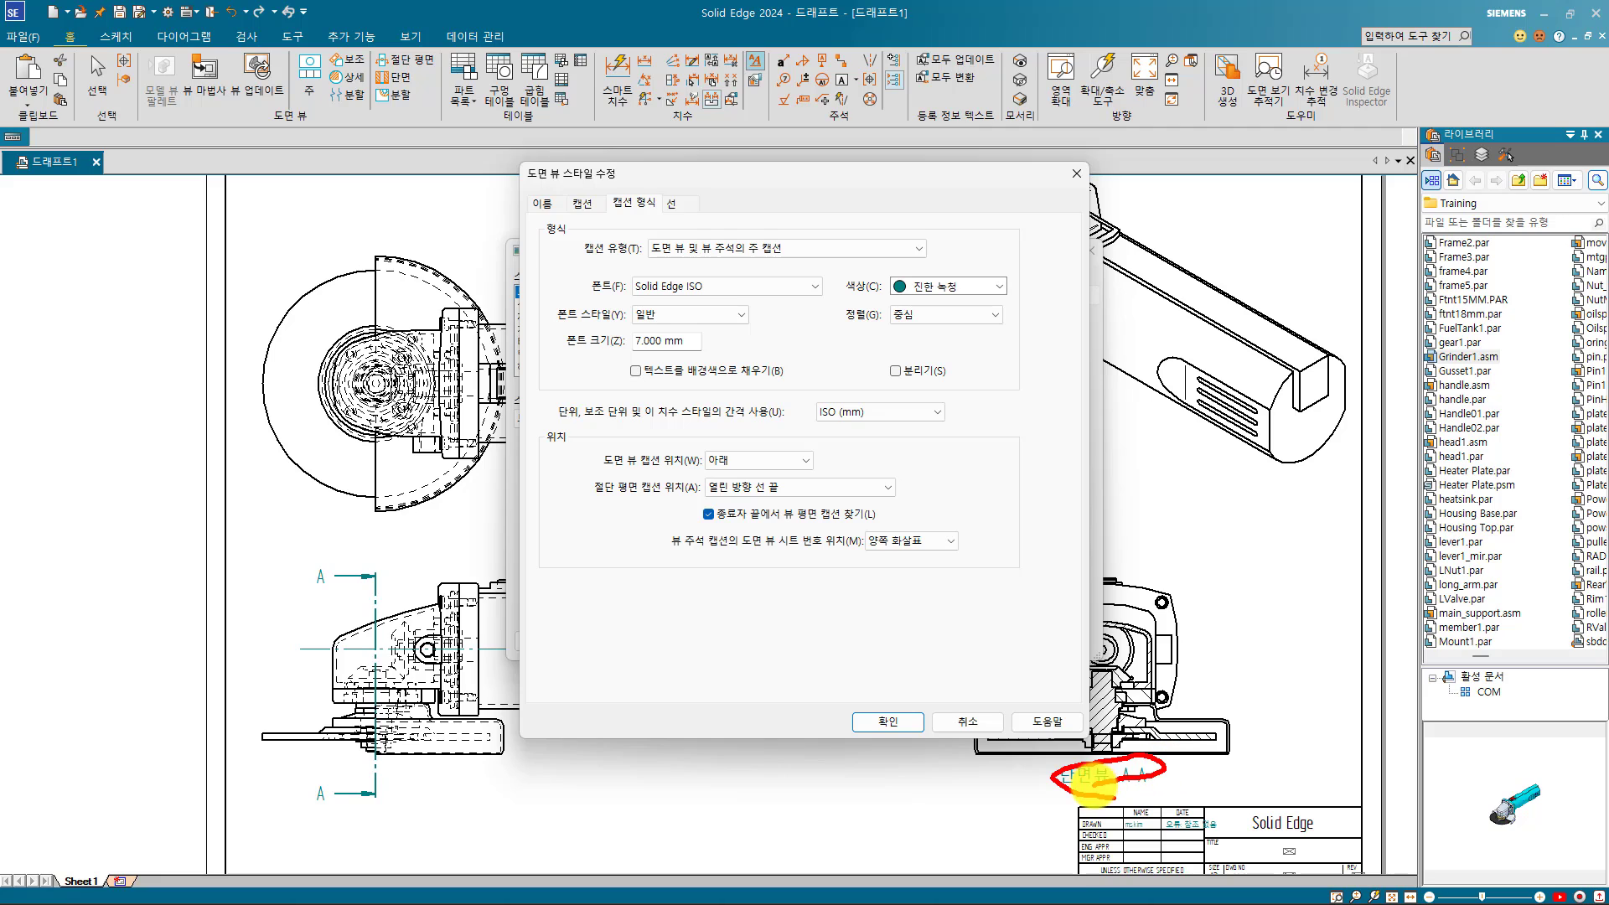
{"action": "left_click", "coordinate": [941, 285]}
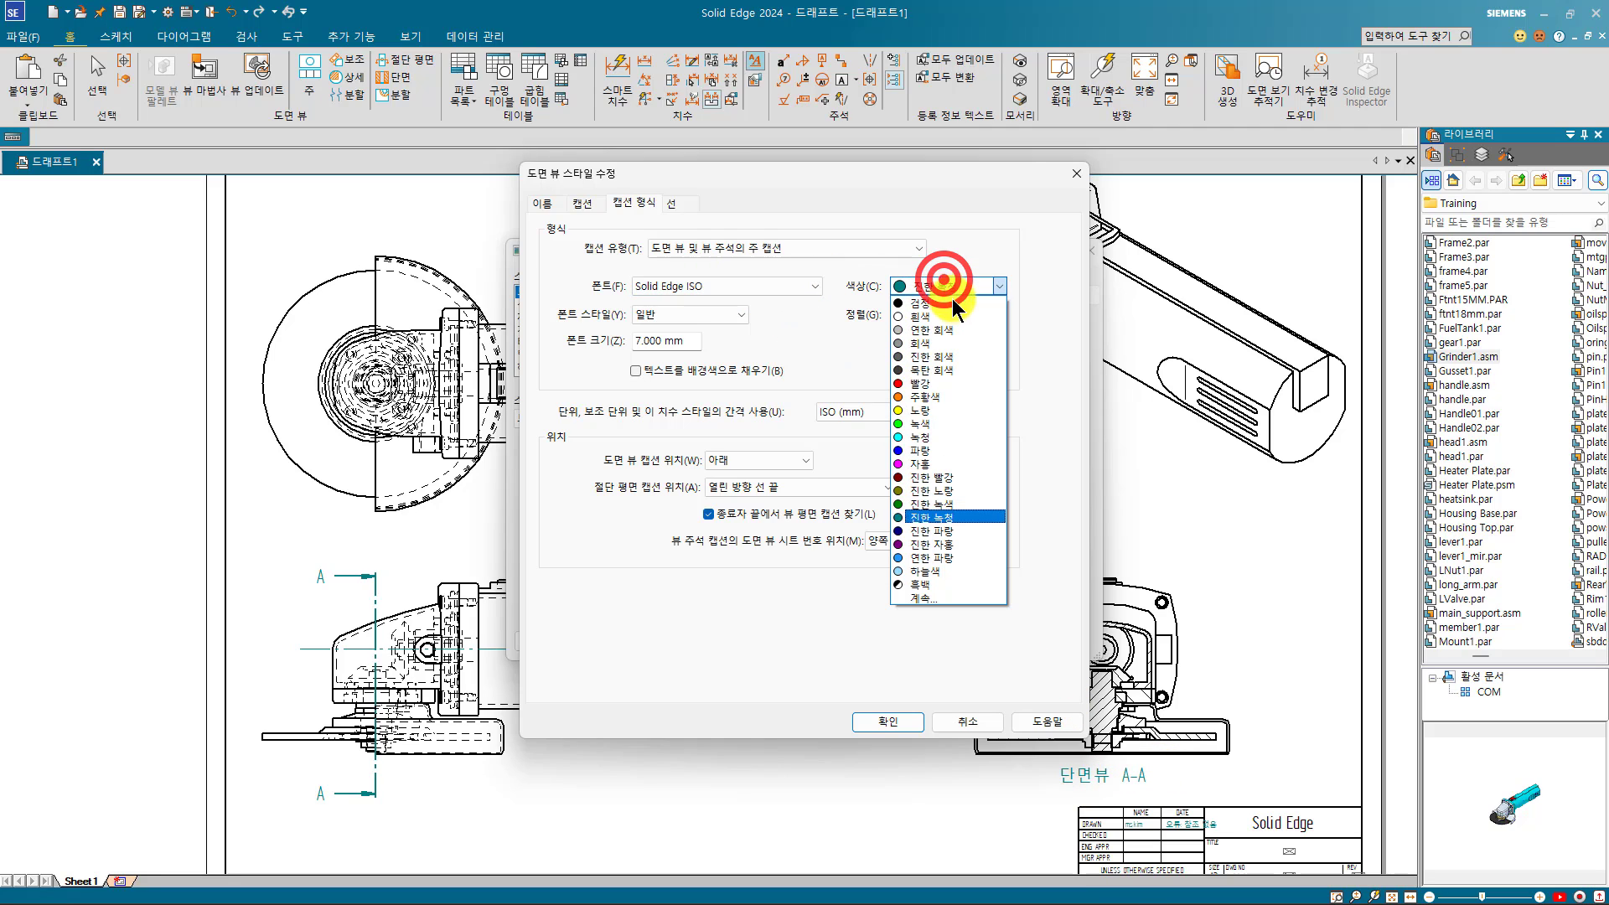
{"action": "left_click", "coordinate": [943, 450]}
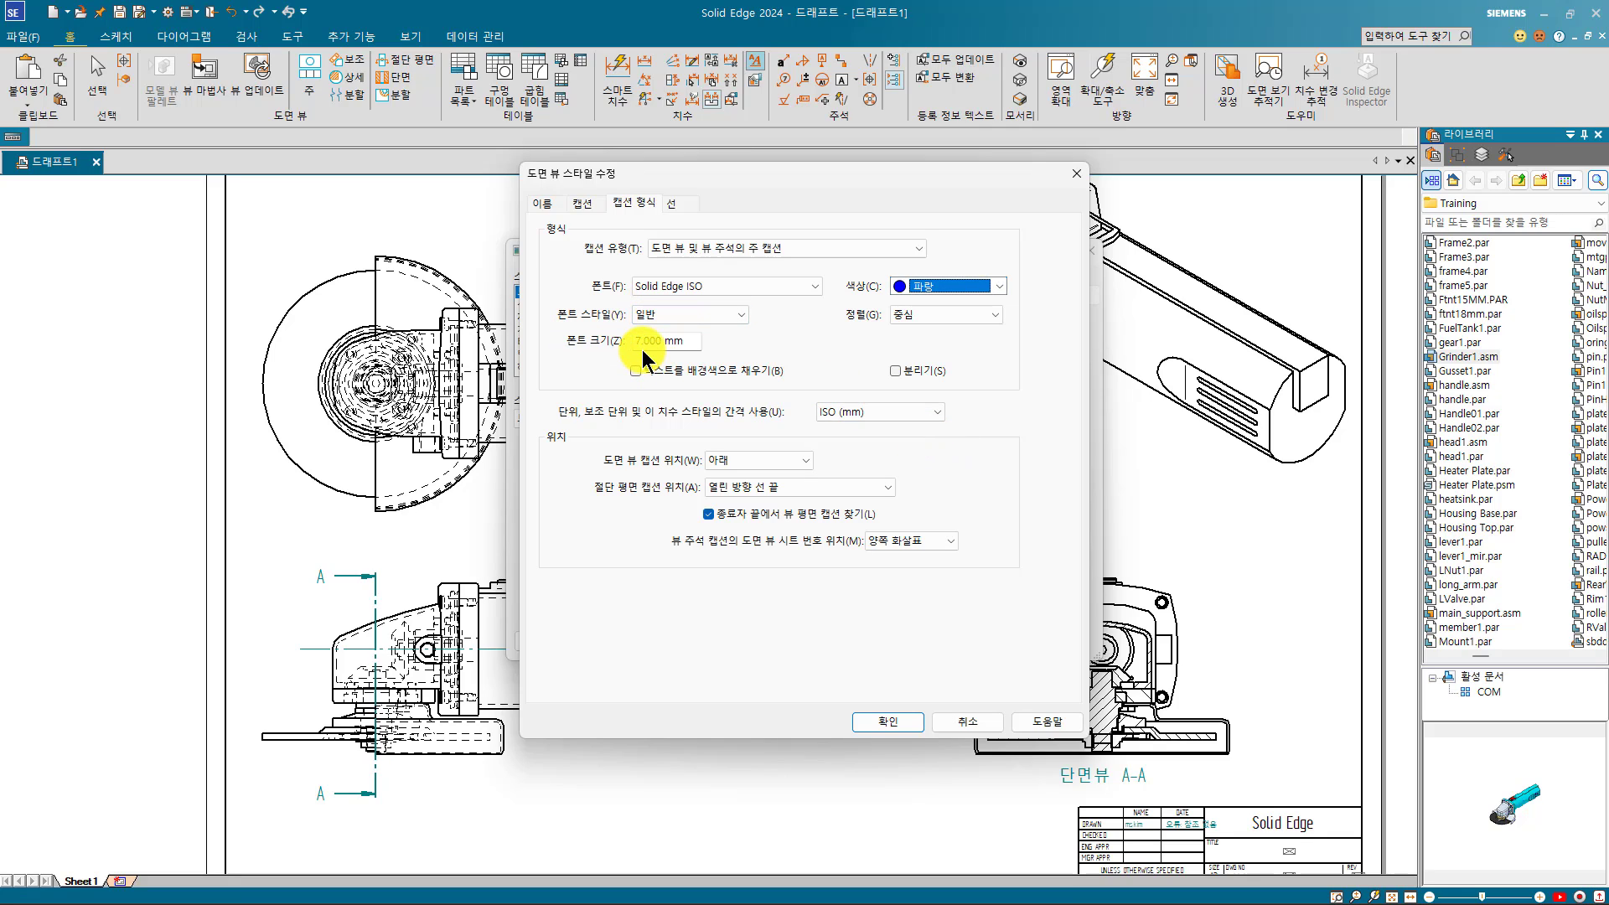
{"action": "left_click", "coordinate": [887, 722]}
{"action": "left_click", "coordinate": [876, 635]}
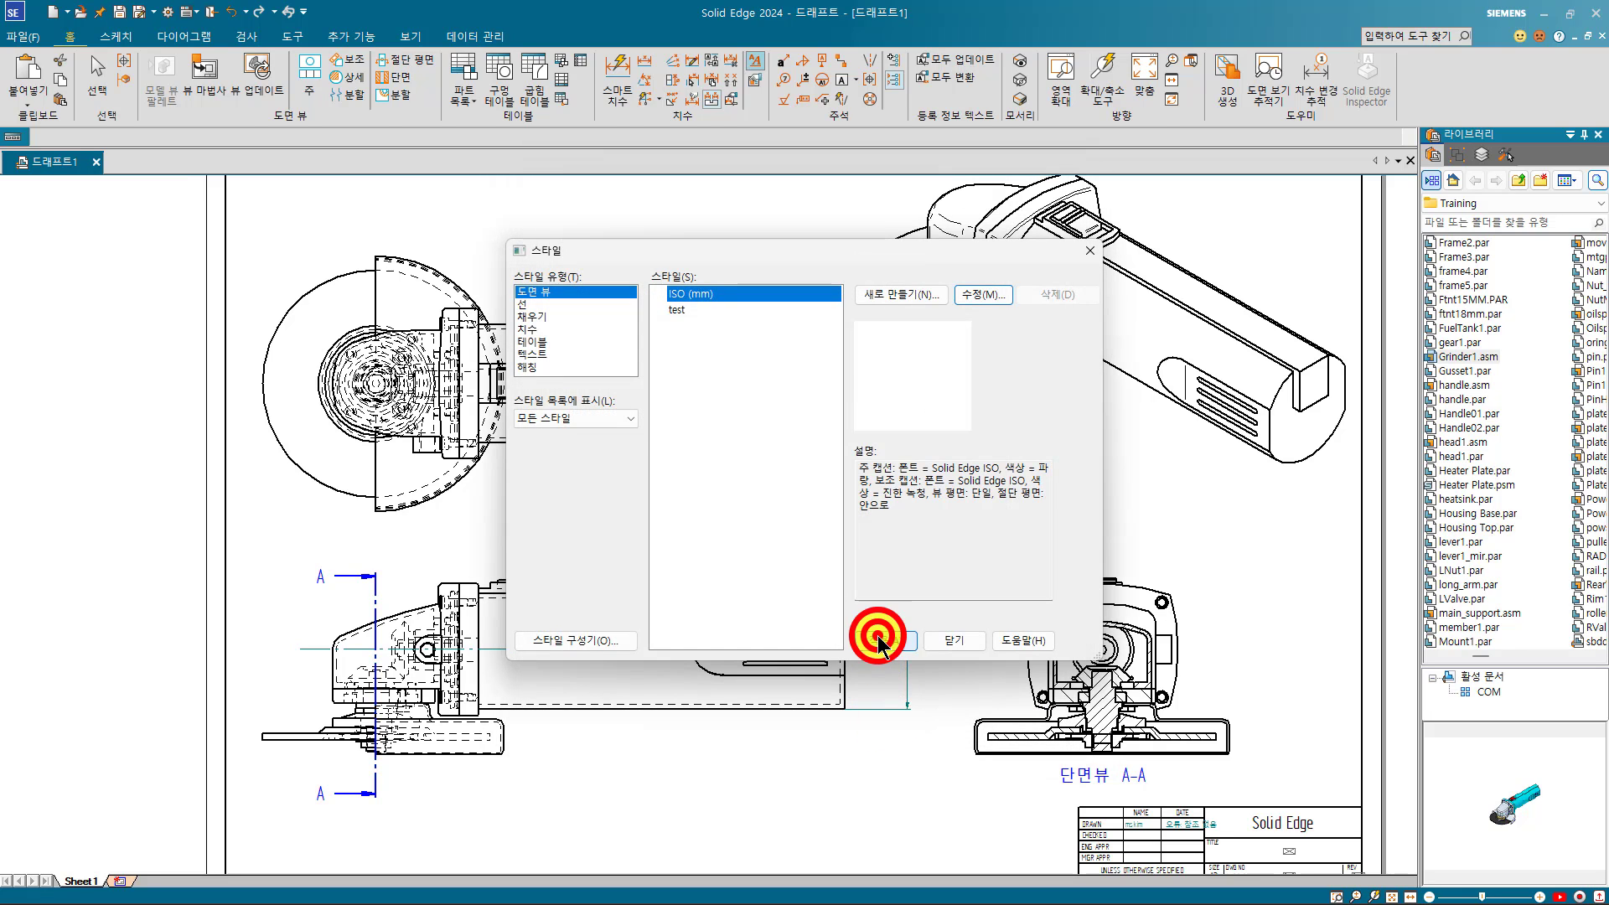
{"action": "left_click", "coordinate": [959, 819]}
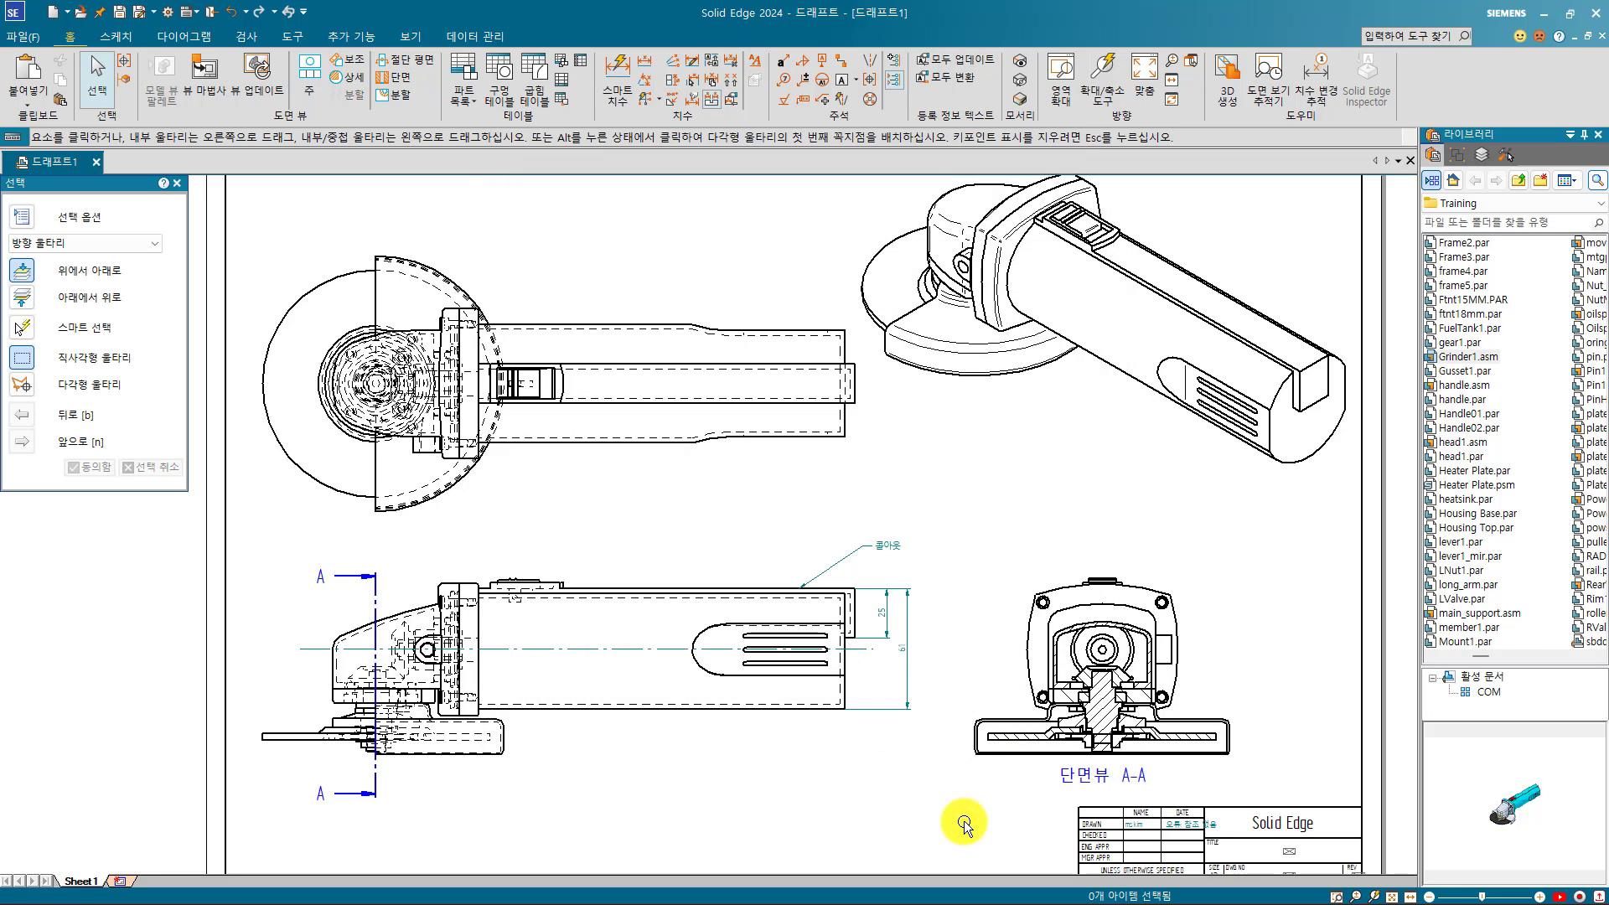
{"action": "mouse_move", "coordinate": [1106, 808]}
{"action": "left_mouse_down"}
{"action": "mouse_move", "coordinate": [1041, 783]}
{"action": "mouse_move", "coordinate": [1094, 746]}
{"action": "mouse_move", "coordinate": [1150, 792]}
{"action": "left_mouse_up"}
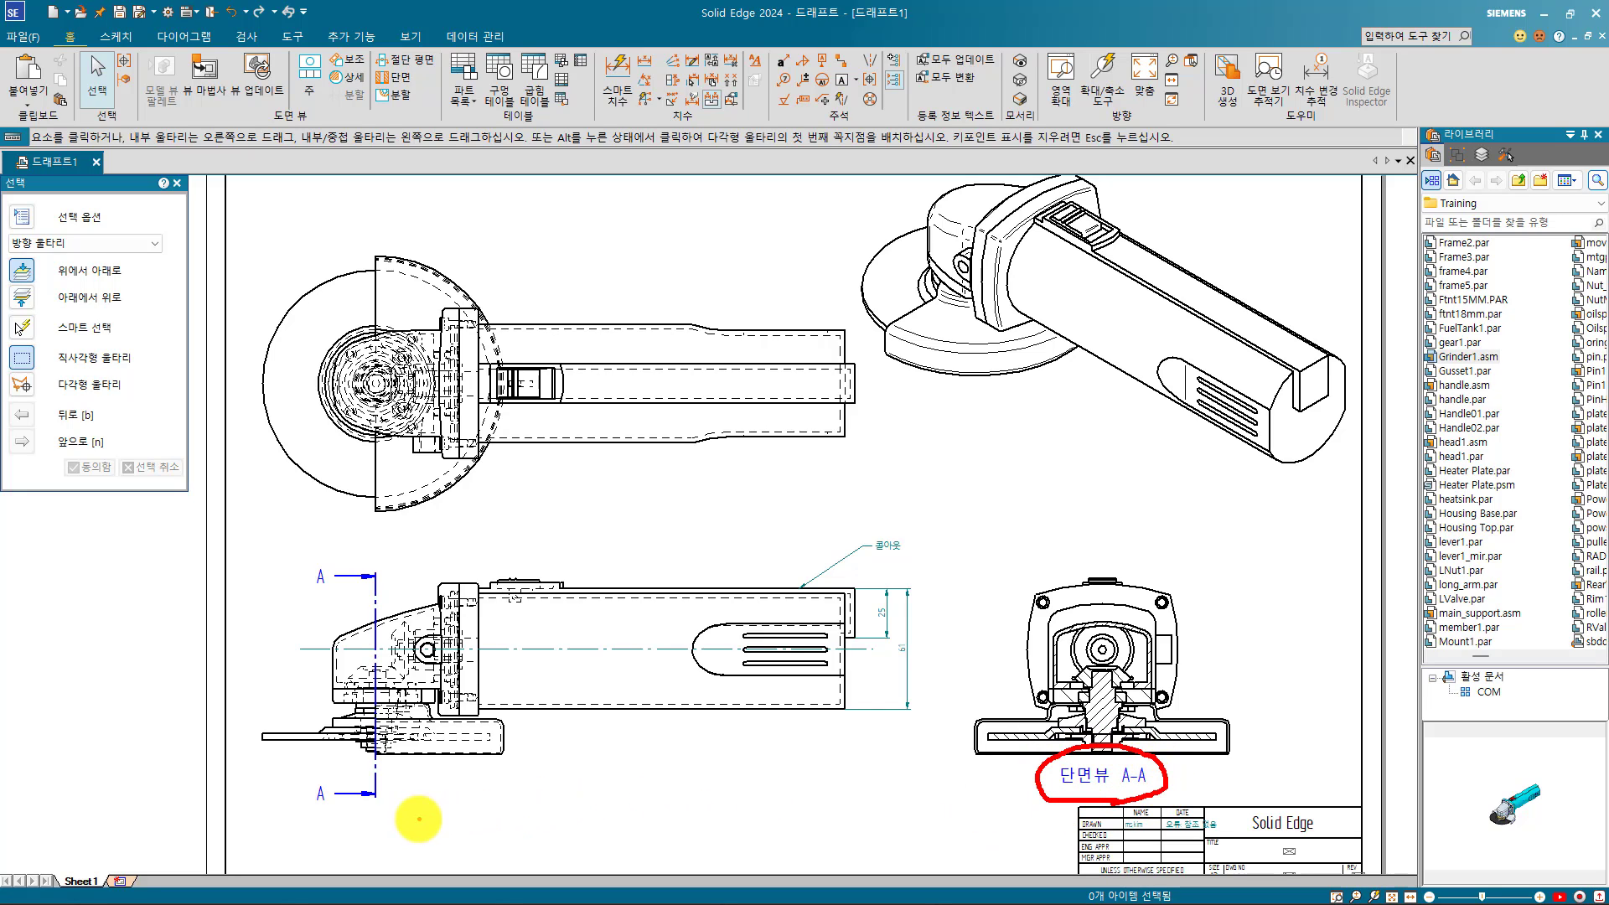
{"action": "mouse_move", "coordinate": [416, 819]}
{"action": "left_mouse_down"}
{"action": "mouse_move", "coordinate": [294, 704]}
{"action": "mouse_move", "coordinate": [436, 677]}
{"action": "mouse_move", "coordinate": [407, 826]}
{"action": "left_mouse_up"}
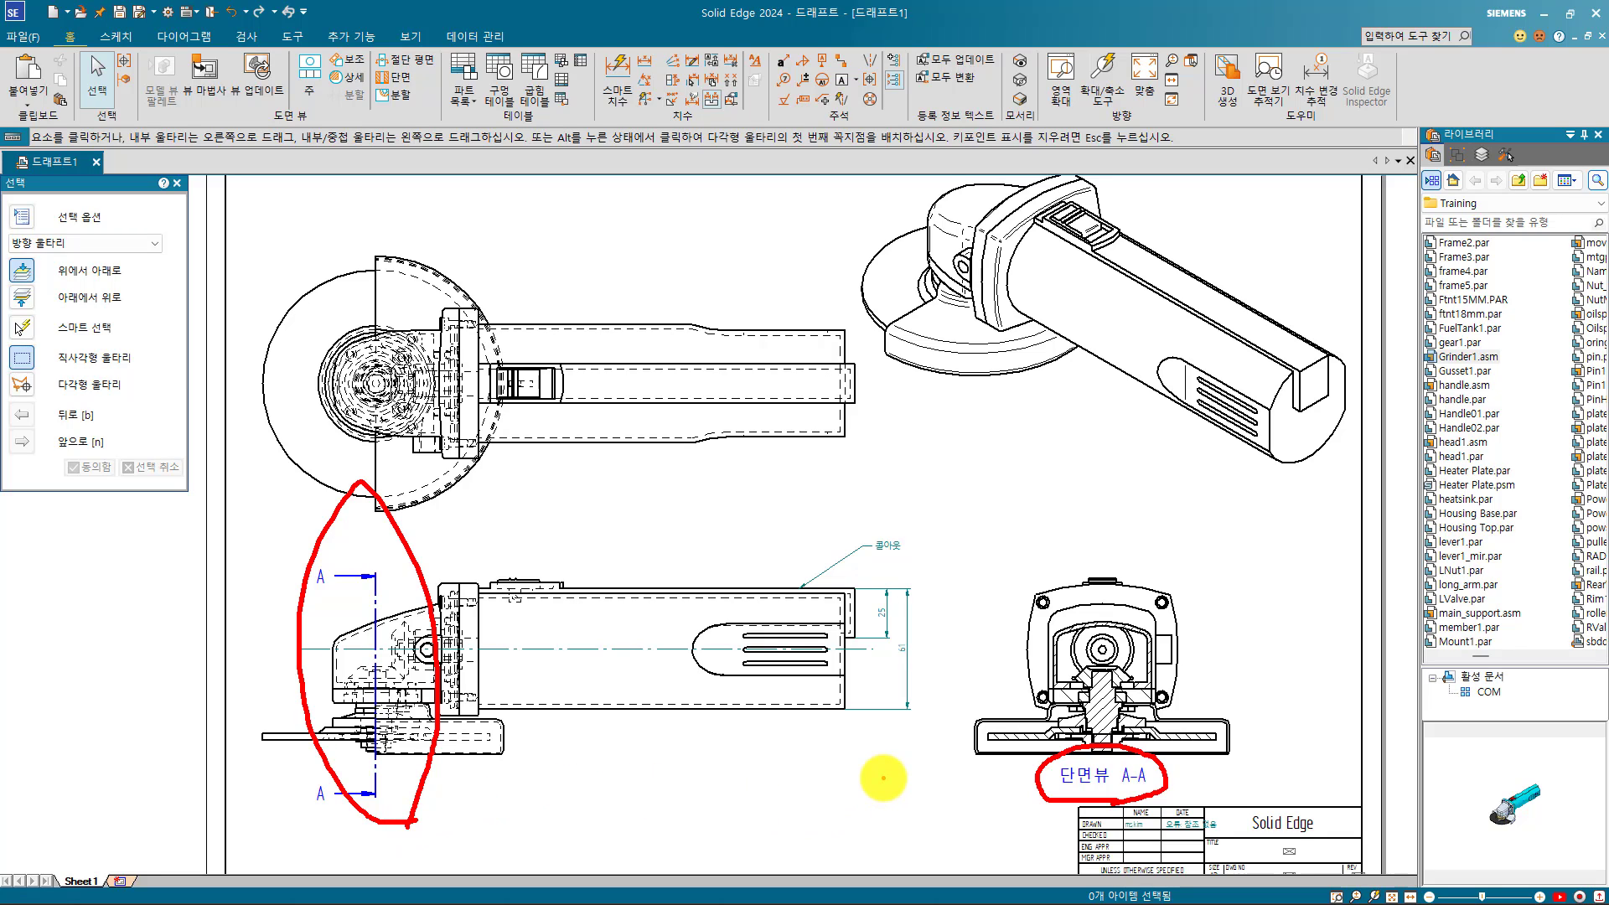
{"action": "key", "text": "Escape"}
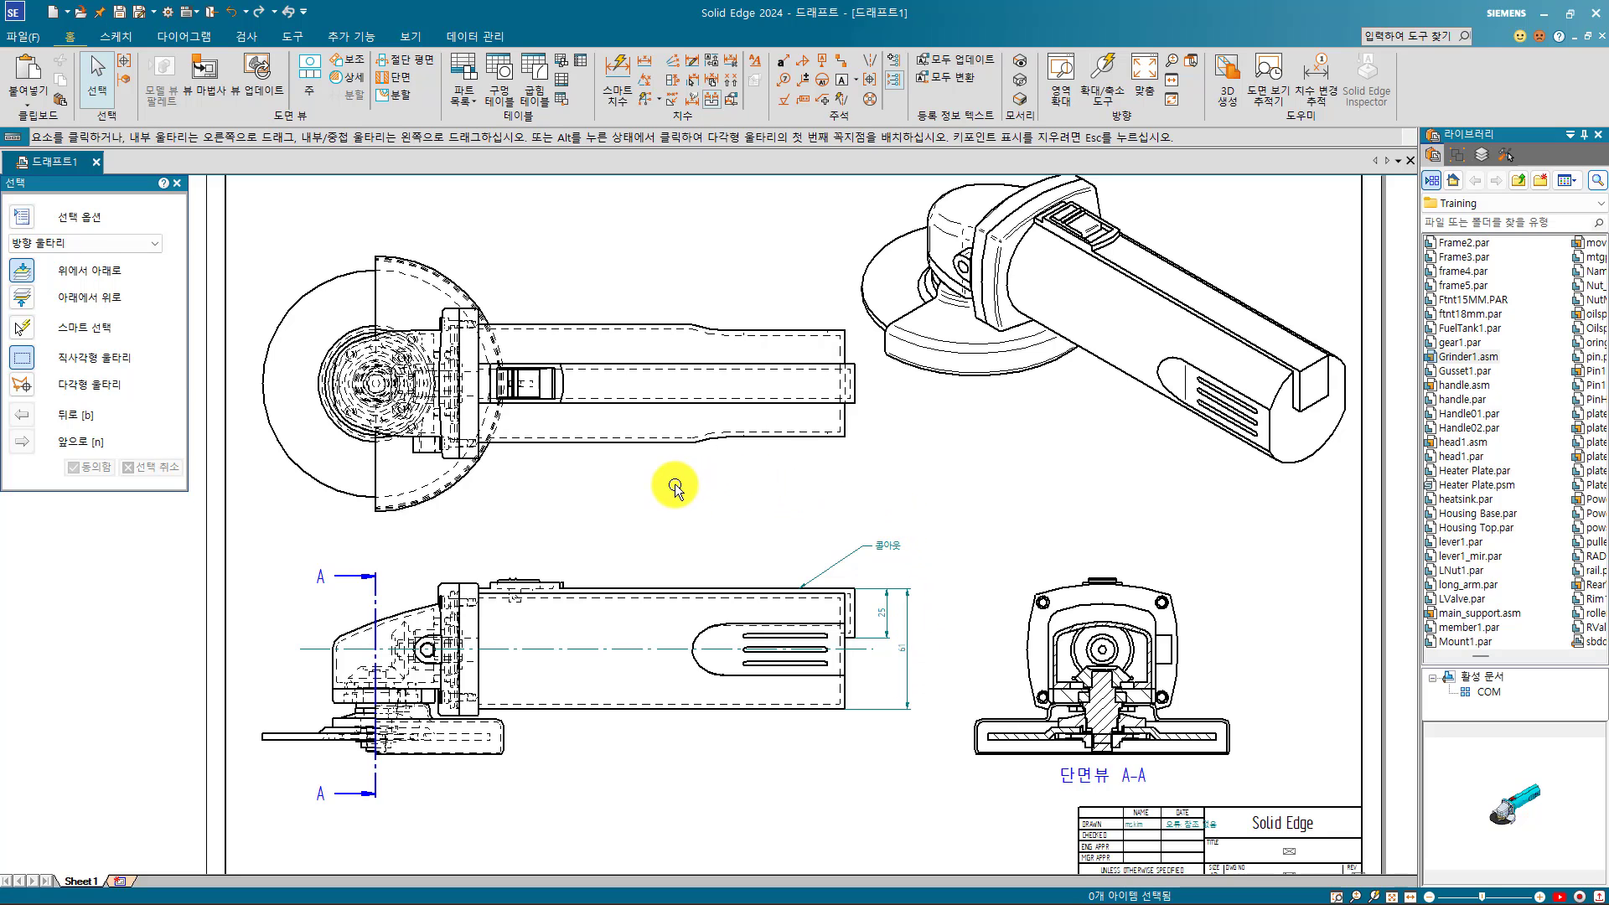
Step: Examine the visible and hidden edge style options in the front view's display properties, leaving them as they are
{"action": "left_click", "coordinate": [657, 598]}
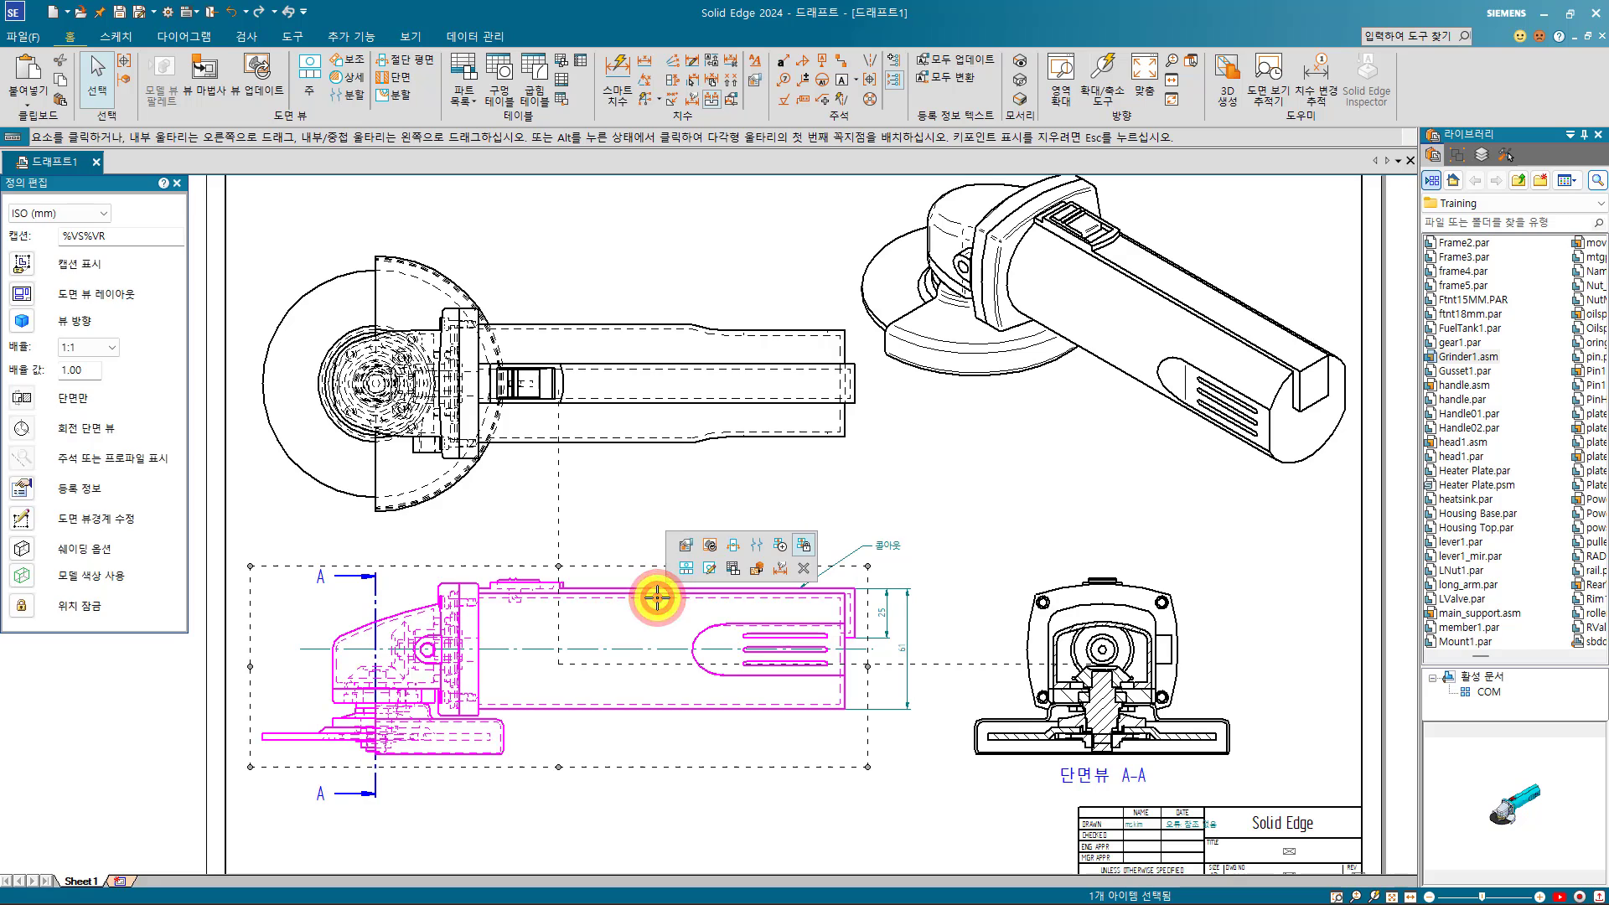
{"action": "left_click", "coordinate": [630, 598]}
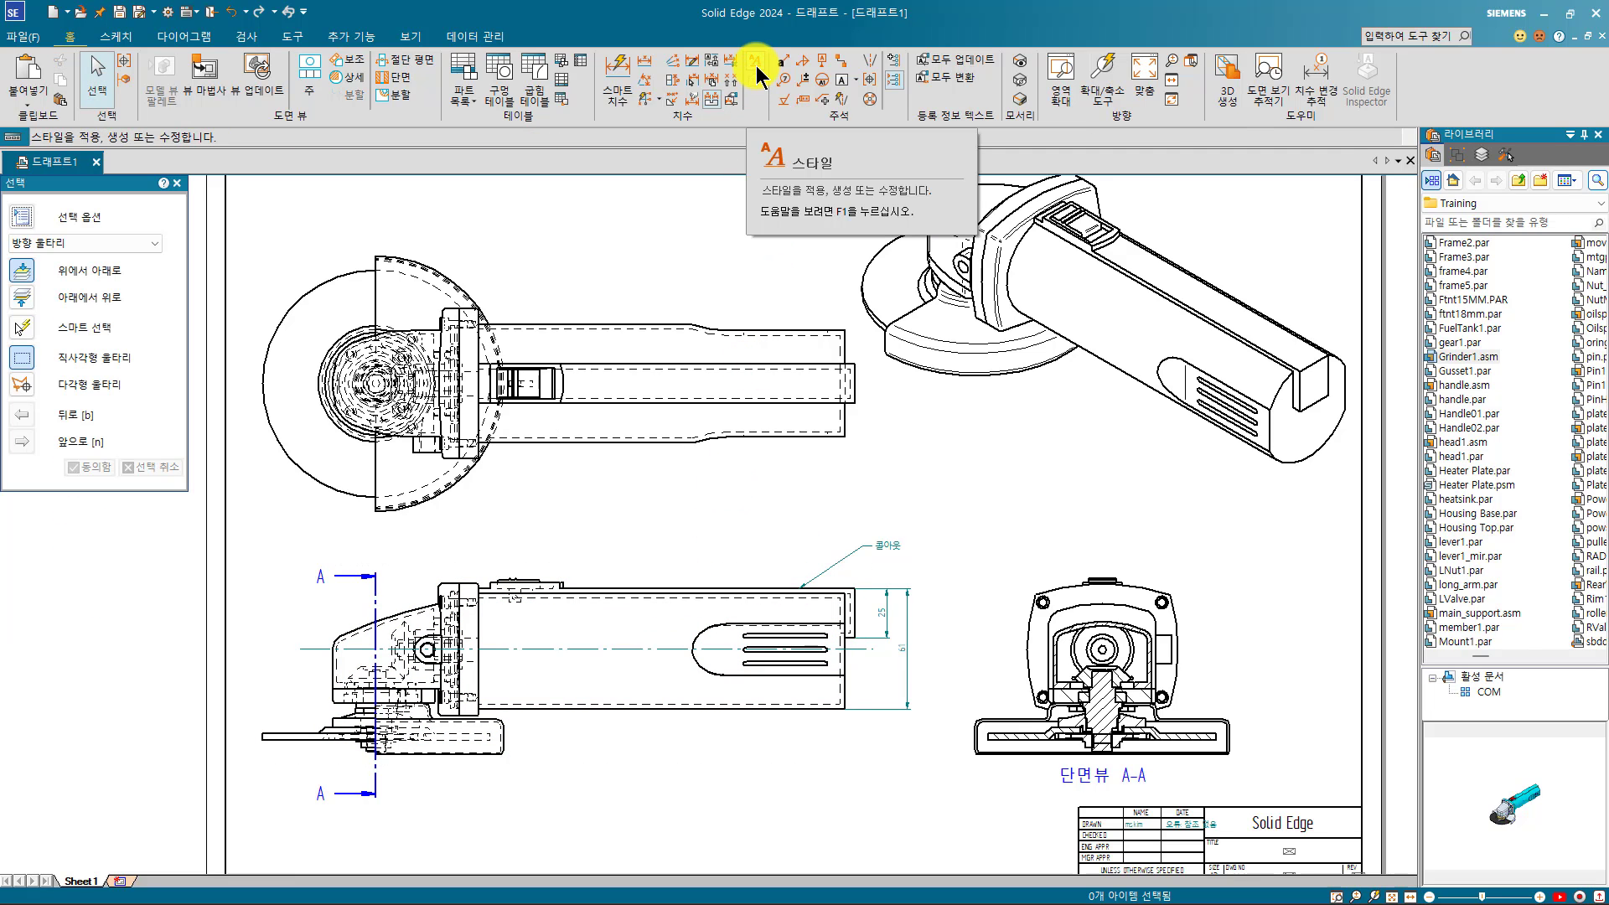
{"action": "right_click", "coordinate": [722, 605]}
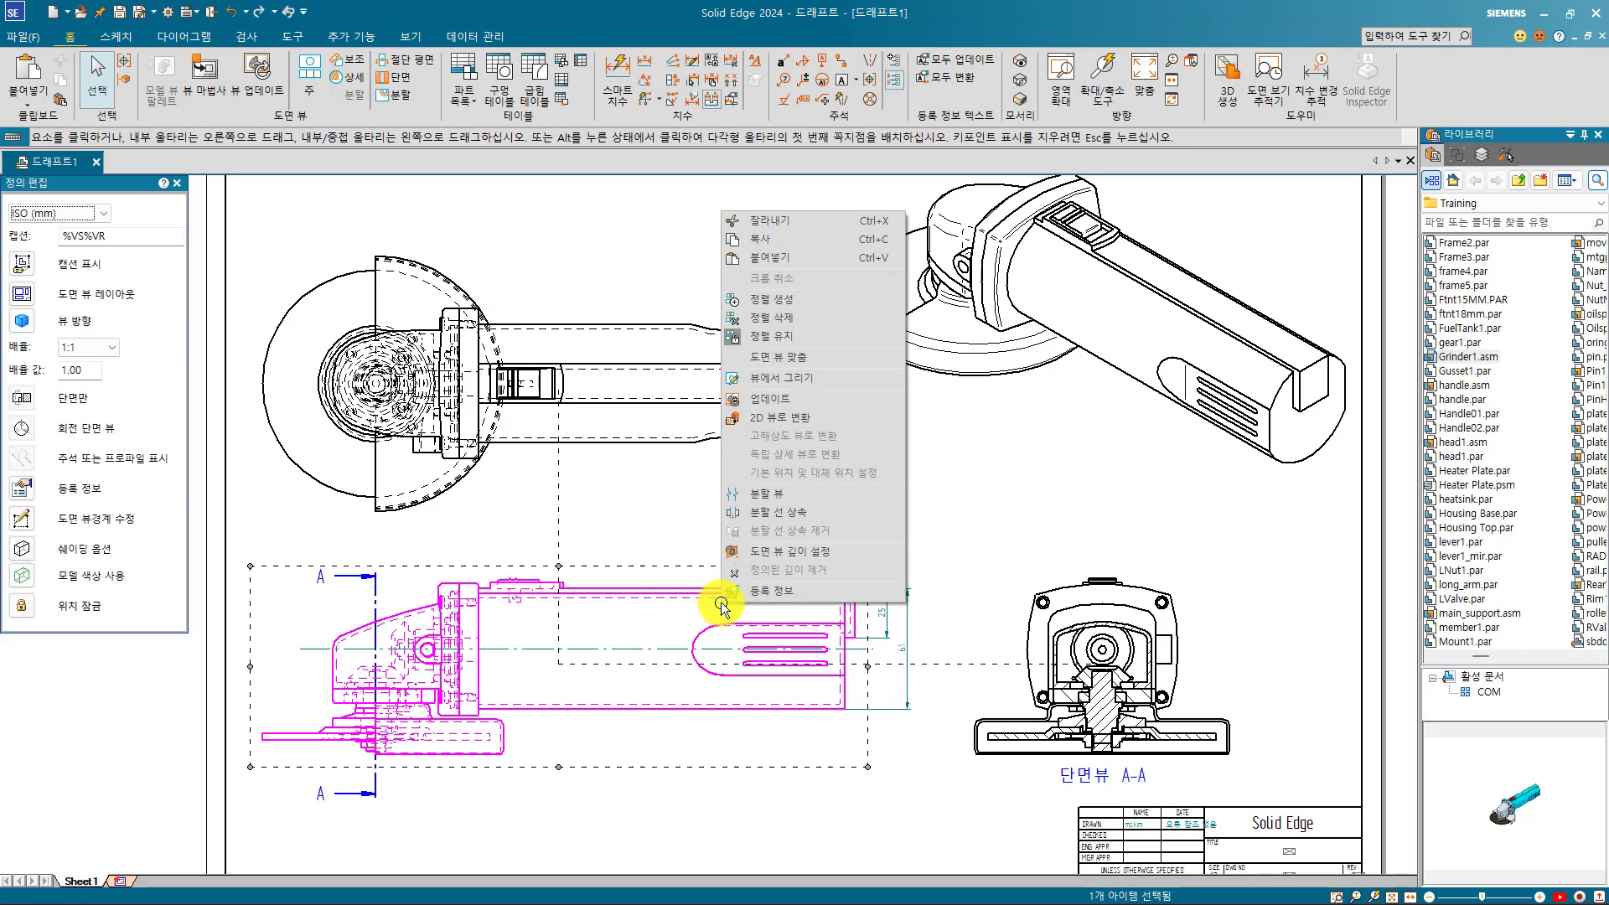
{"action": "left_click", "coordinate": [746, 591]}
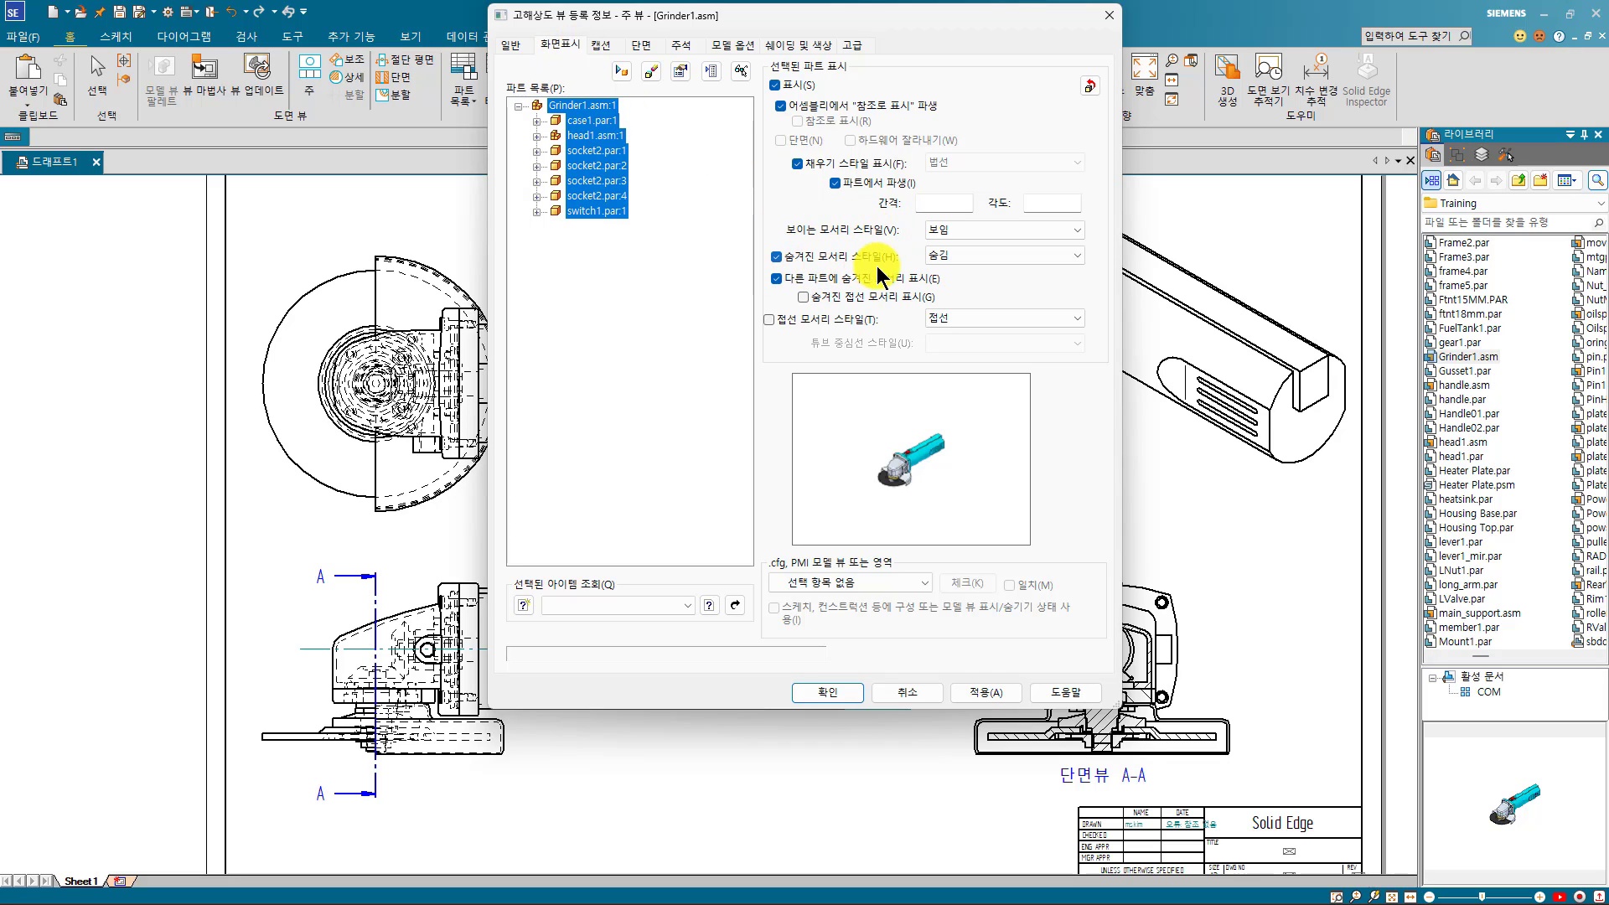
{"action": "left_click", "coordinate": [943, 264]}
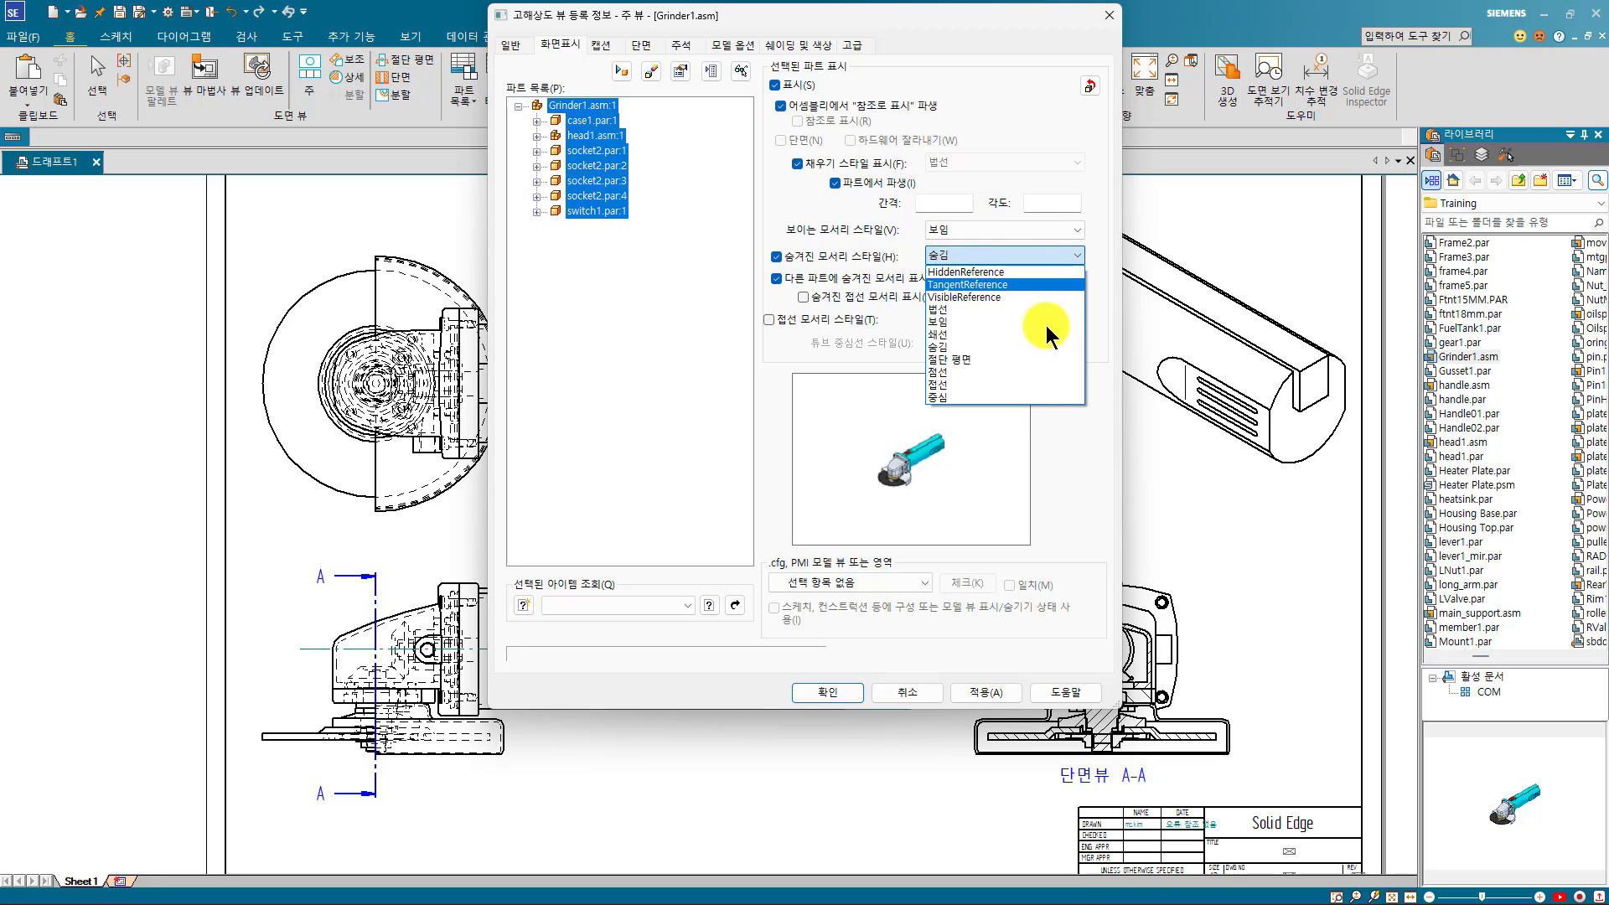
{"action": "left_click", "coordinate": [918, 683]}
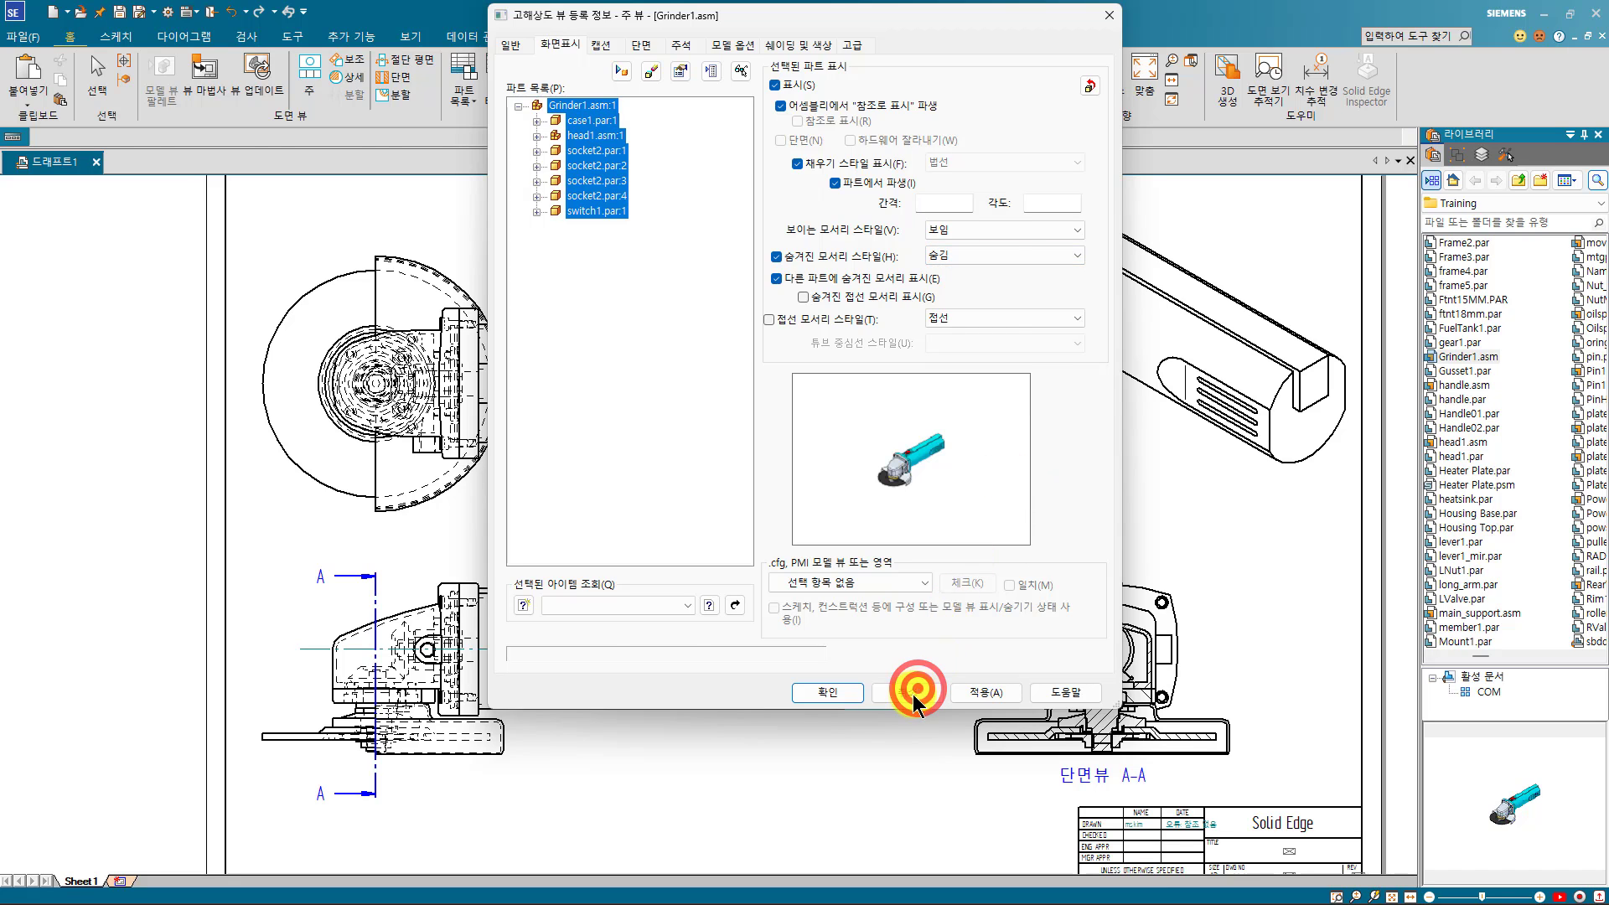
{"action": "left_click", "coordinate": [913, 689]}
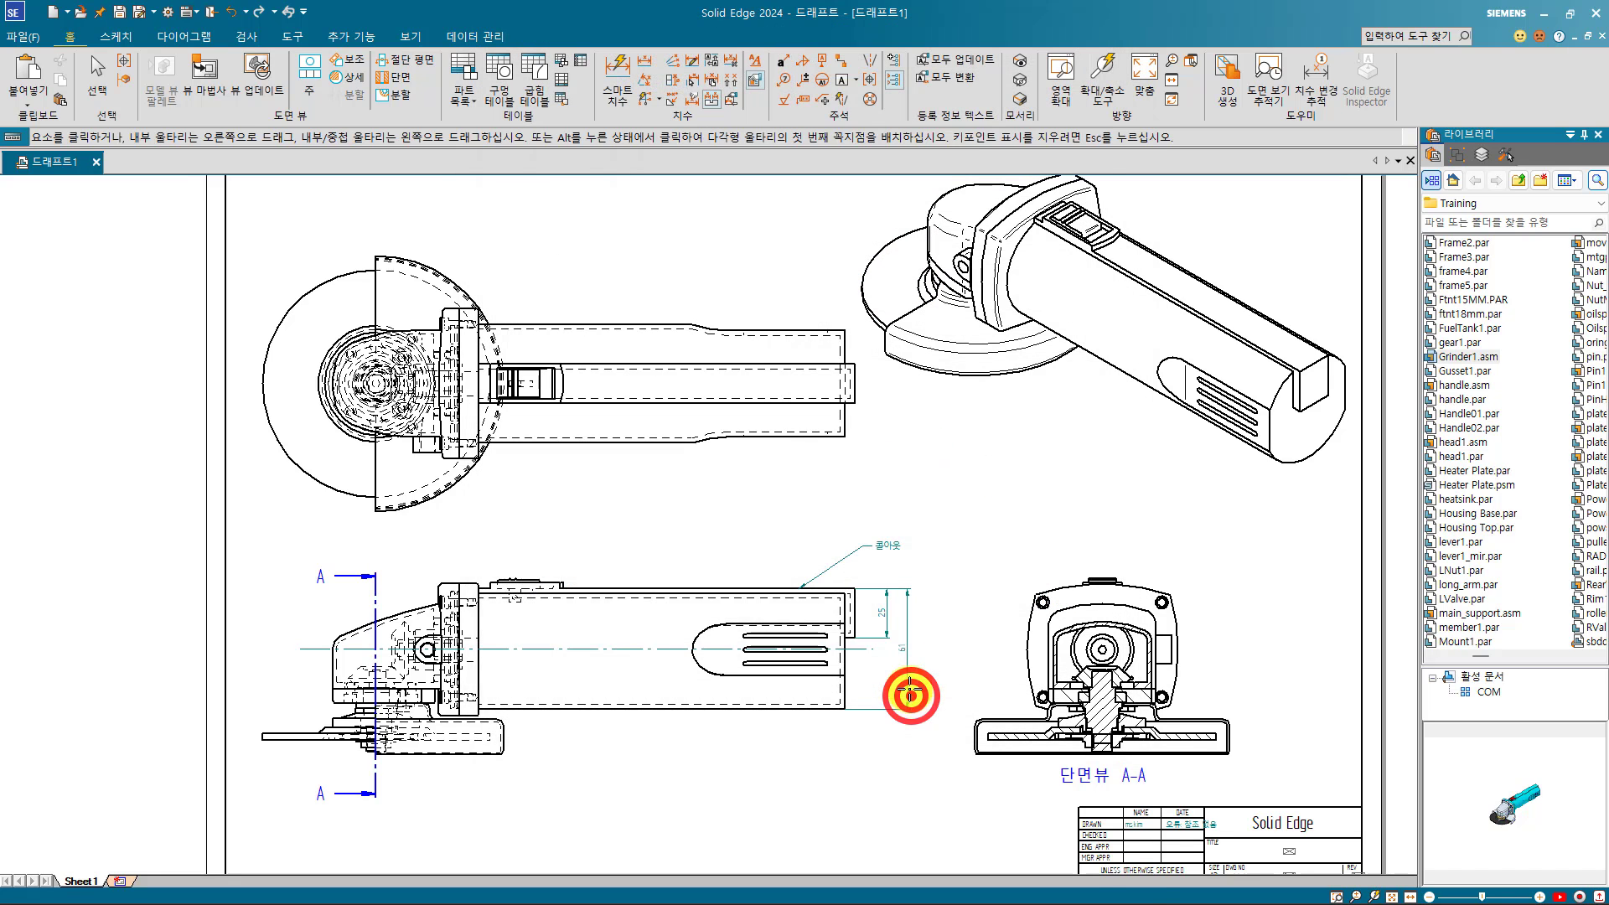
Step: Modify the 숨김 line style, setting its color to 파랑
{"action": "left_click", "coordinate": [754, 61]}
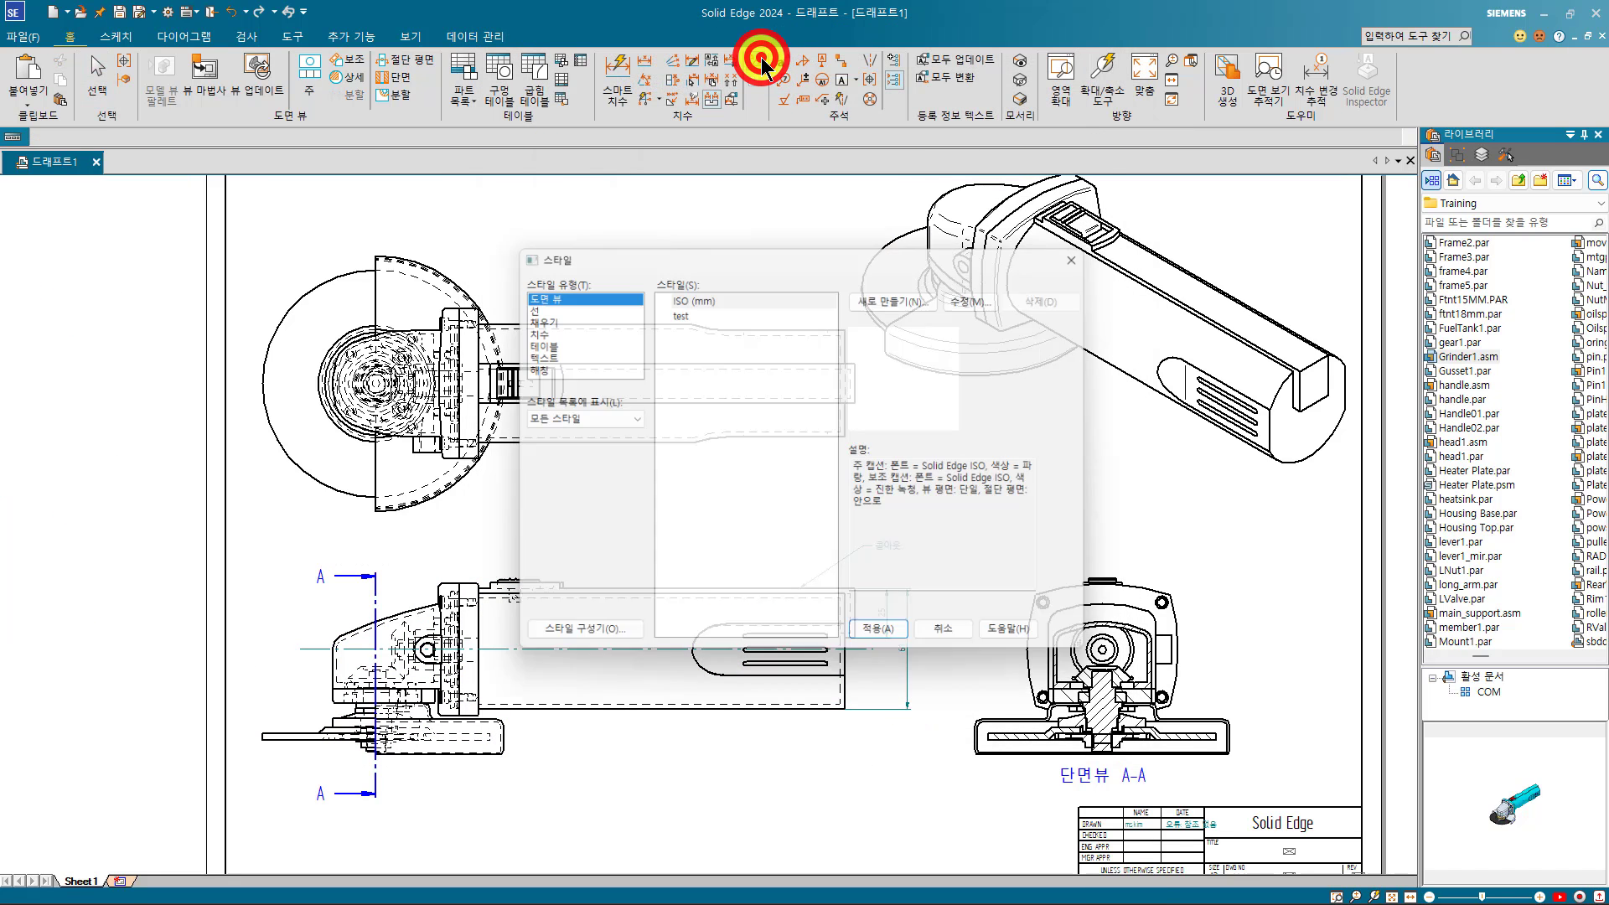
{"action": "left_click", "coordinate": [524, 305]}
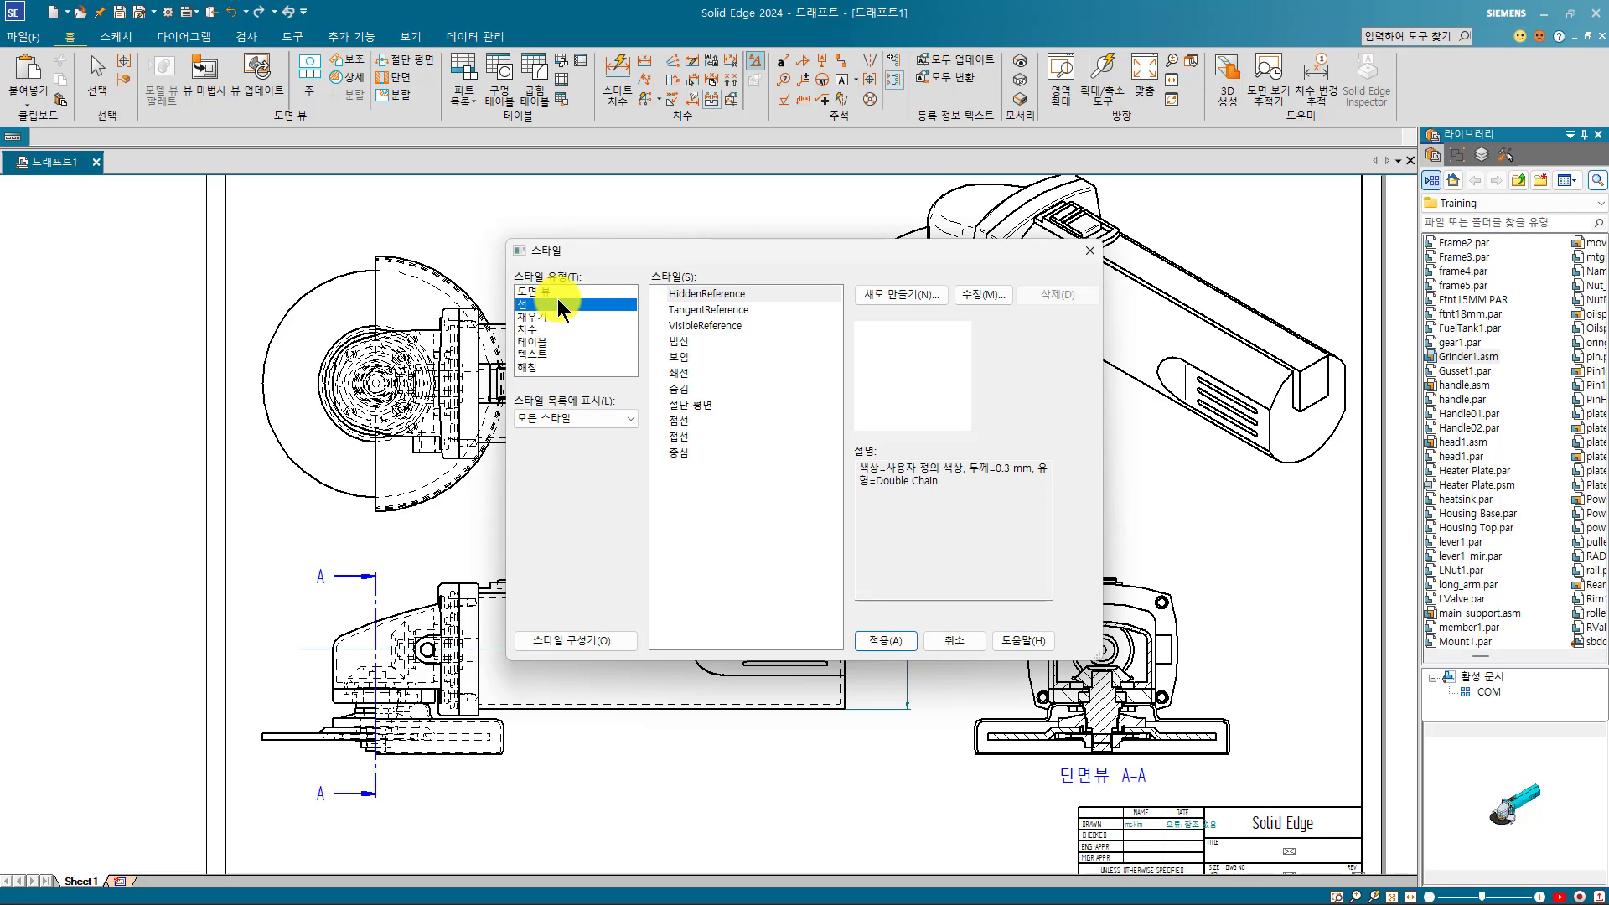
{"action": "left_click", "coordinate": [704, 390]}
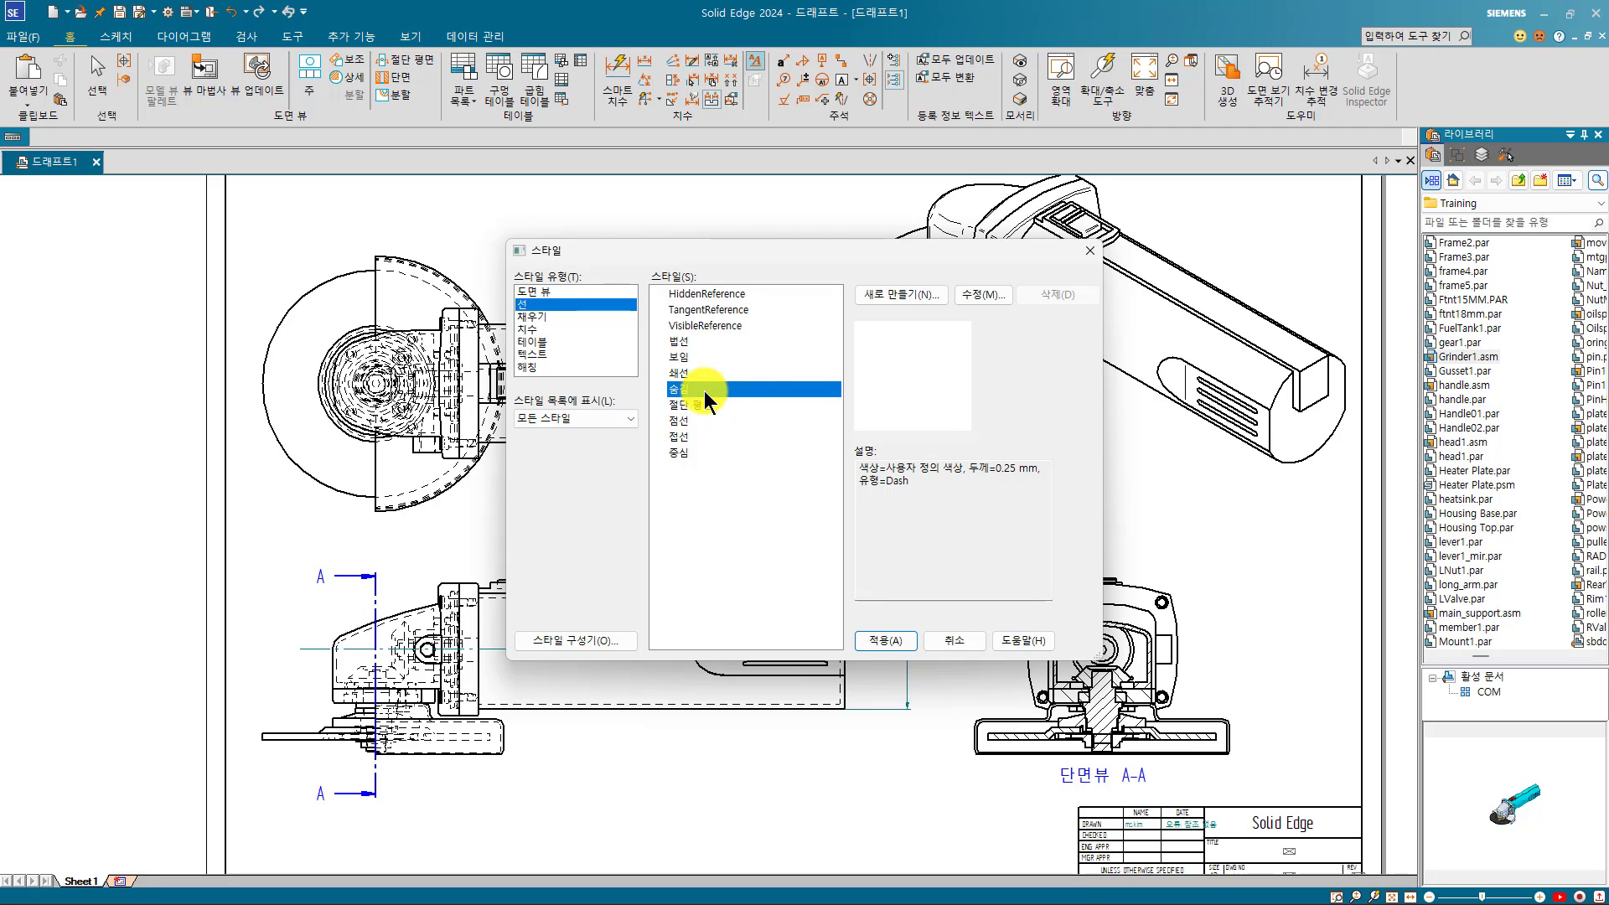
{"action": "left_click", "coordinate": [983, 294]}
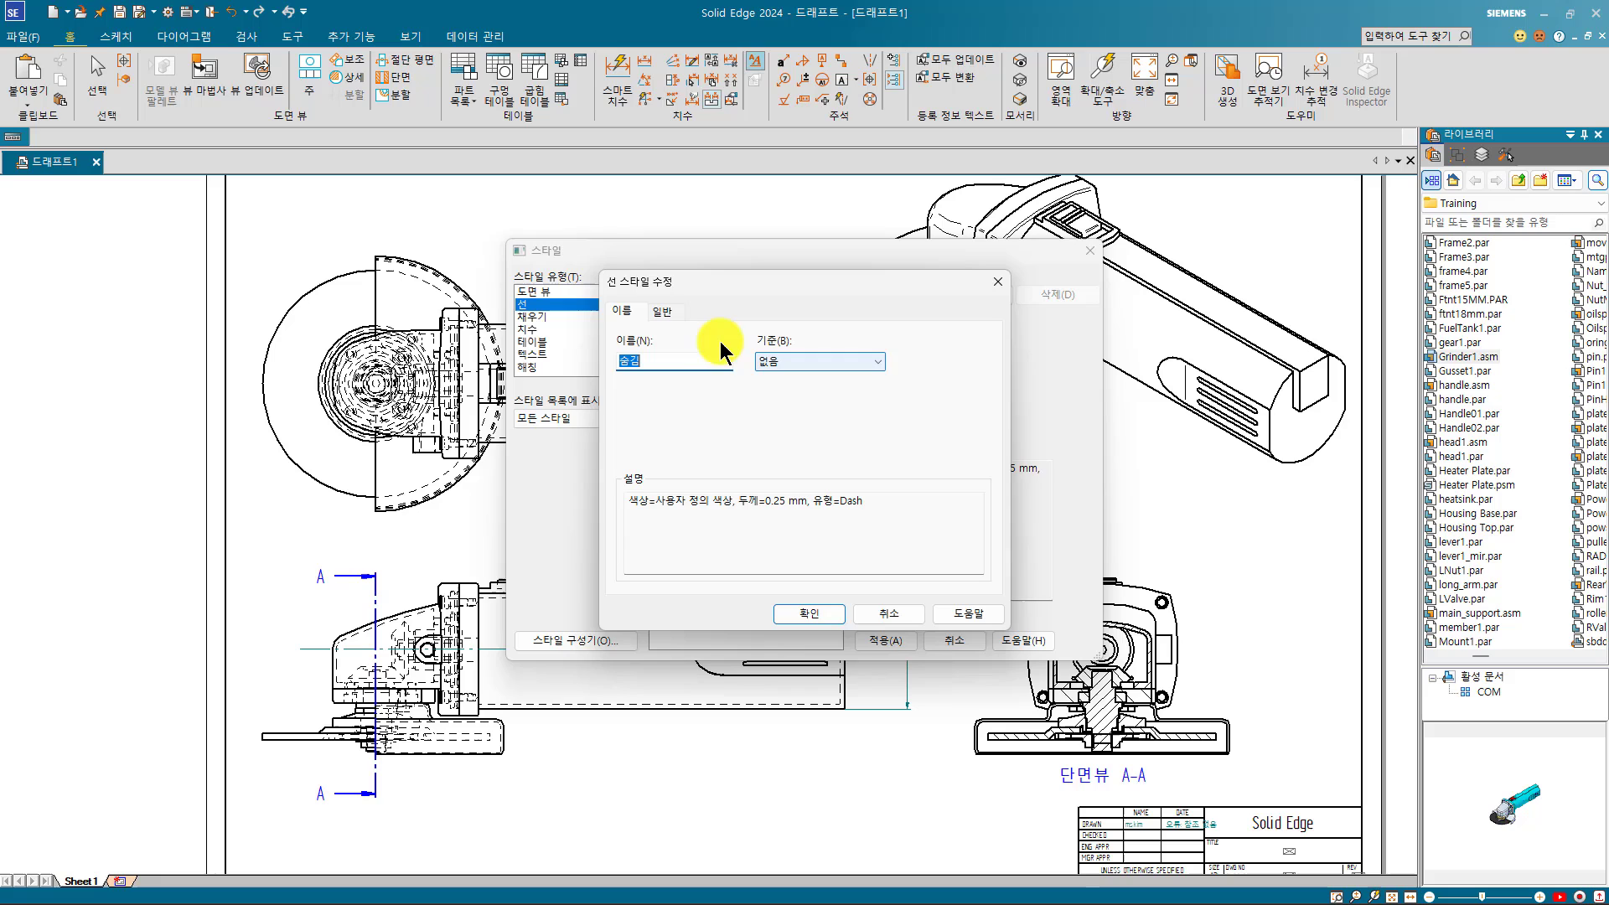
{"action": "left_click", "coordinate": [674, 311]}
{"action": "left_click", "coordinate": [765, 371]}
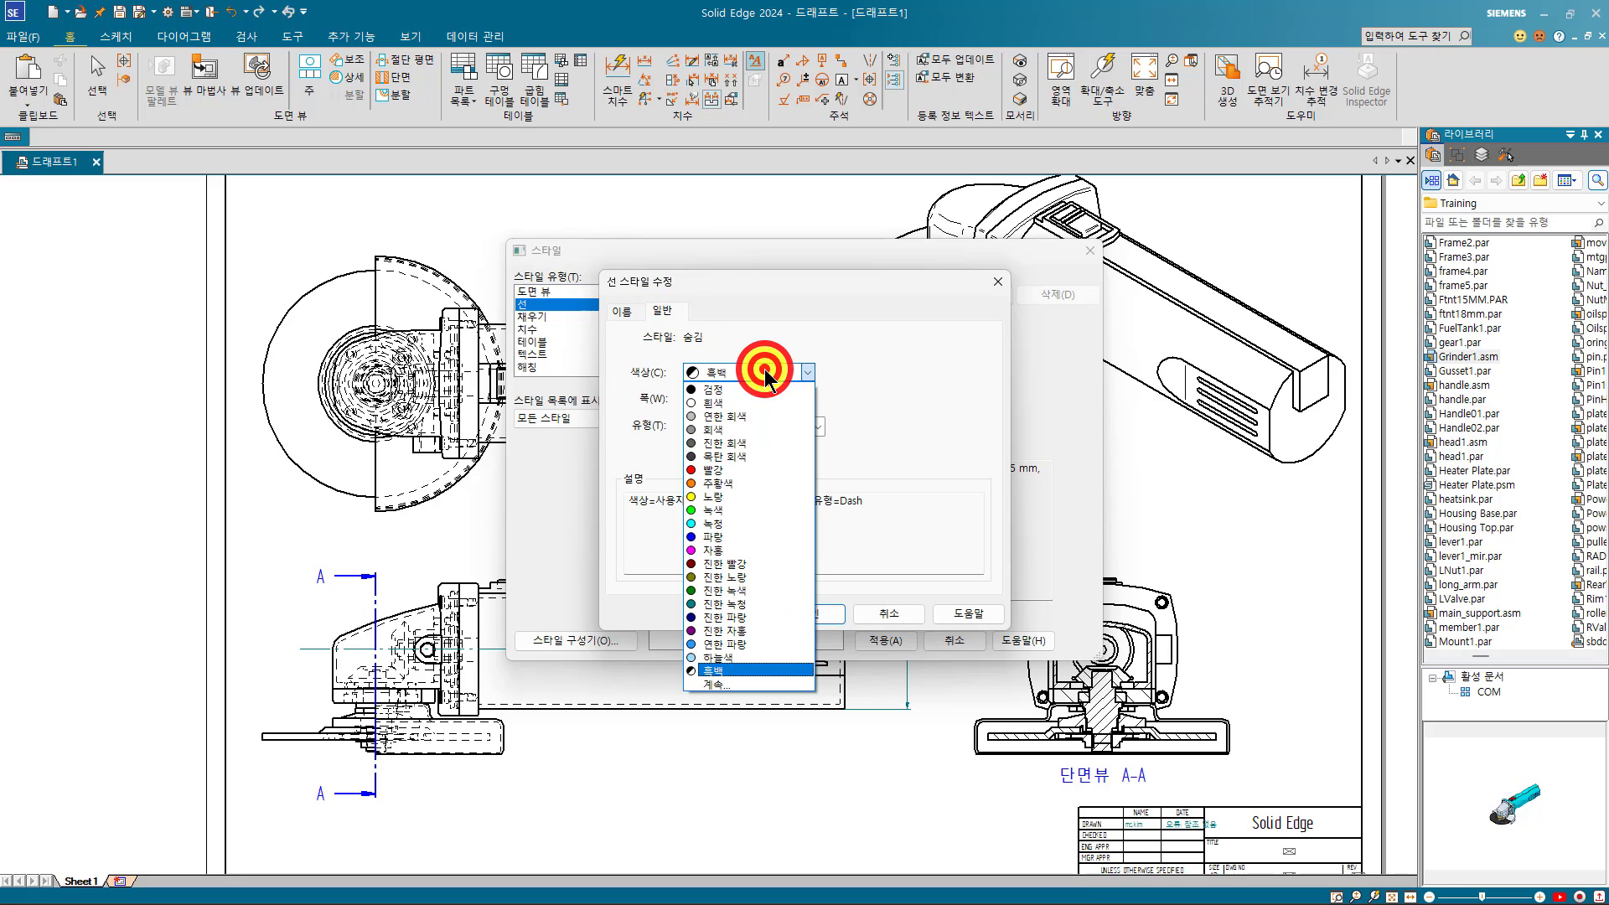
{"action": "left_click", "coordinate": [730, 535]}
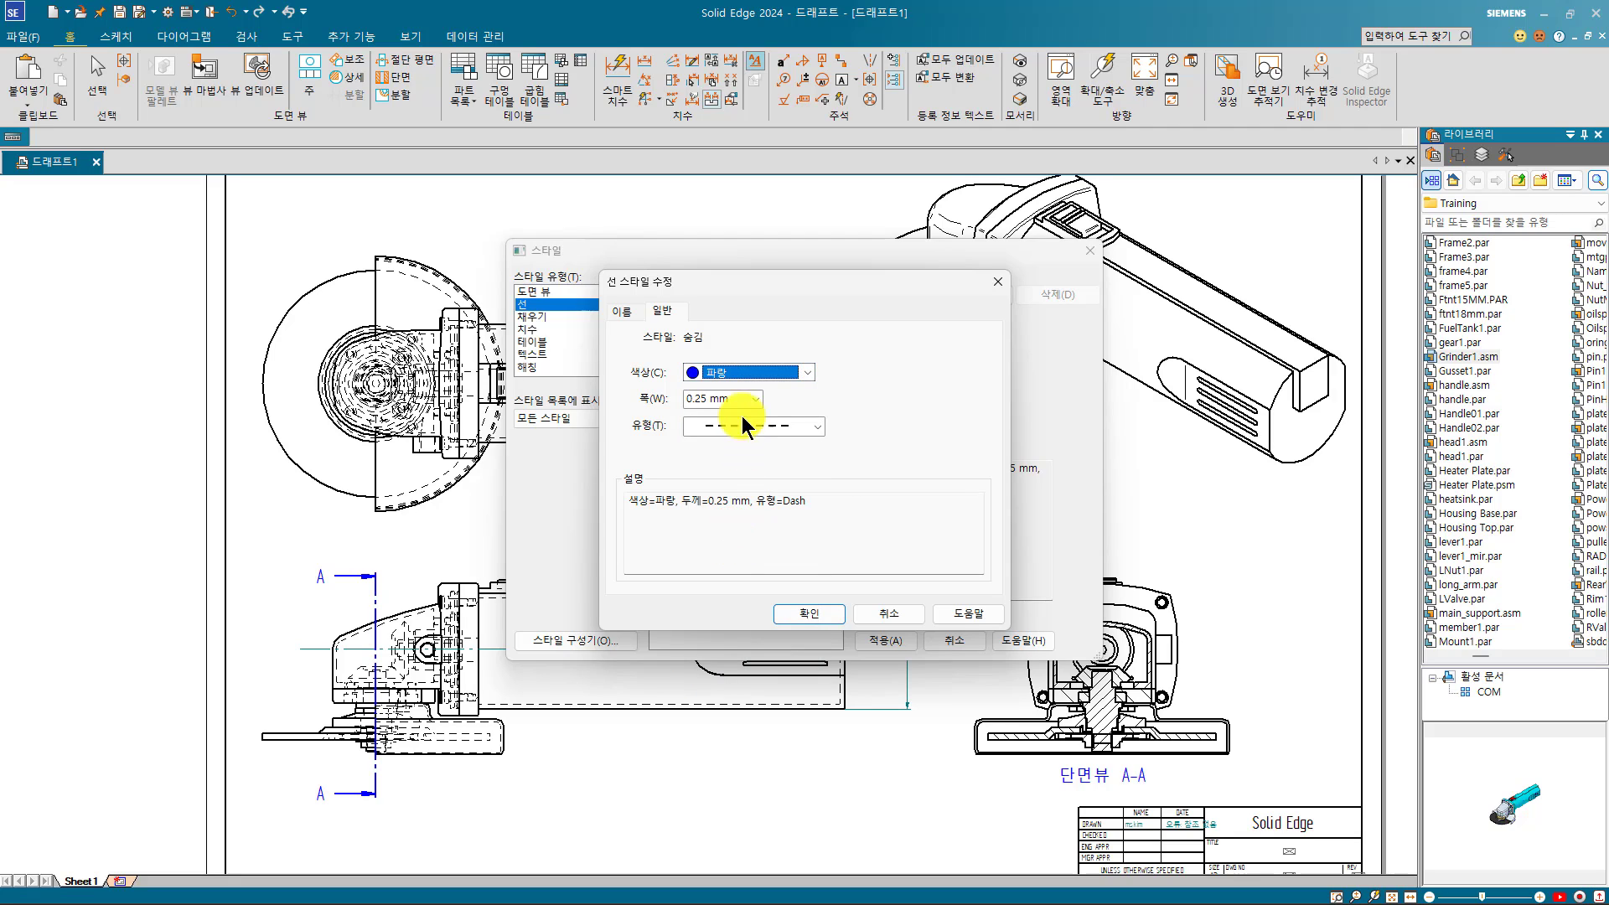
Step: Review the 숨김 line style's width and line type choices, and save and apply the modified style
{"action": "left_click", "coordinate": [755, 400]}
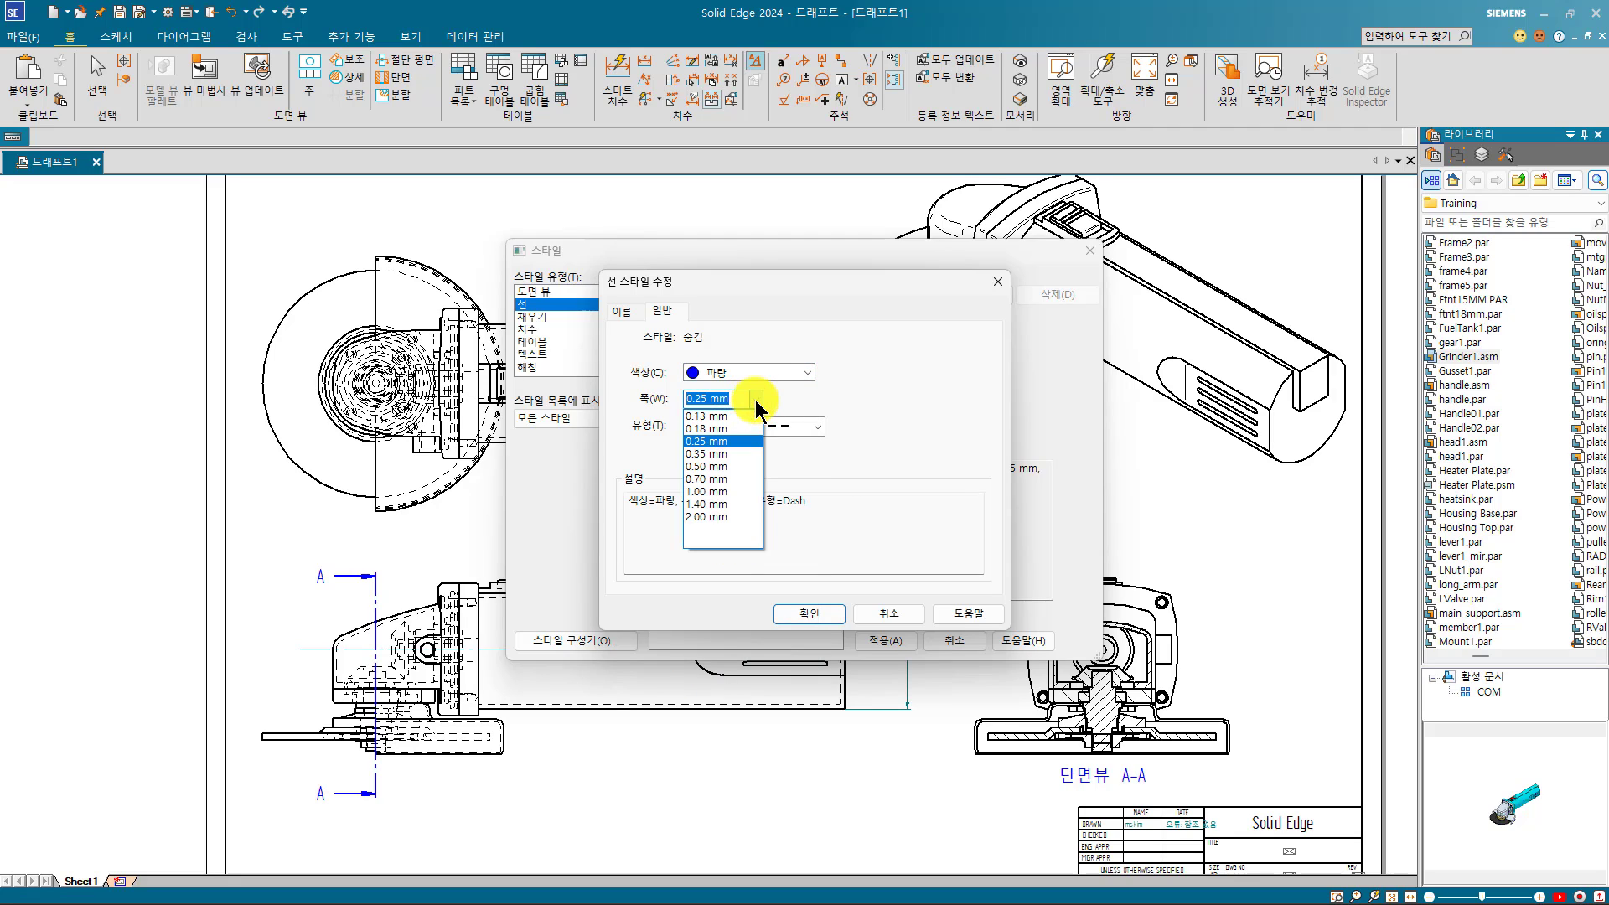
{"action": "left_click", "coordinate": [756, 400]}
{"action": "left_click", "coordinate": [787, 426]}
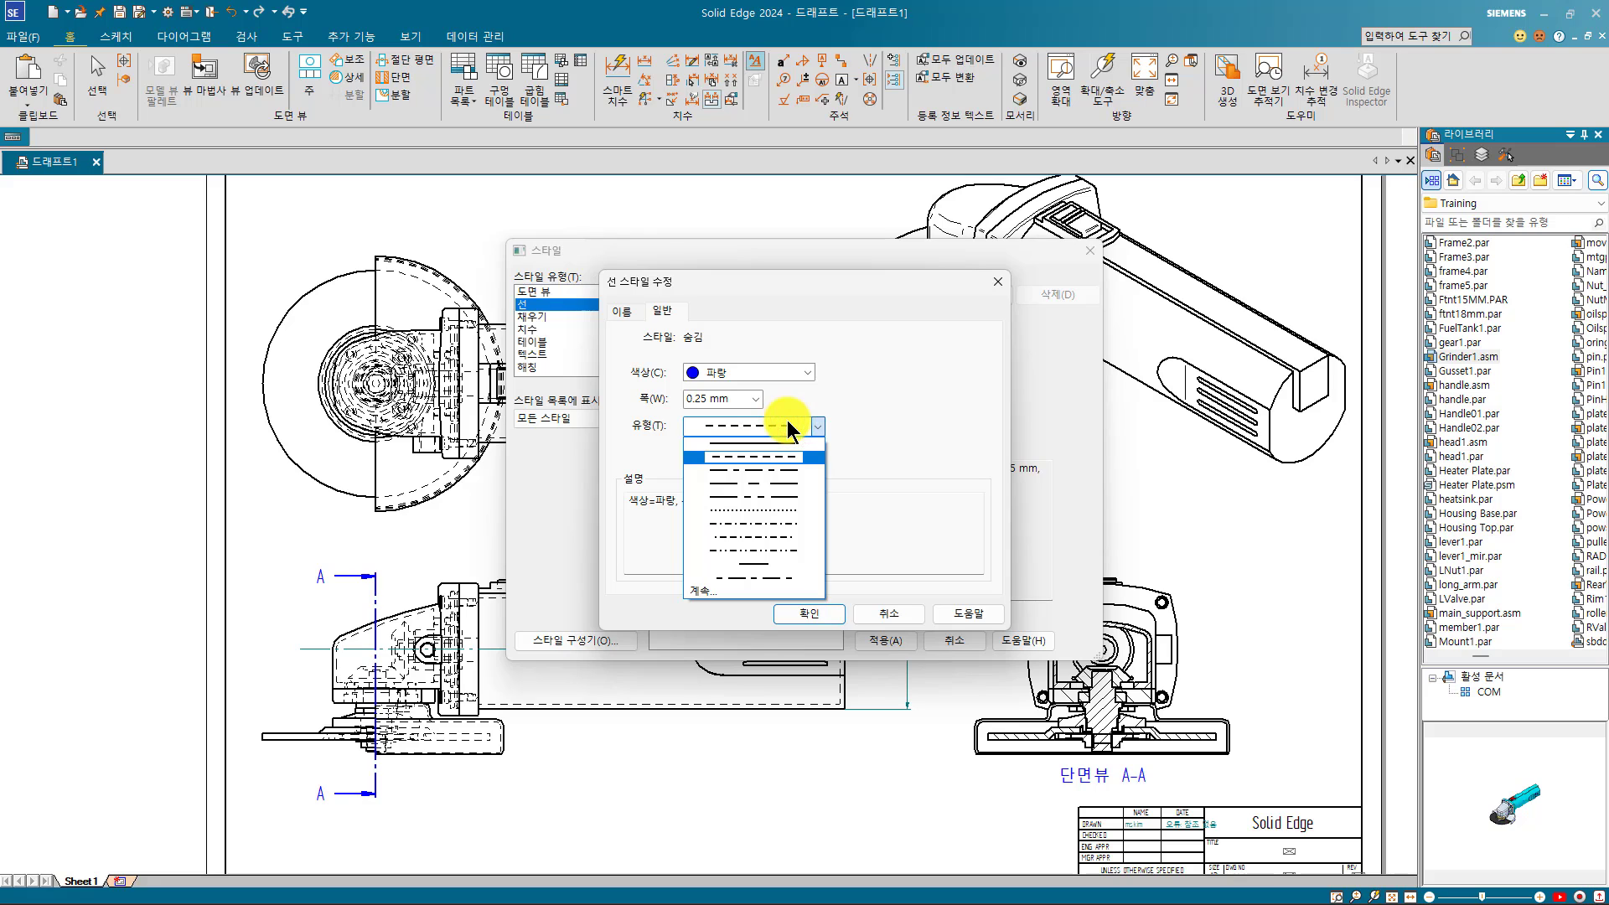
{"action": "left_click", "coordinate": [787, 423]}
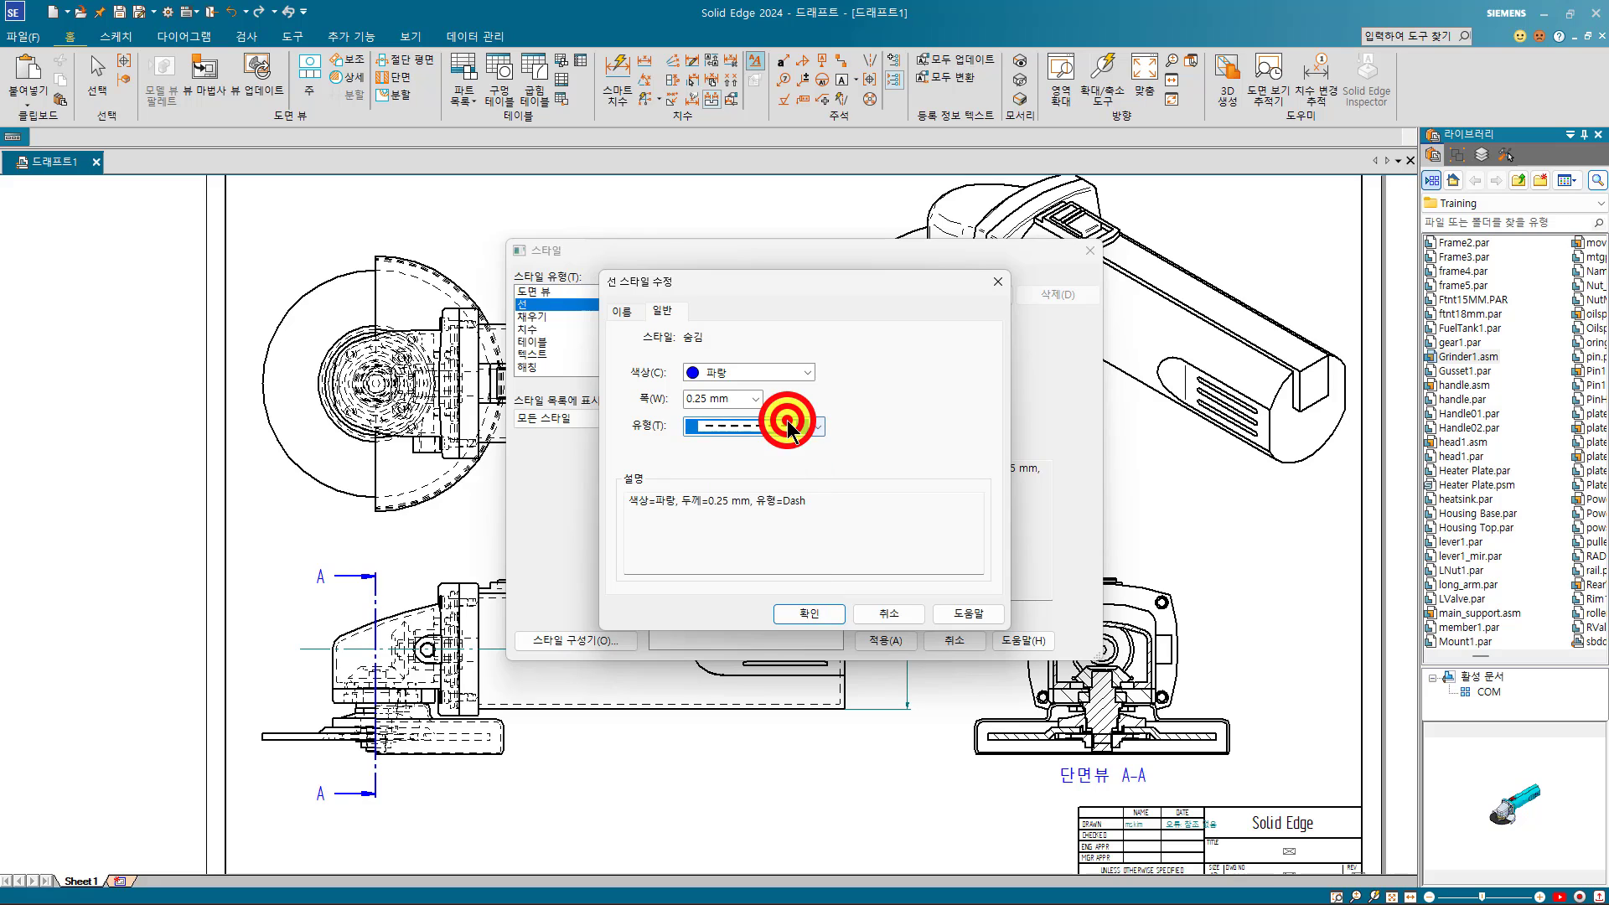
{"action": "left_click", "coordinate": [826, 617]}
{"action": "left_click", "coordinate": [874, 633]}
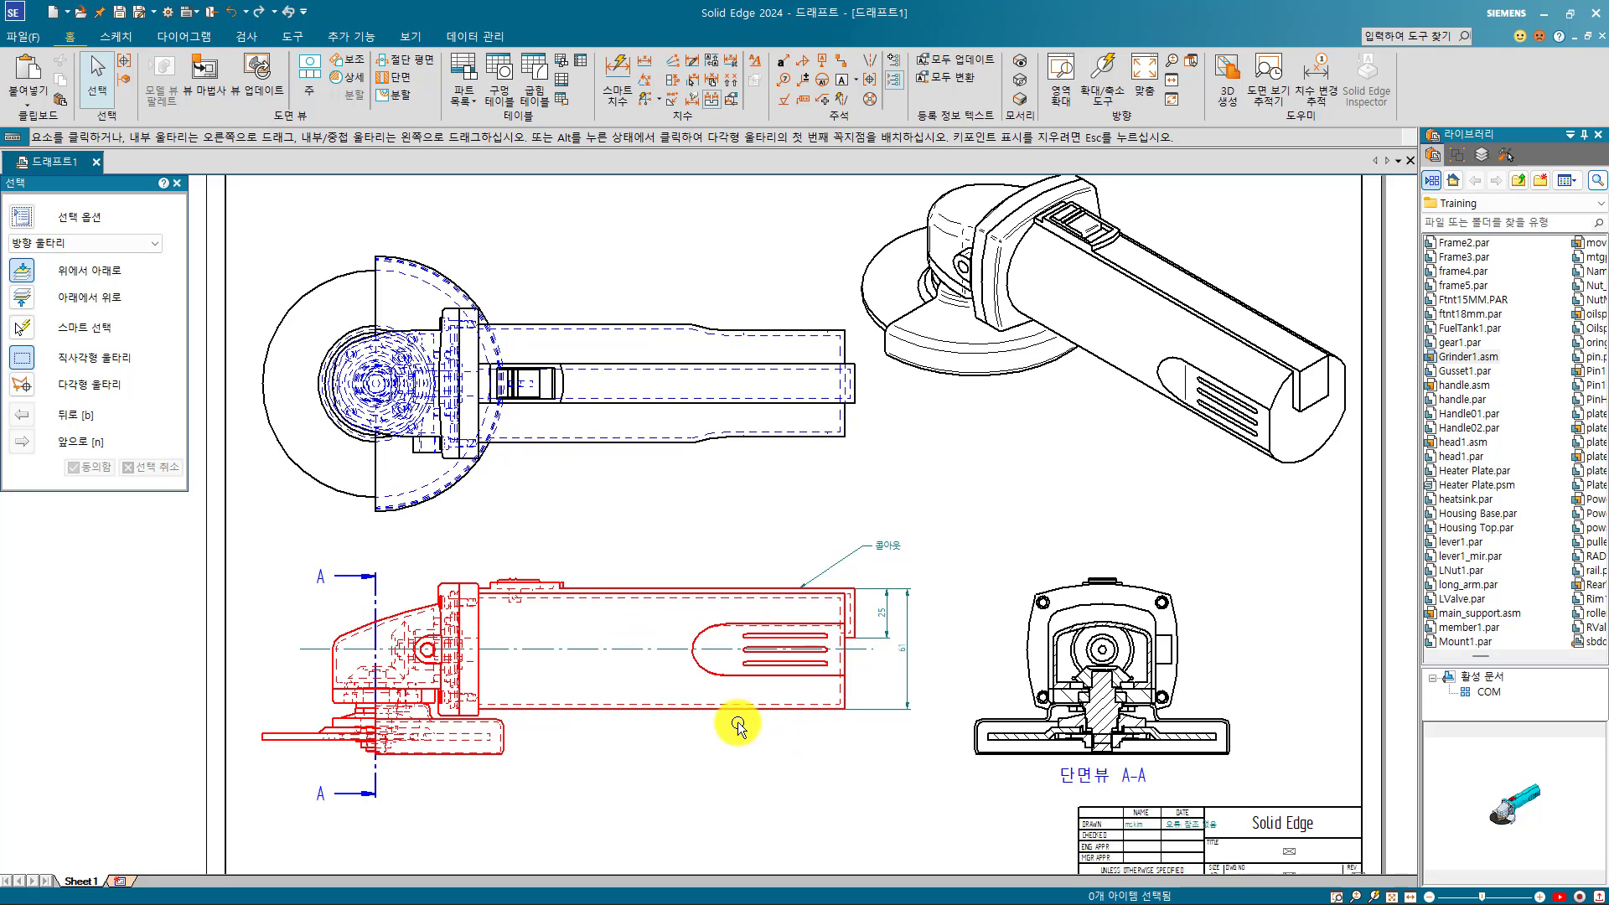
Step: Modify the 보임 line style, setting its color to 녹색
{"action": "left_click", "coordinate": [759, 62]}
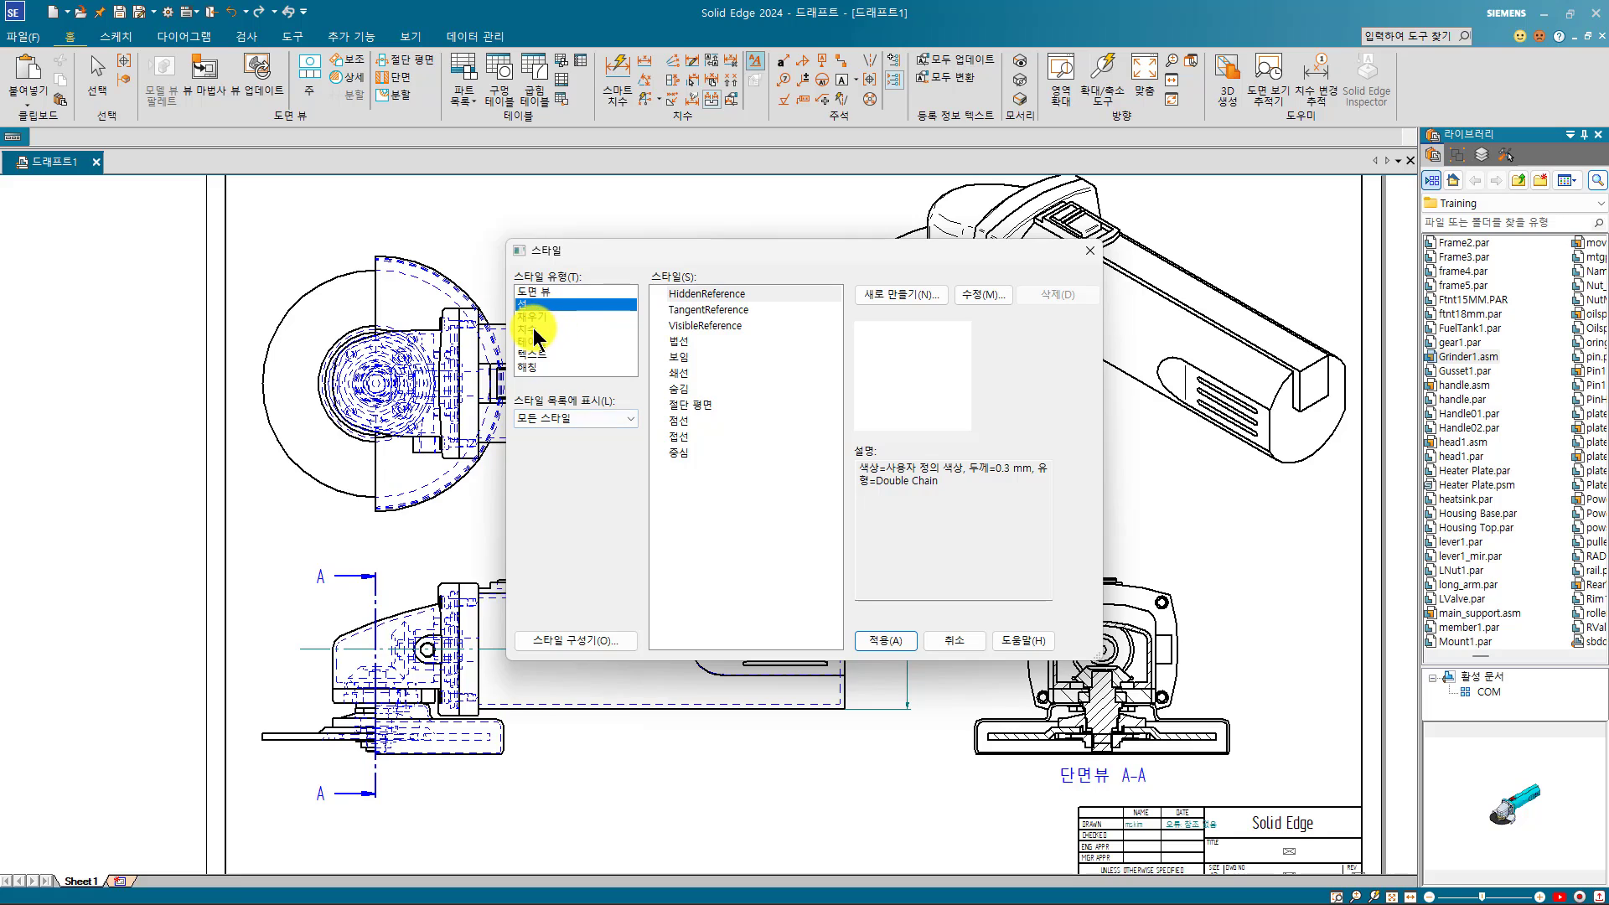
{"action": "left_click", "coordinate": [686, 359]}
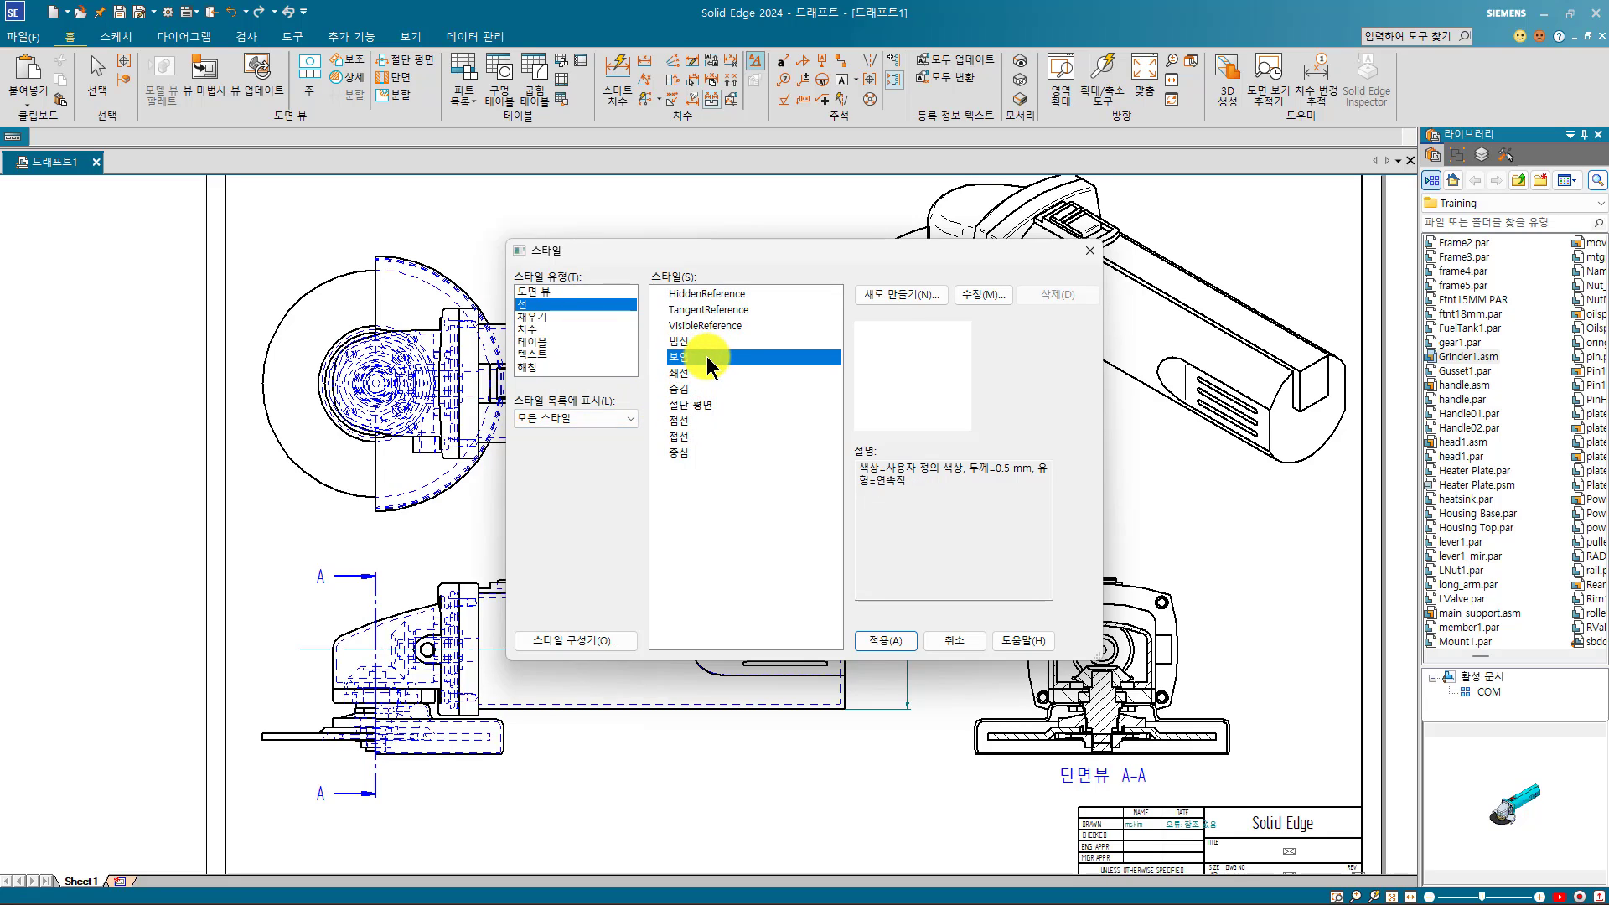
{"action": "left_click", "coordinate": [983, 294]}
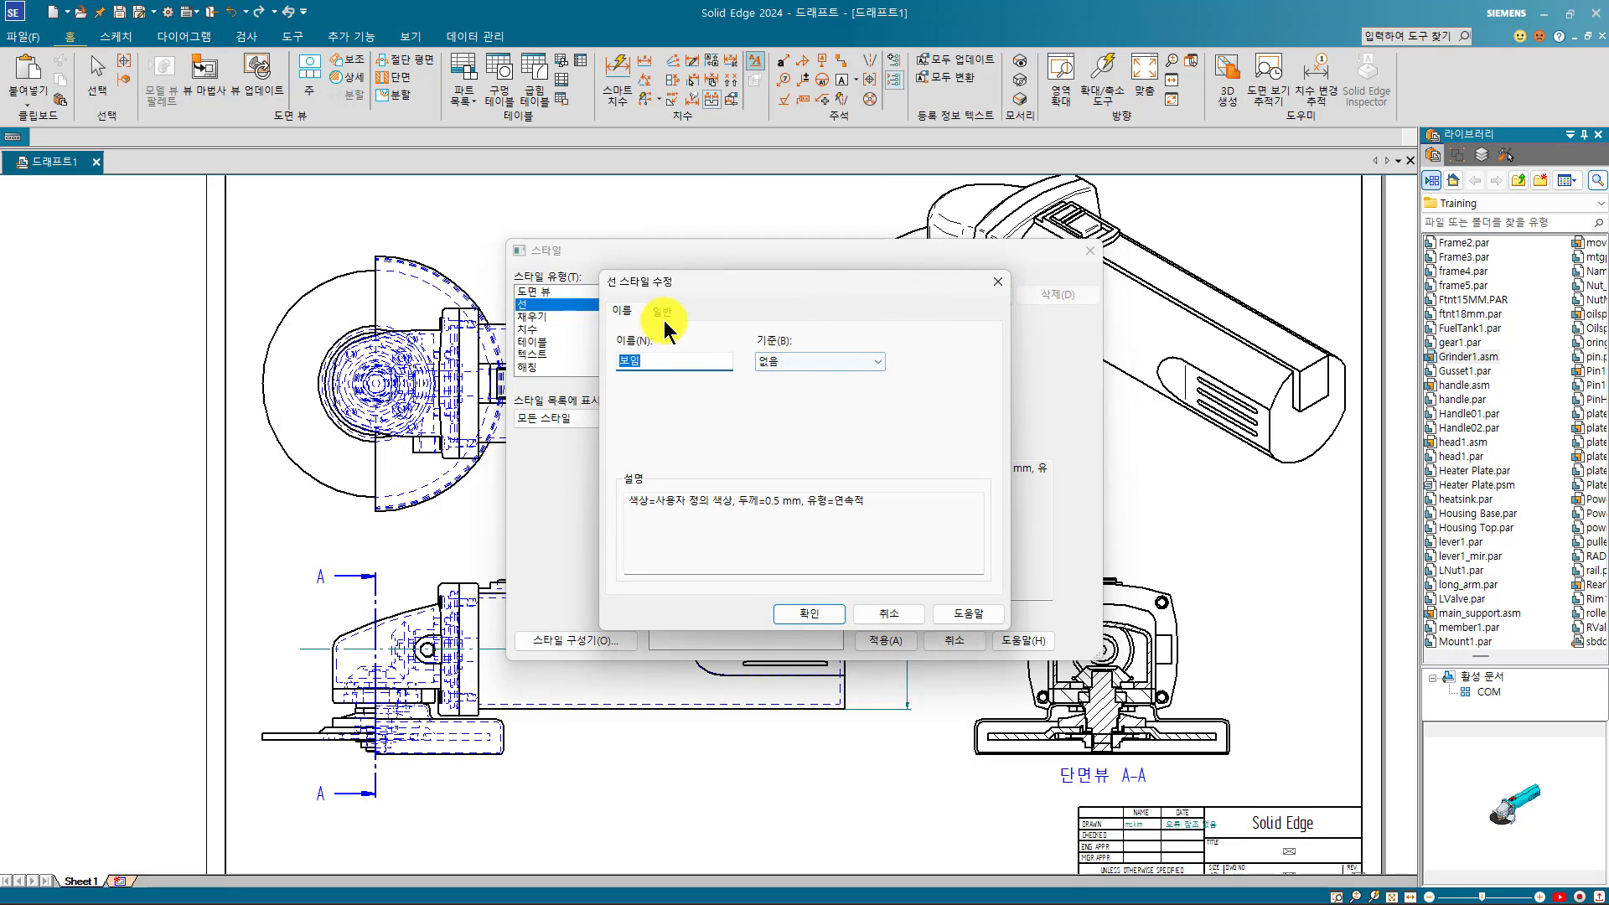
{"action": "left_click", "coordinate": [668, 316]}
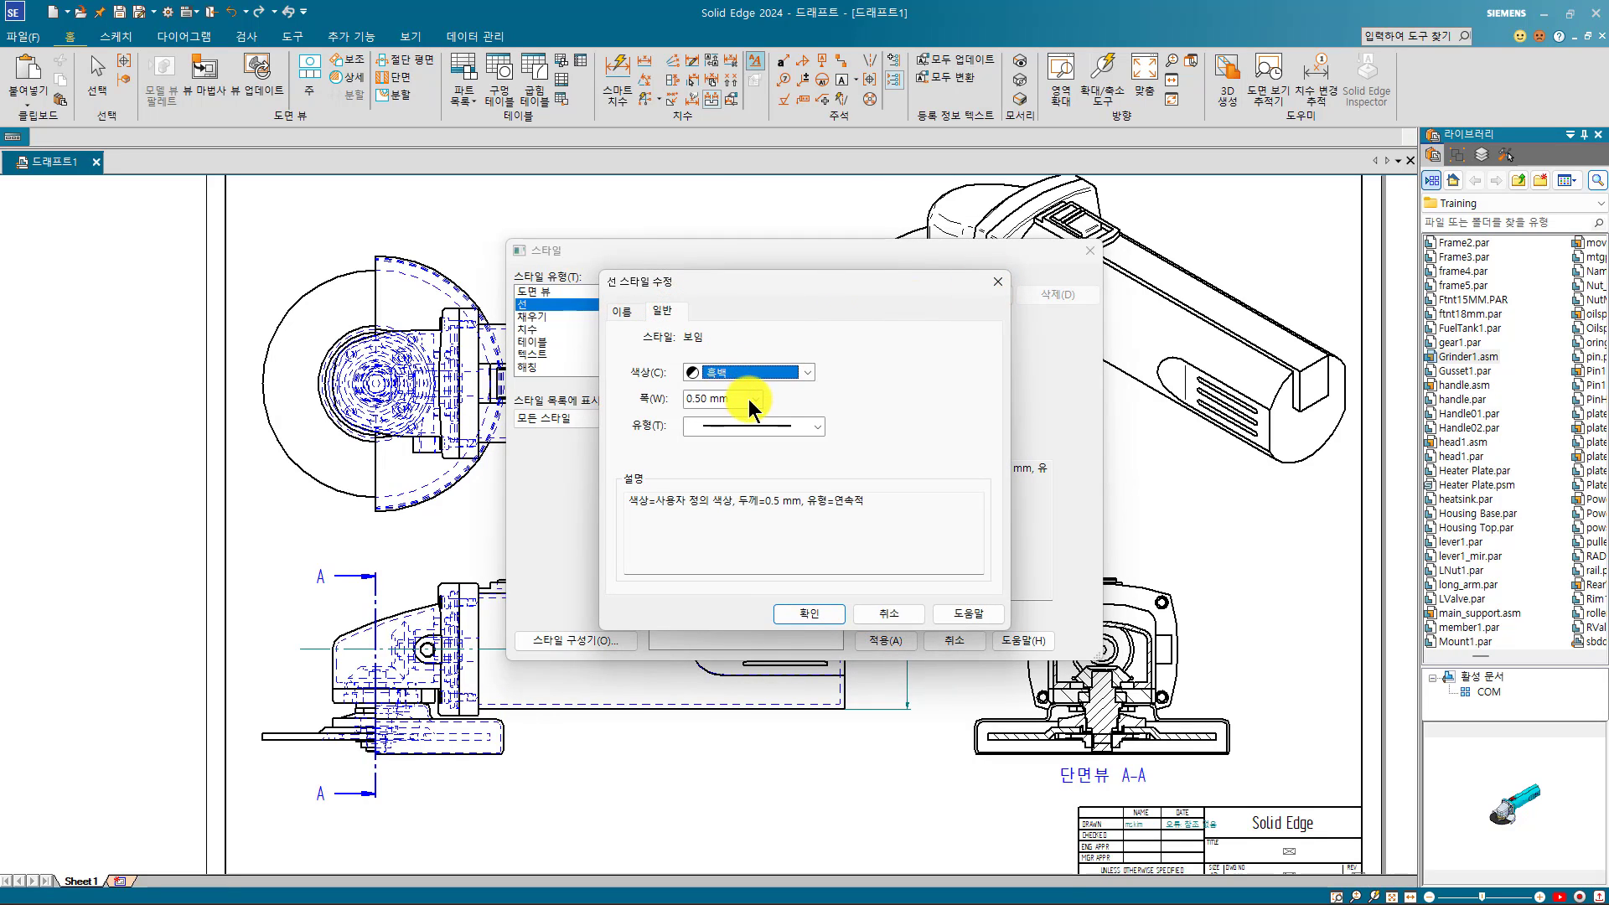
{"action": "left_click", "coordinate": [759, 362]}
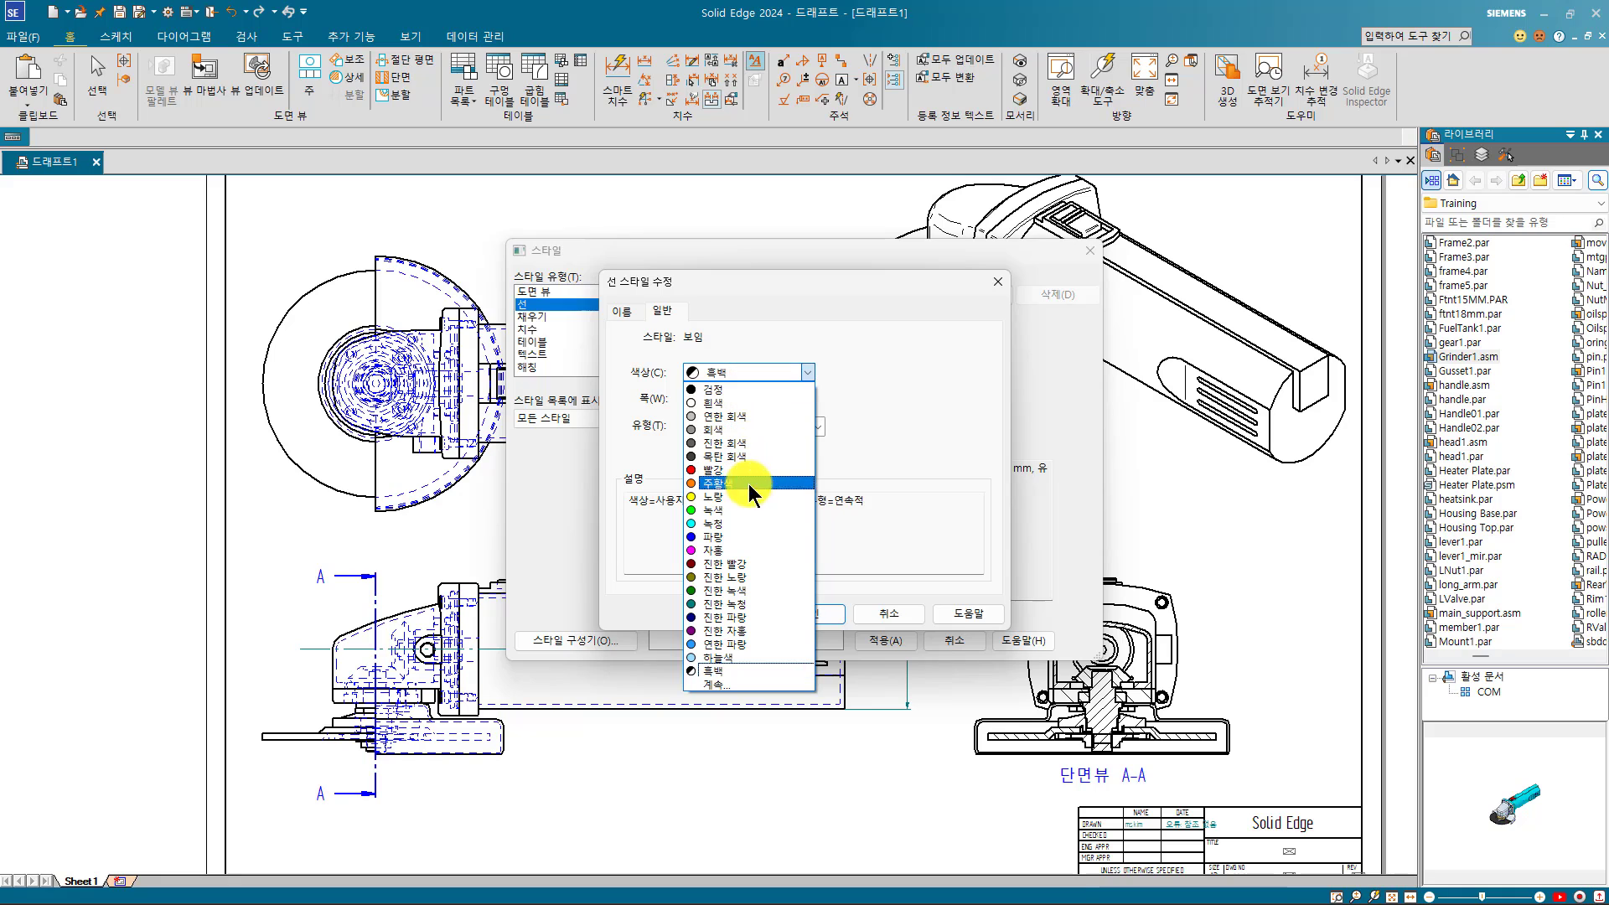
{"action": "left_click", "coordinate": [733, 508]}
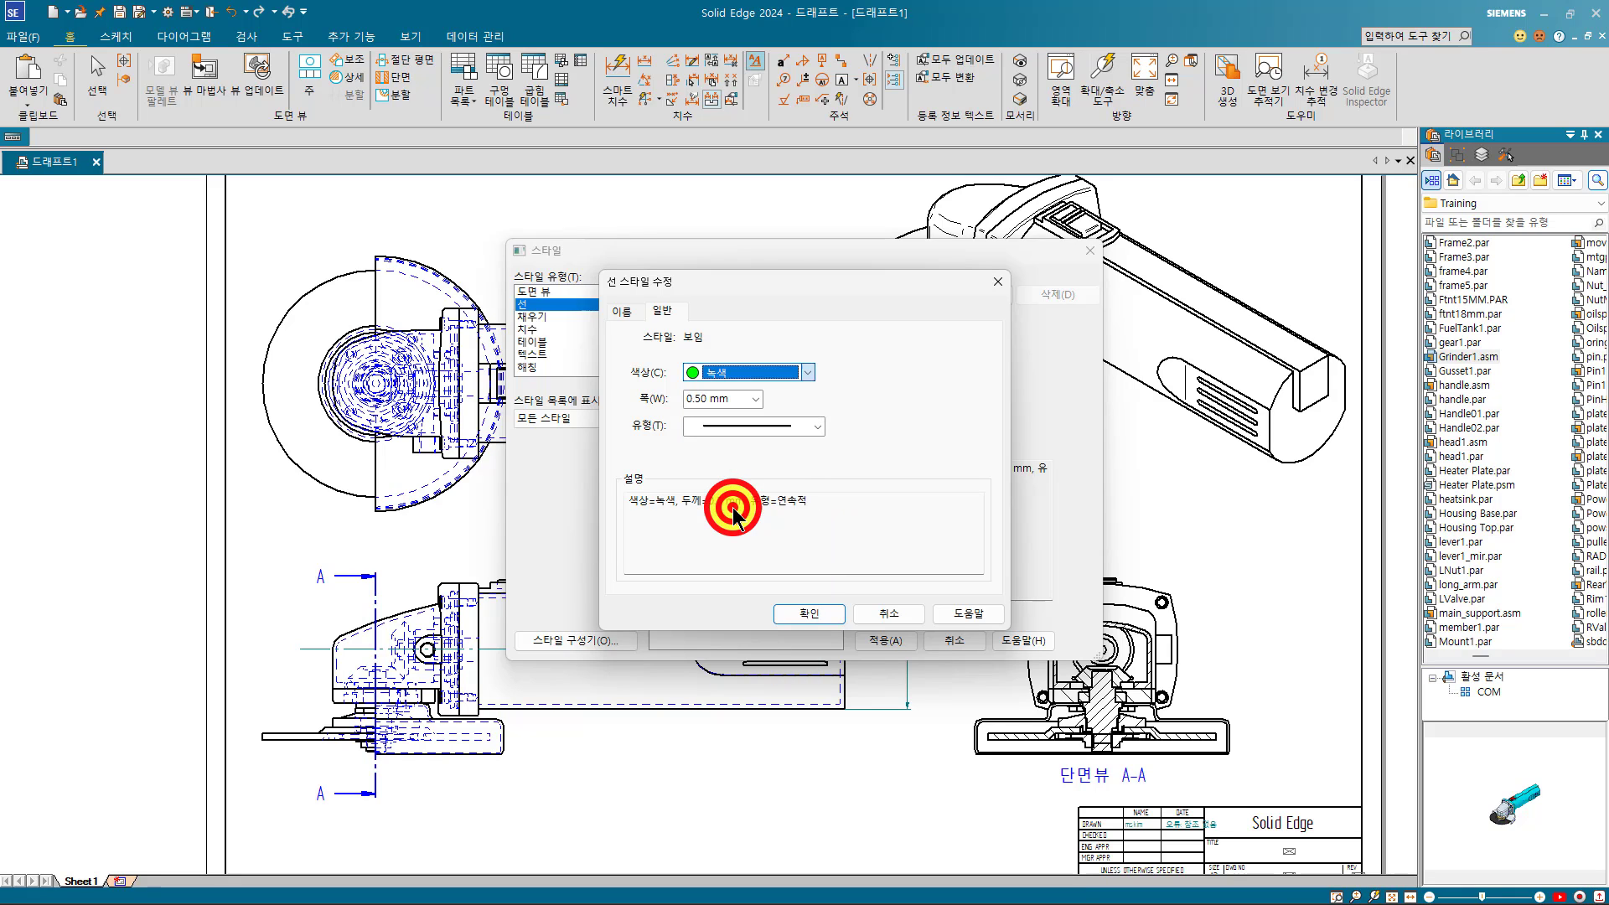
{"action": "left_click", "coordinate": [812, 611]}
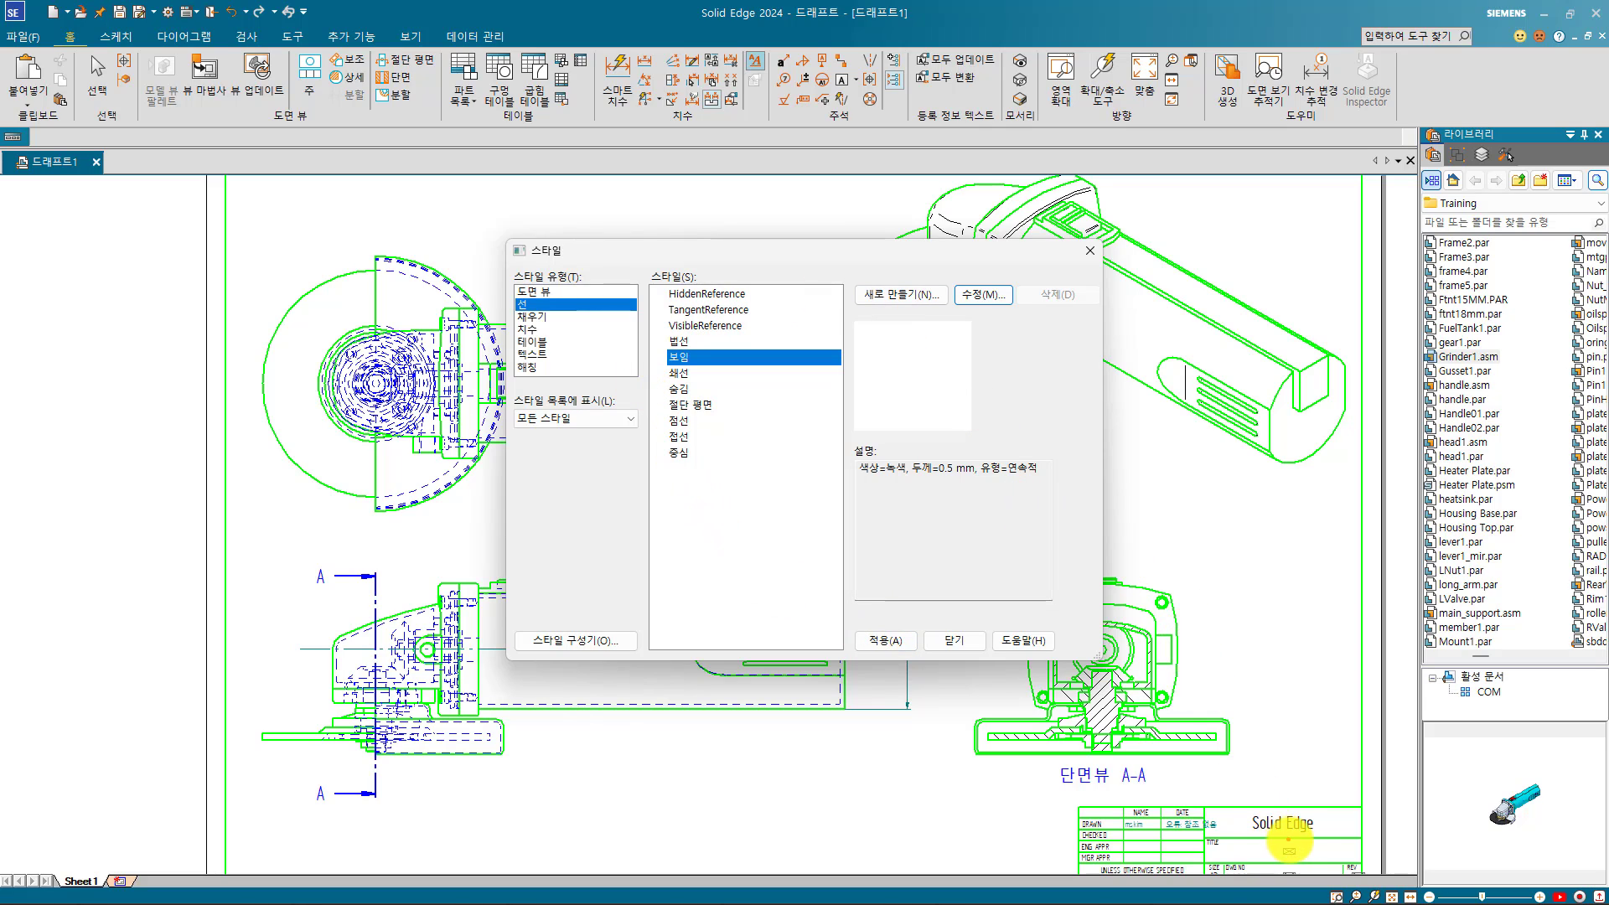
{"action": "left_click", "coordinate": [1292, 843]}
{"action": "mouse_move", "coordinate": [1292, 843]}
{"action": "left_mouse_down"}
{"action": "mouse_move", "coordinate": [1232, 826]}
{"action": "mouse_move", "coordinate": [1279, 817]}
{"action": "left_mouse_up"}
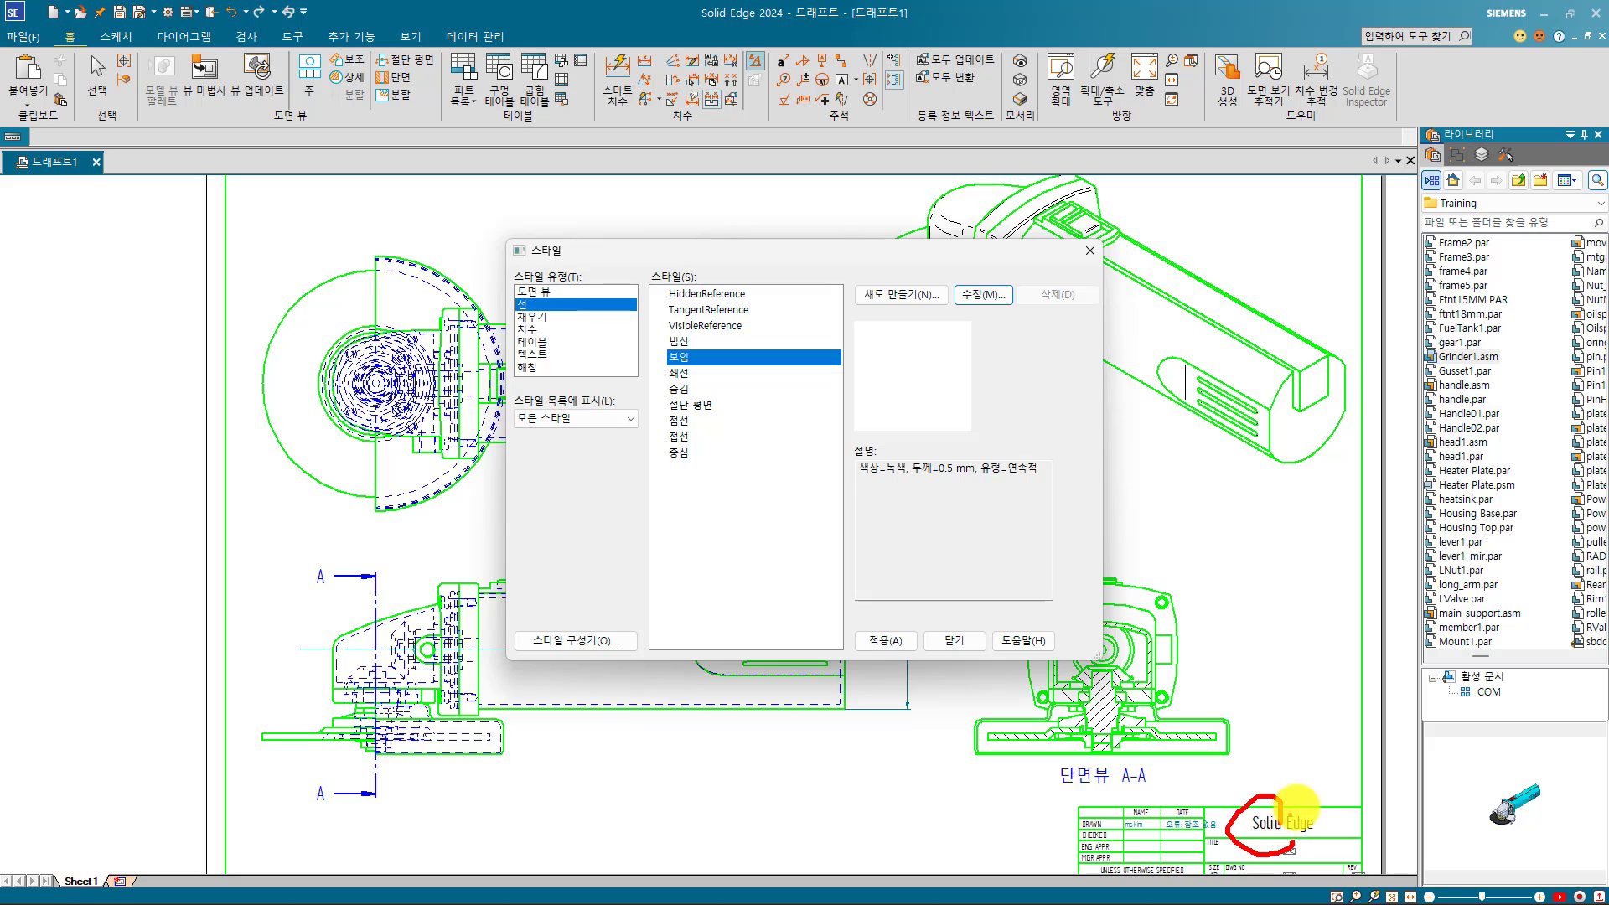
{"action": "left_click_drag", "start_coordinate": [1283, 617], "coordinate": [1350, 642]}
{"action": "left_click_drag", "start_coordinate": [1341, 608], "coordinate": [1351, 644]}
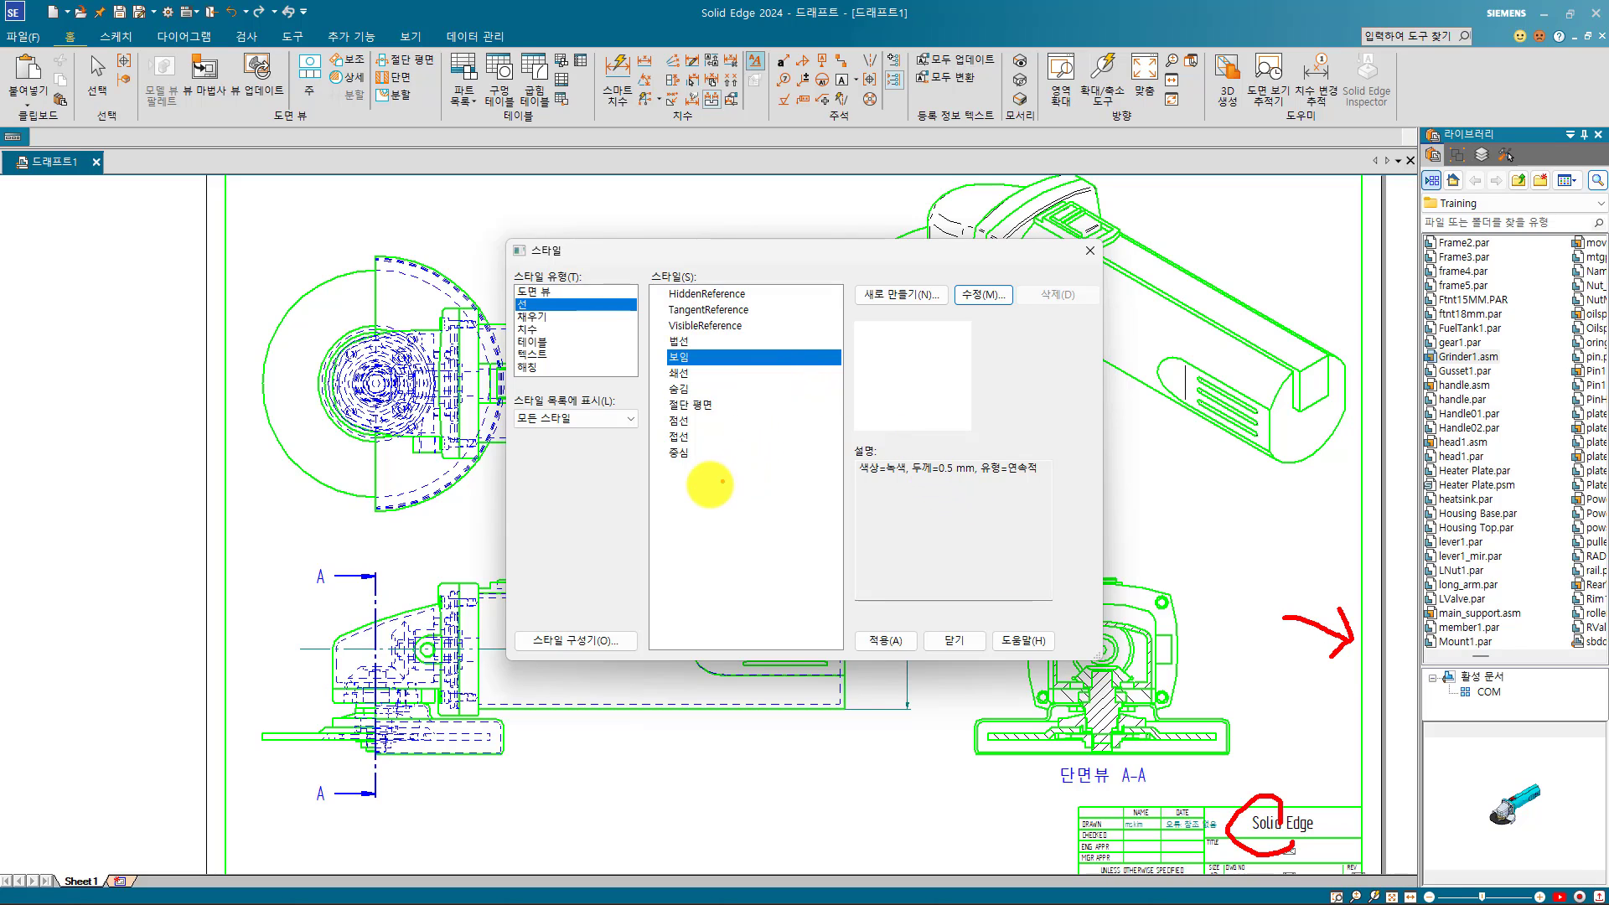
{"action": "left_click", "coordinate": [722, 505]}
{"action": "mouse_move", "coordinate": [722, 505]}
{"action": "left_mouse_down"}
{"action": "mouse_move", "coordinate": [682, 485]}
{"action": "mouse_move", "coordinate": [826, 467]}
{"action": "mouse_move", "coordinate": [765, 513]}
{"action": "mouse_move", "coordinate": [696, 510]}
{"action": "left_mouse_up"}
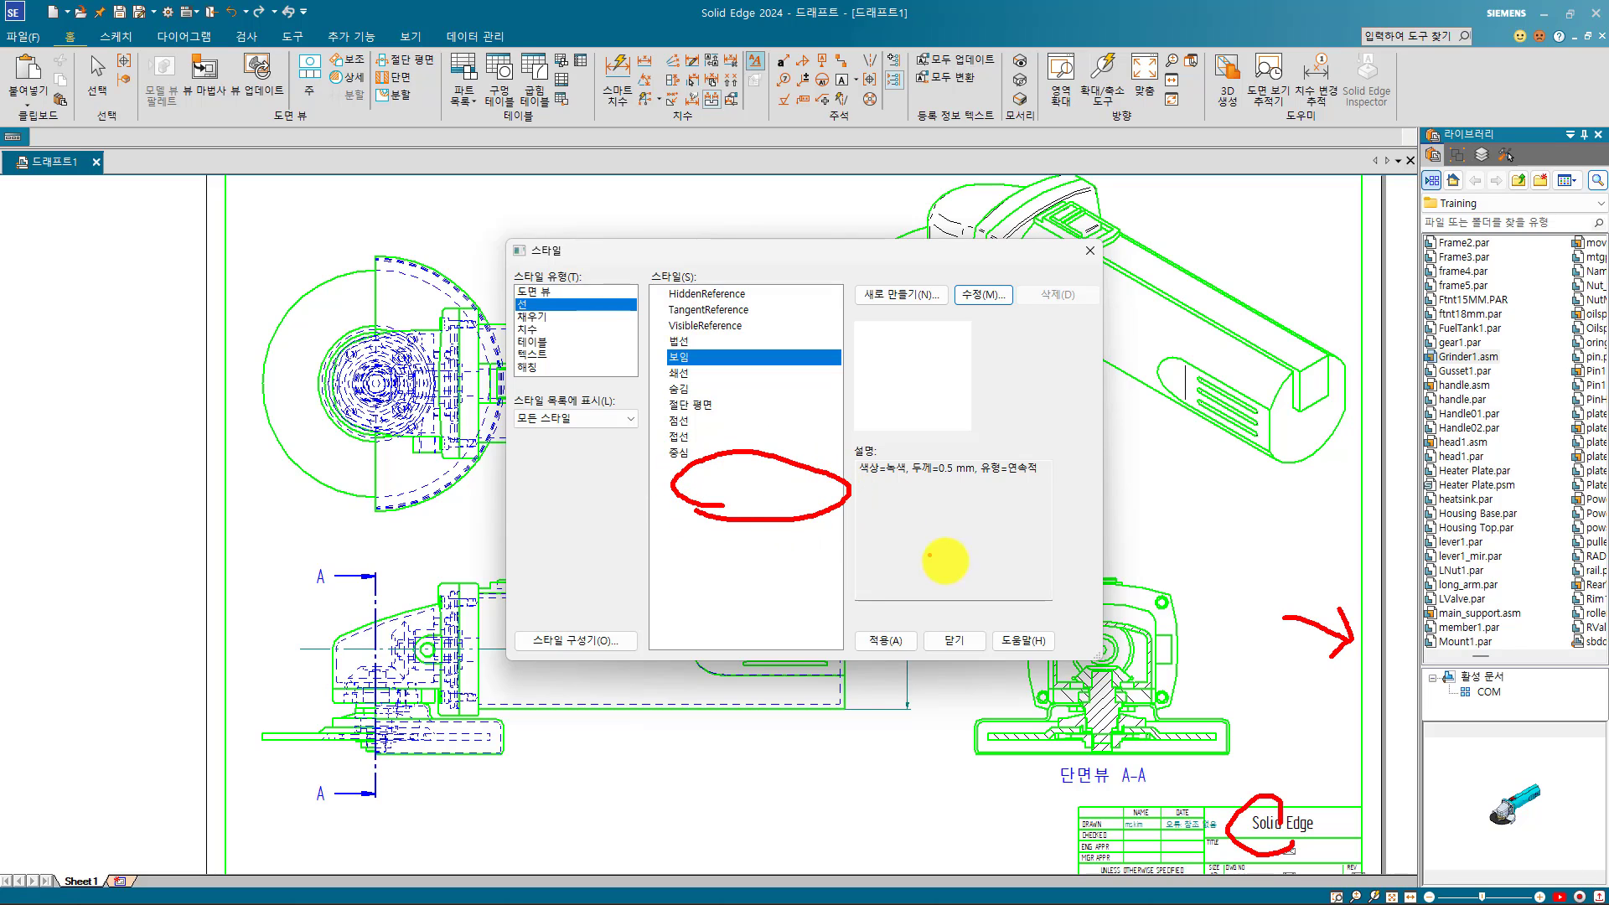
{"action": "left_click", "coordinate": [972, 443]}
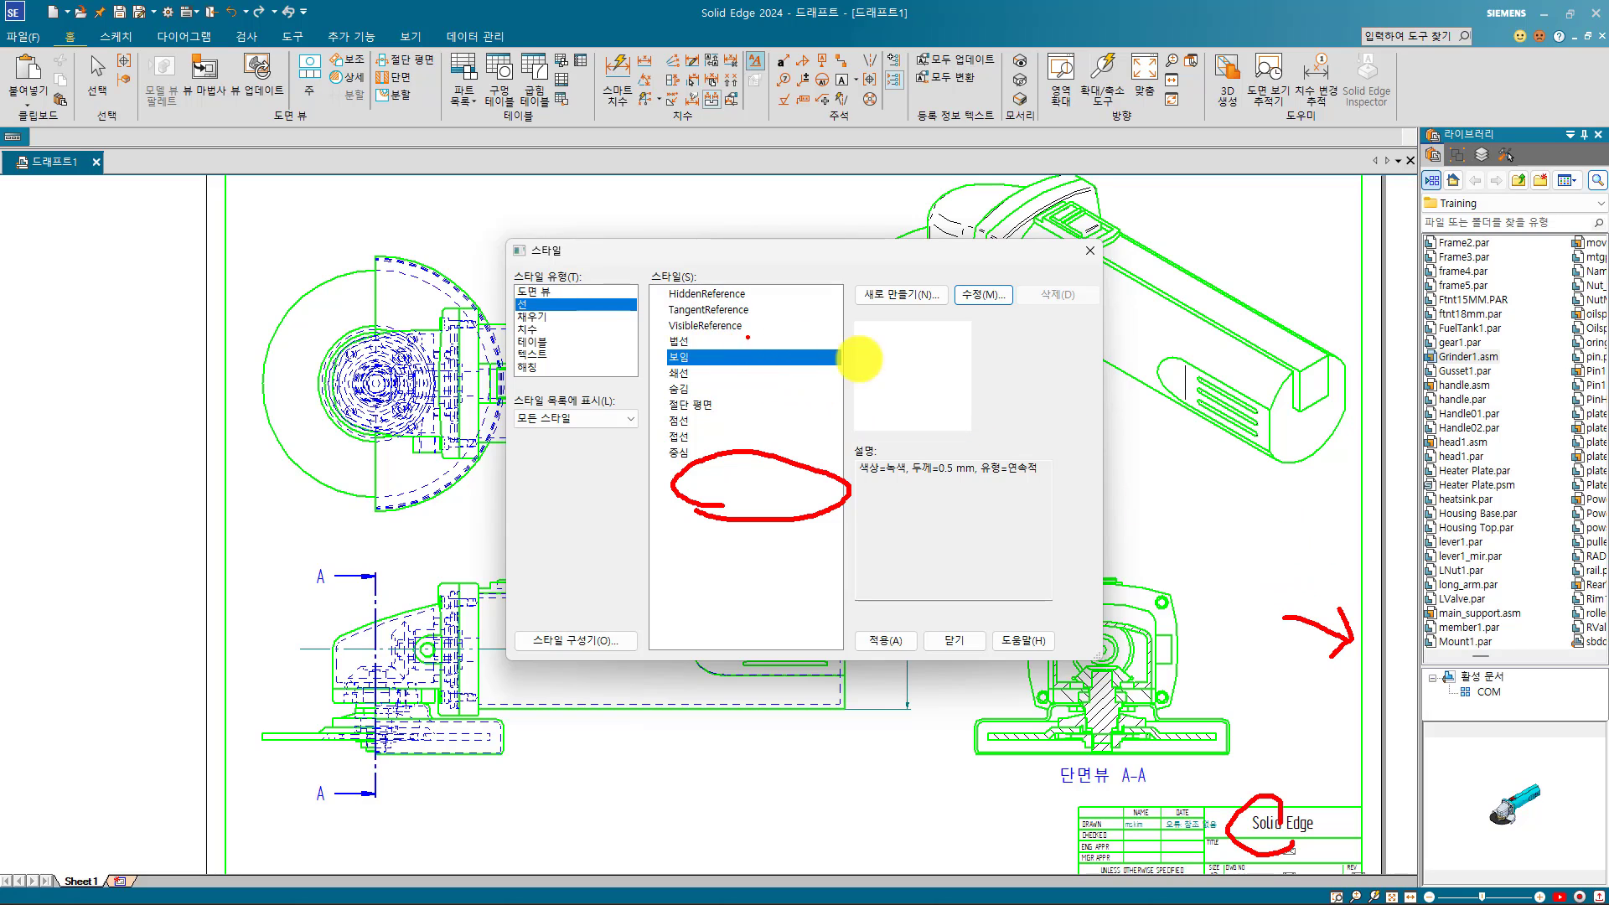
{"action": "mouse_move", "coordinate": [1281, 525]}
{"action": "left_mouse_down"}
{"action": "mouse_move", "coordinate": [1335, 546]}
{"action": "mouse_move", "coordinate": [1309, 575]}
{"action": "left_mouse_up"}
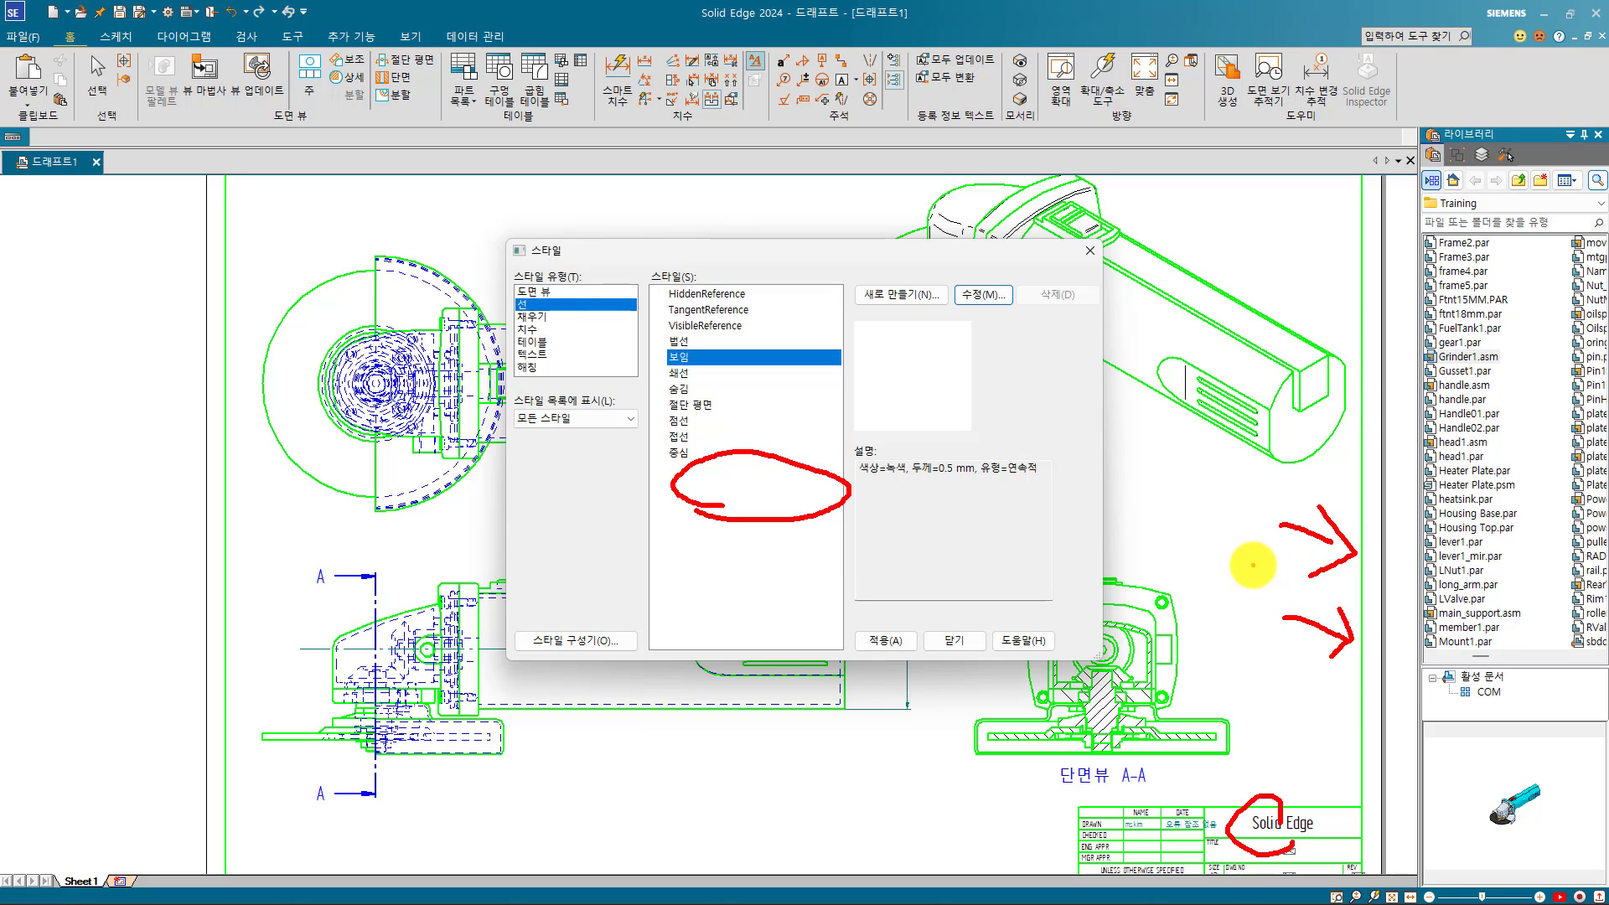
{"action": "key", "text": "Escape"}
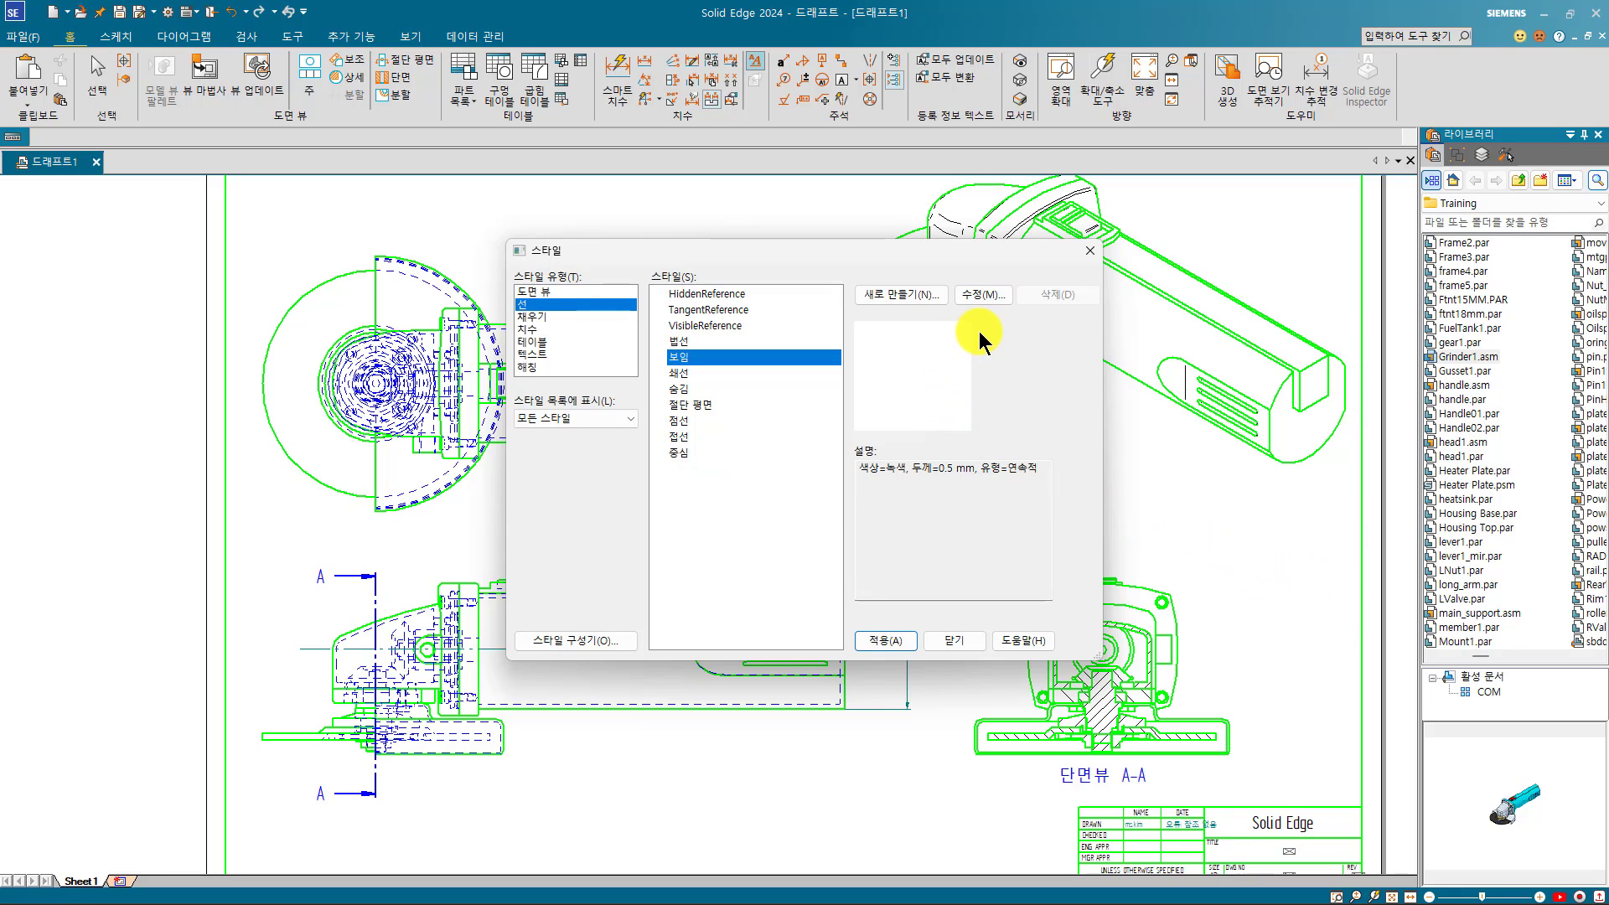
Step: Set the 보임 line style's color back to 흑백 and apply the style
{"action": "left_click", "coordinate": [980, 295]}
{"action": "left_click", "coordinate": [661, 312]}
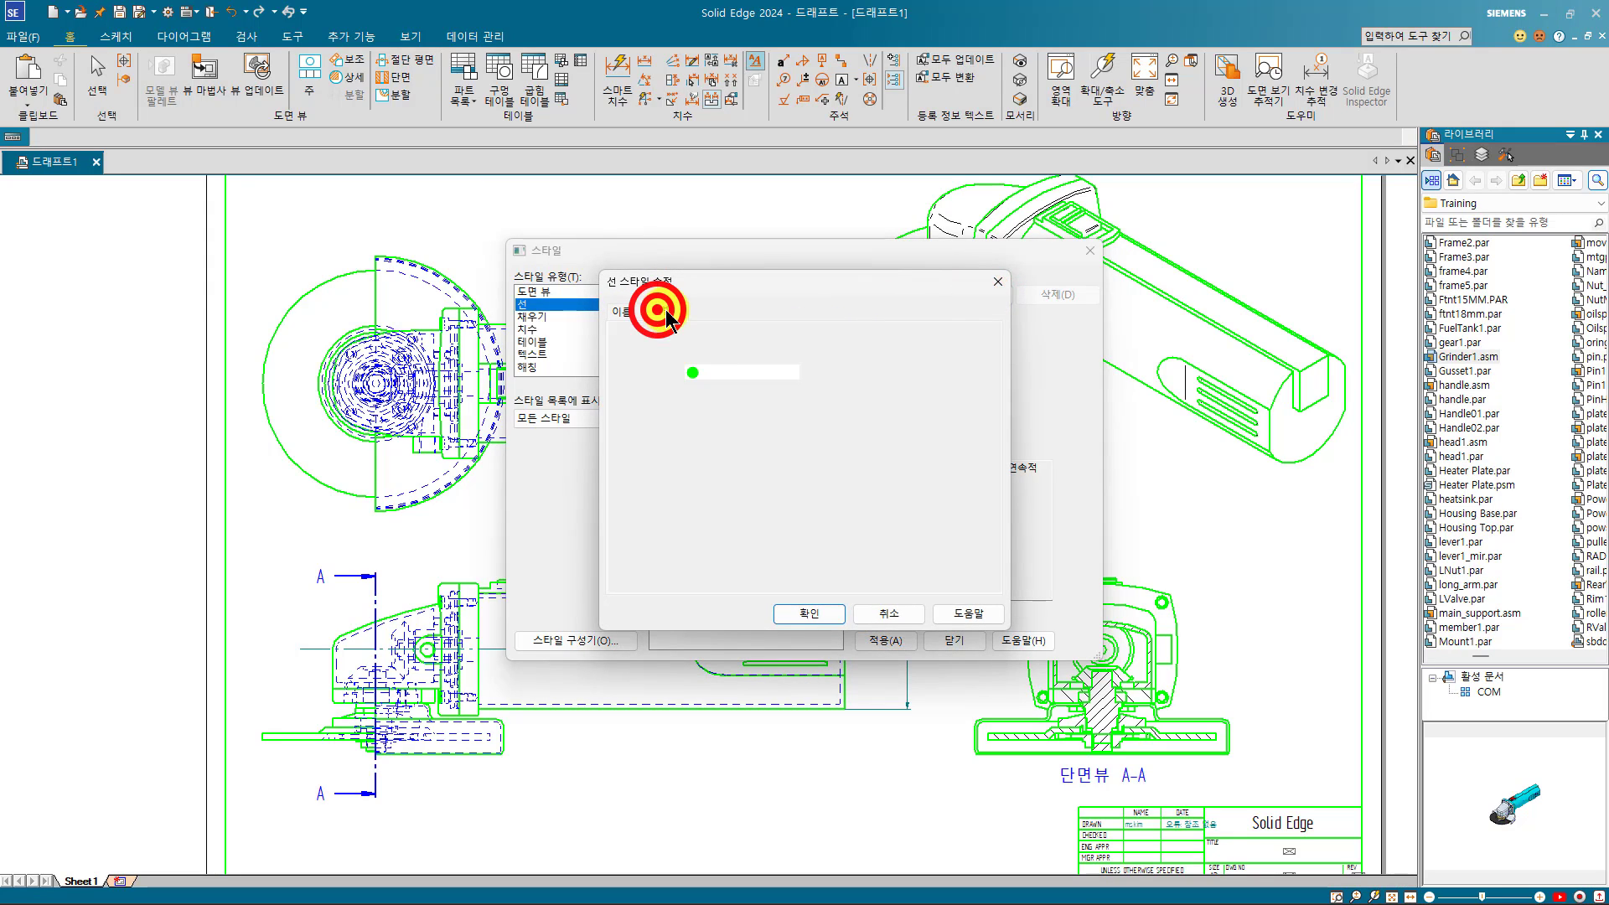
{"action": "left_click", "coordinate": [767, 373]}
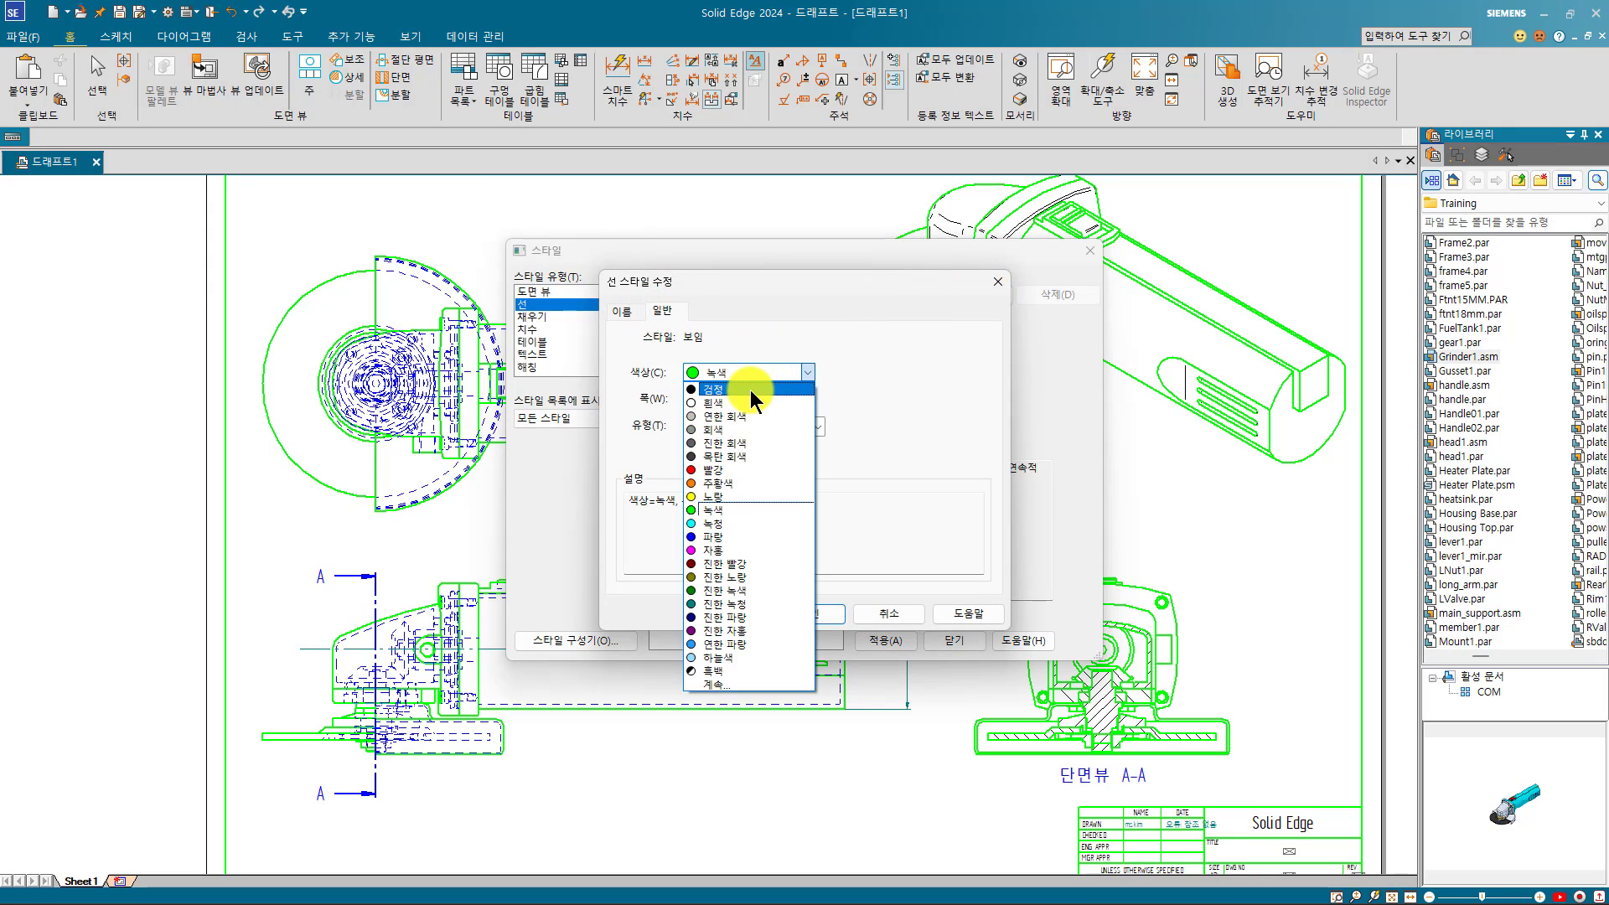
{"action": "left_click", "coordinate": [711, 668]}
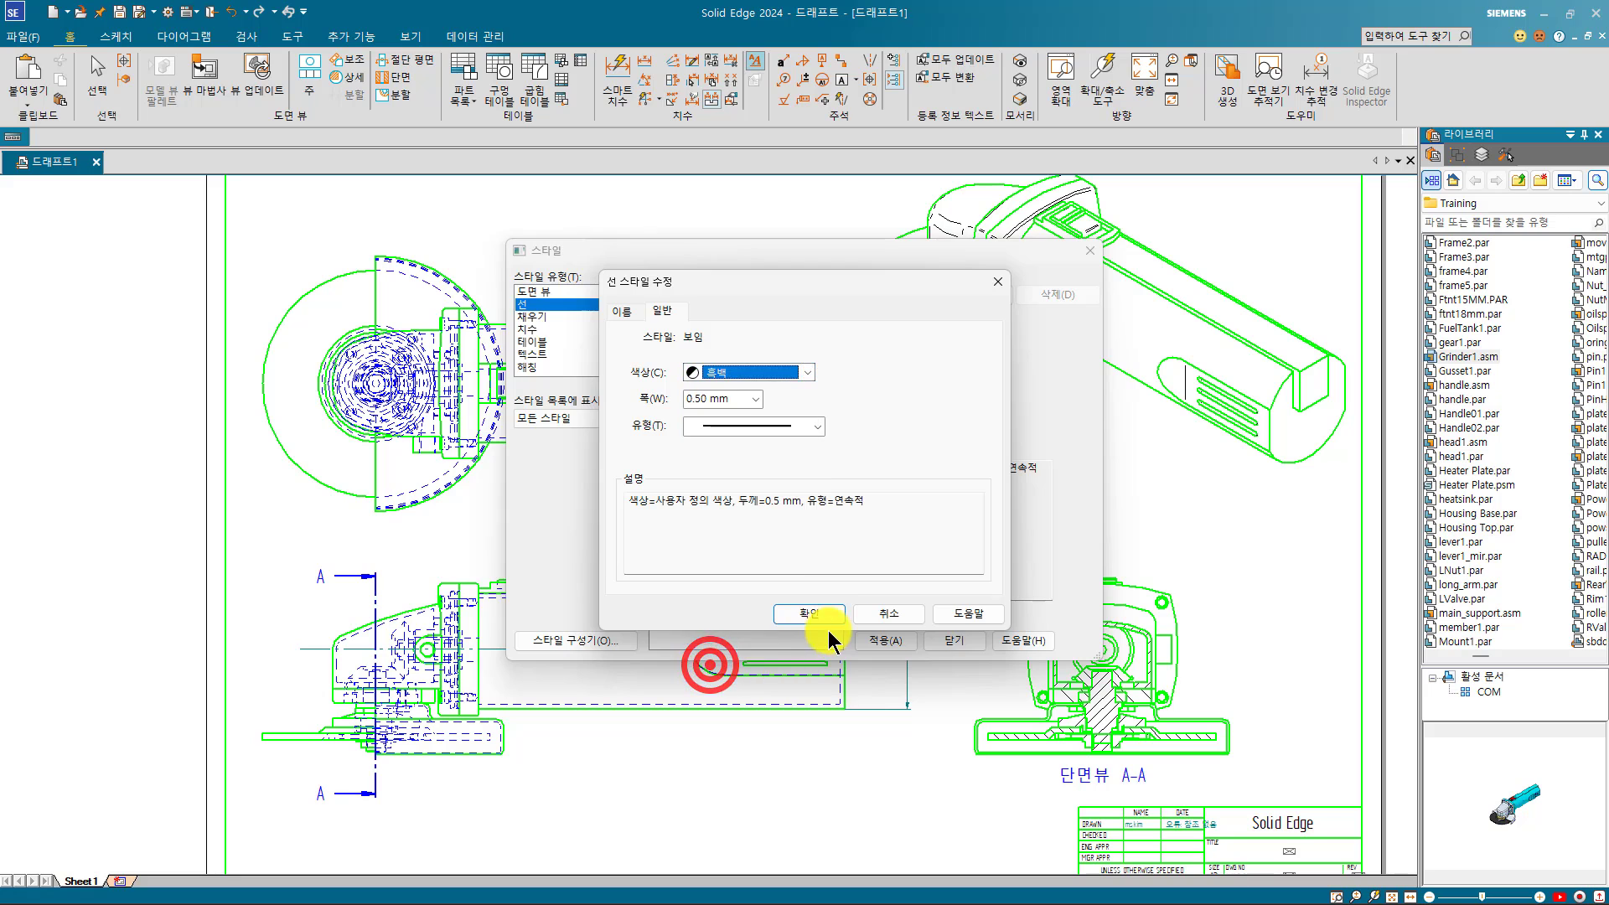
{"action": "left_click", "coordinate": [808, 613]}
{"action": "left_click", "coordinate": [871, 639]}
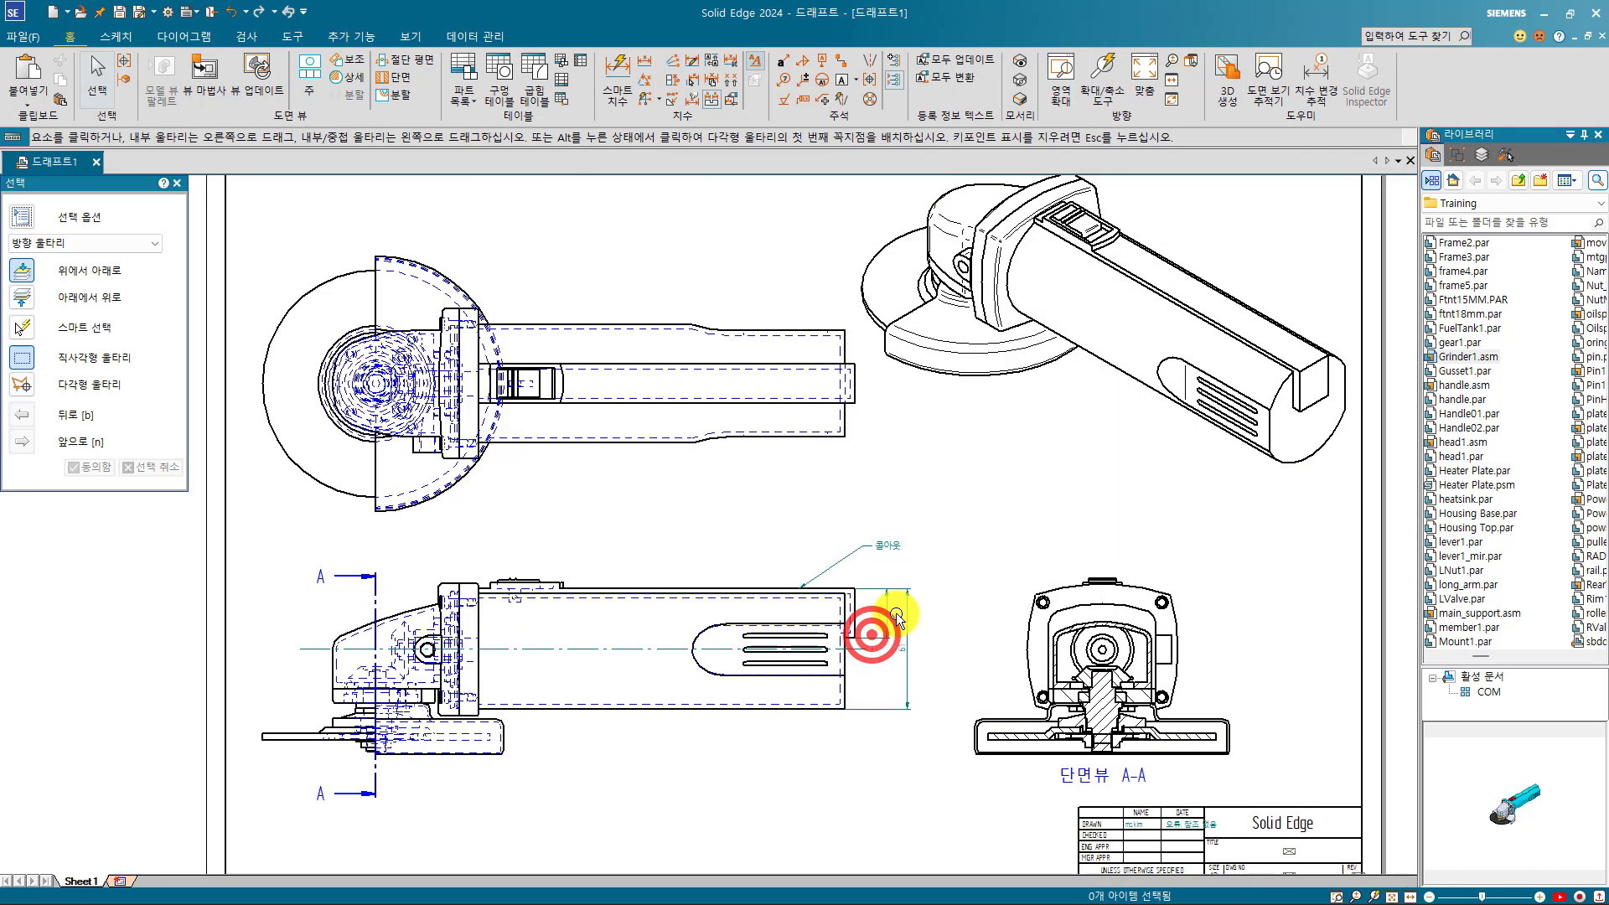
Step: Examine the dimension style choices for the callout above the front view, leaving its style as it is
{"action": "left_click", "coordinate": [954, 481]}
{"action": "left_click", "coordinate": [928, 556]}
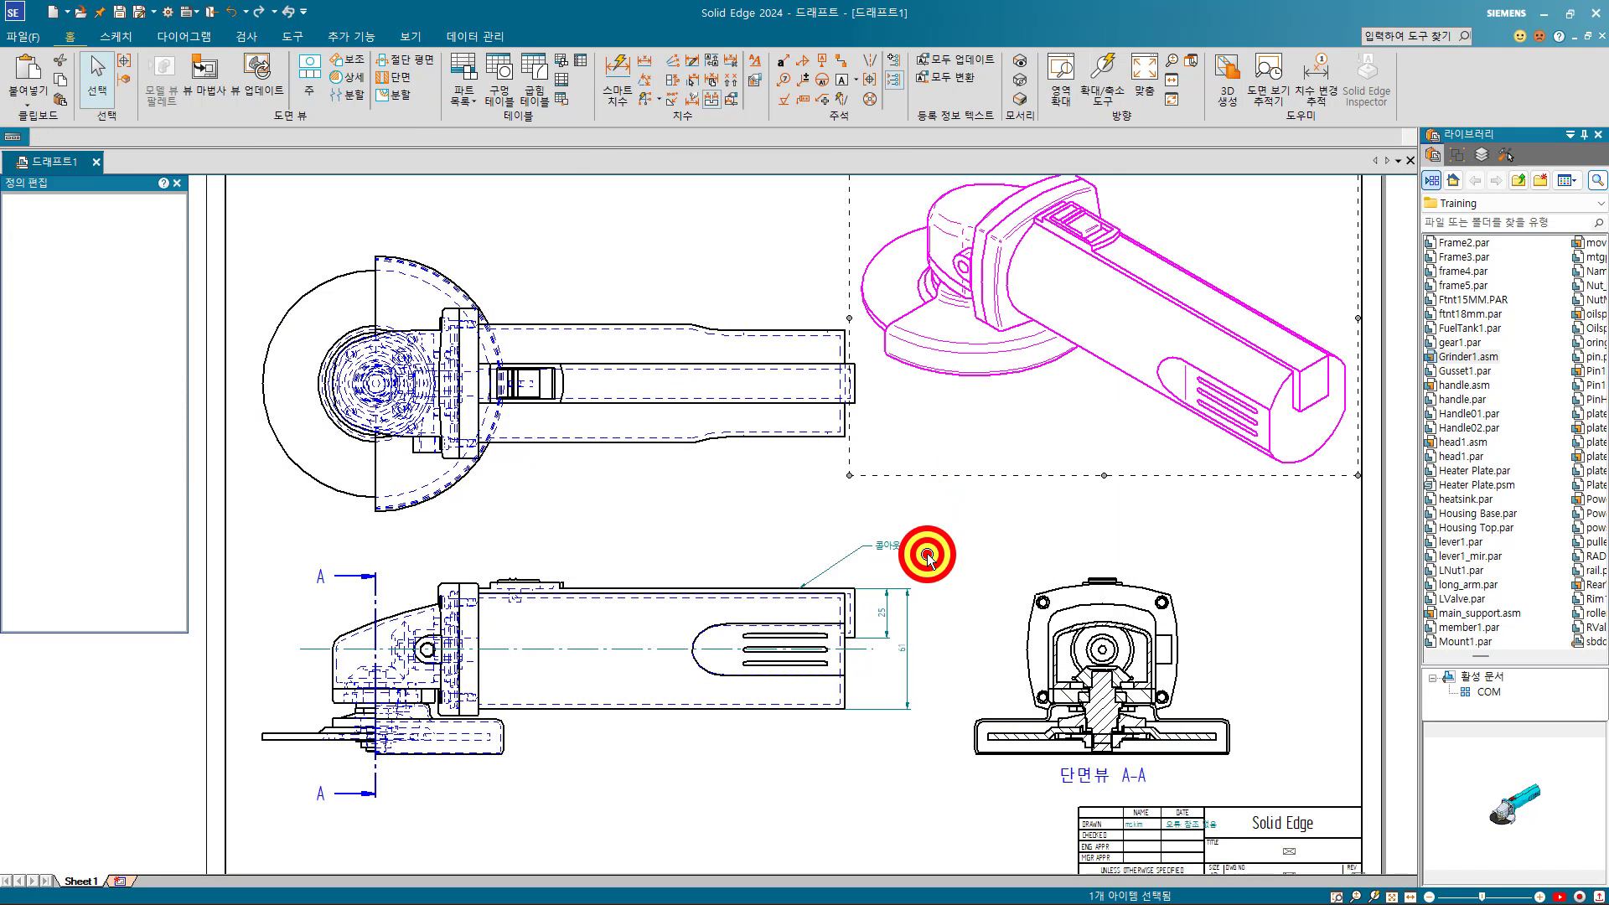
{"action": "left_click", "coordinate": [876, 551]}
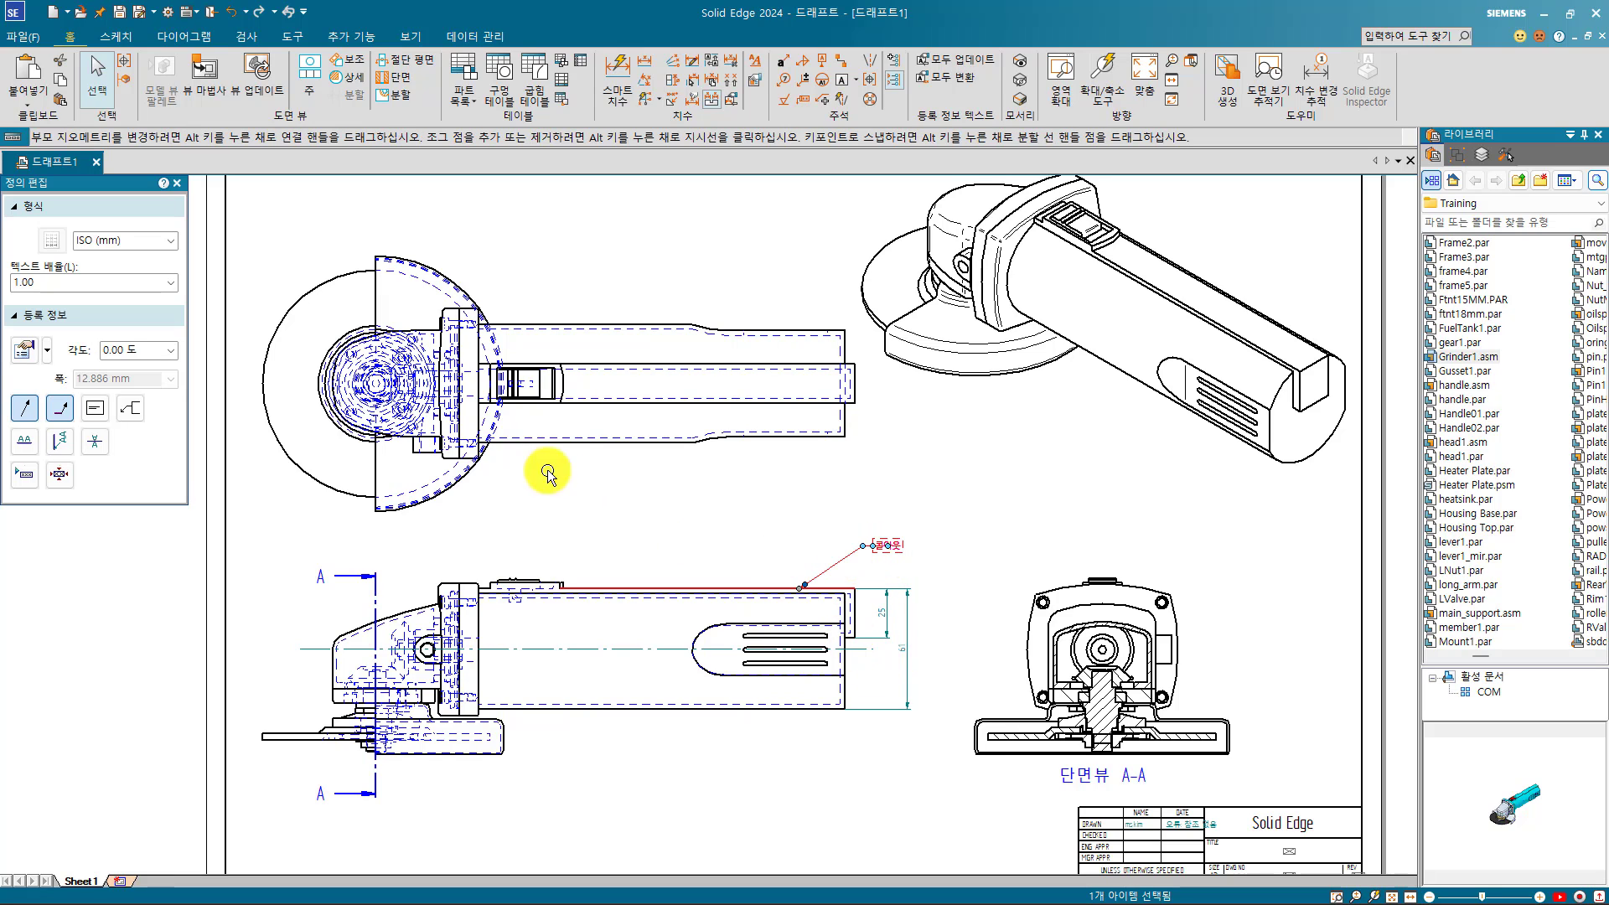
{"action": "left_click", "coordinate": [170, 240]}
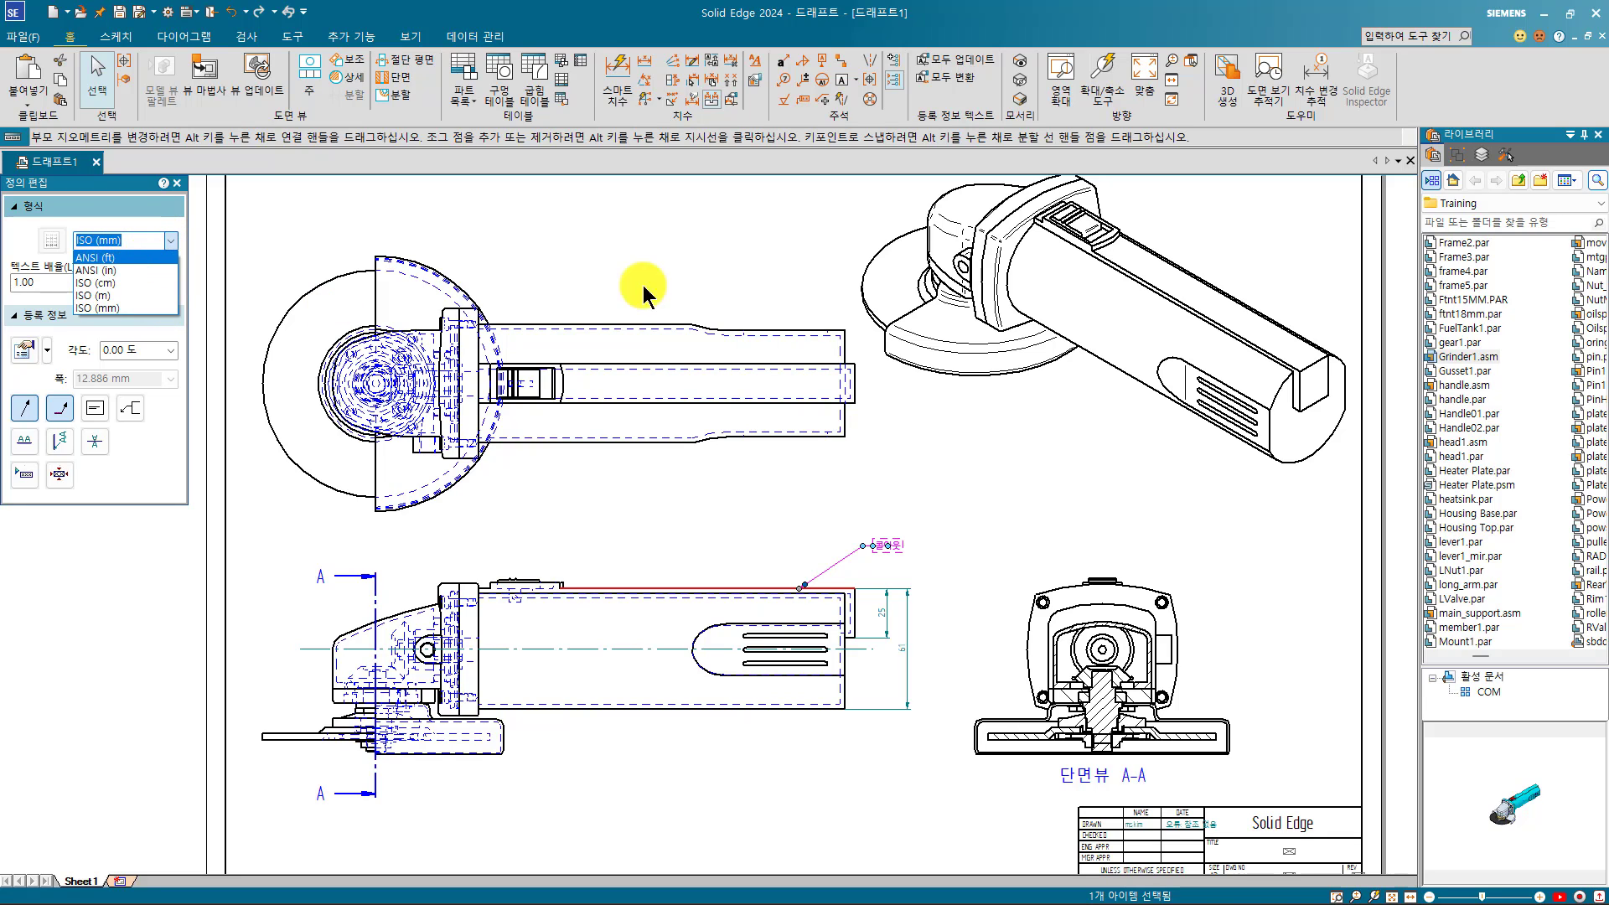
{"action": "left_click", "coordinate": [761, 237]}
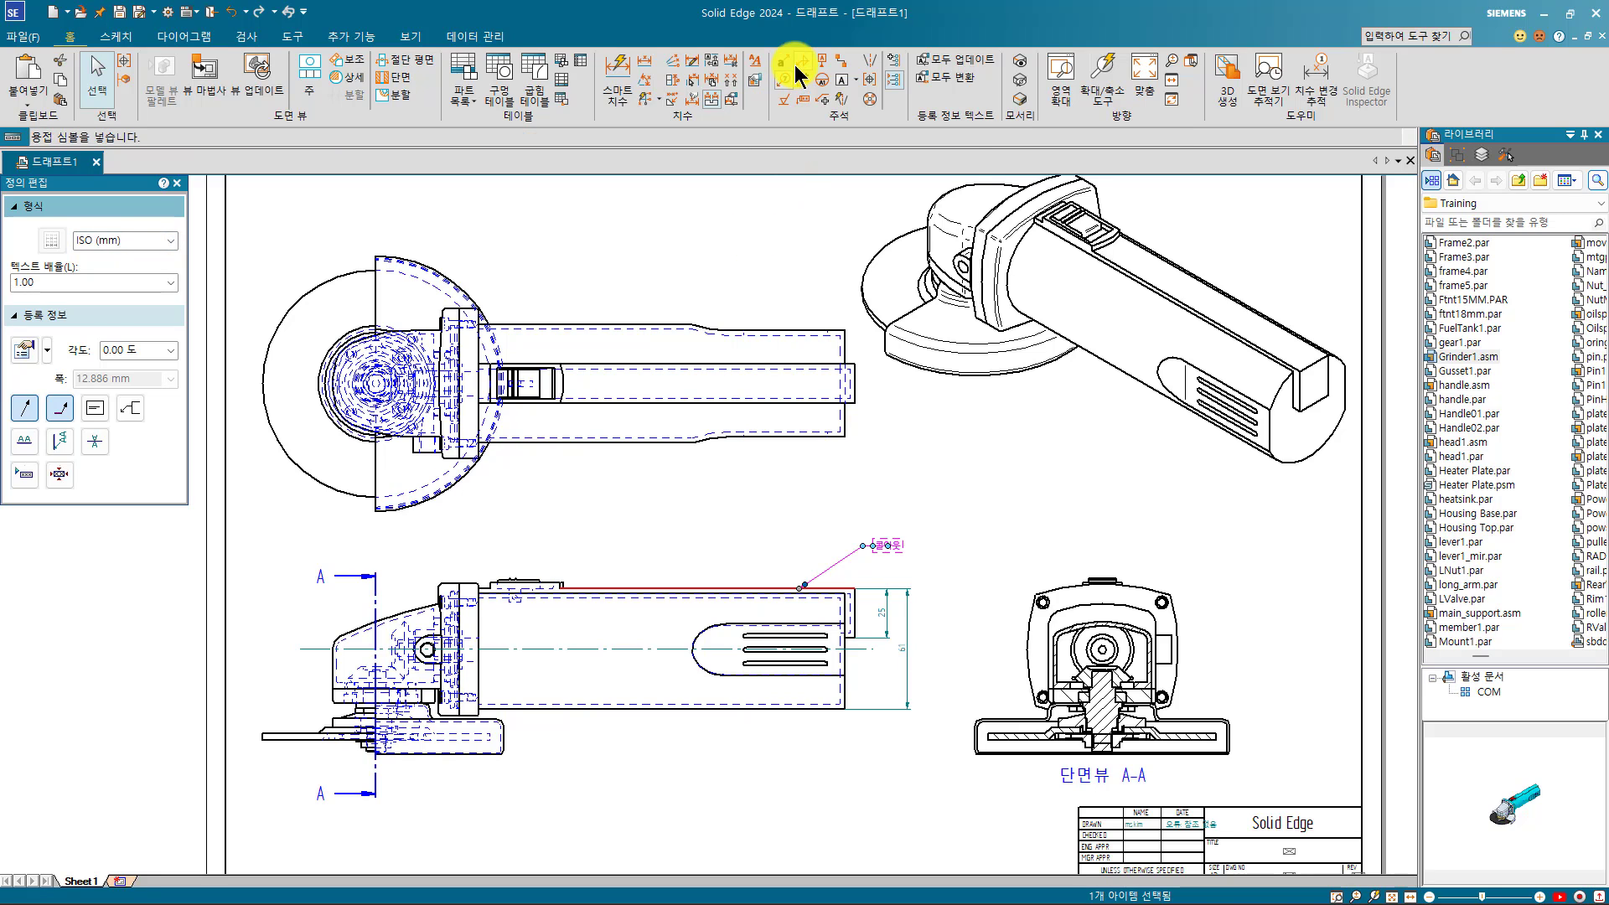
Step: Modify the ISO (mm) dimension style, setting the driven dimension (구동되는 치수) color to 빨강
{"action": "left_click", "coordinate": [758, 67]}
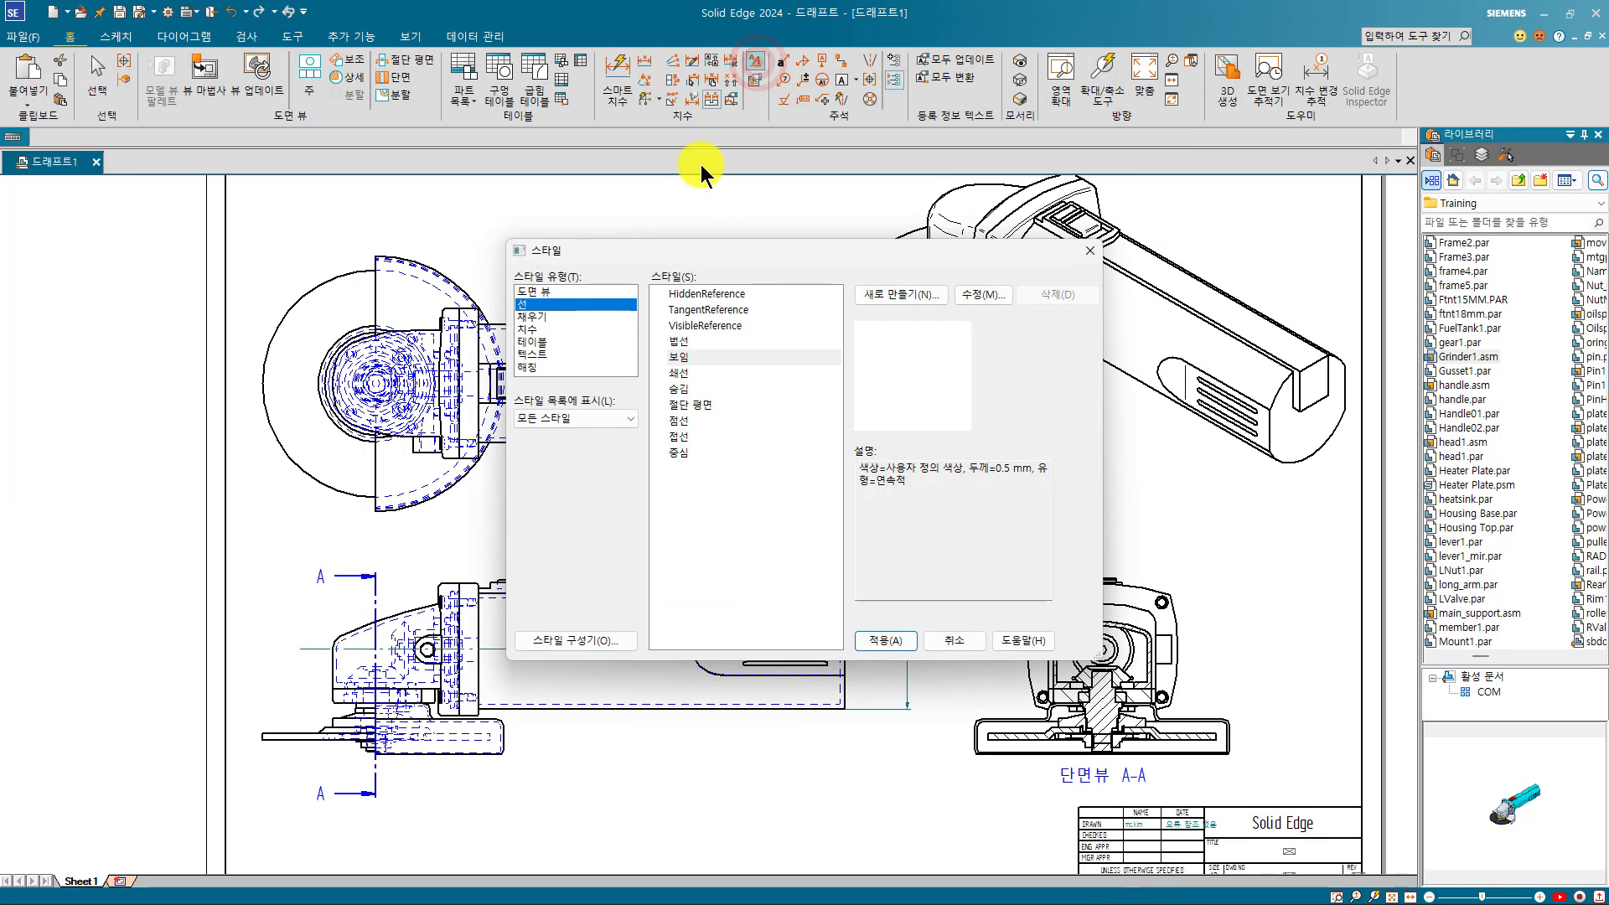
{"action": "left_click", "coordinate": [535, 328]}
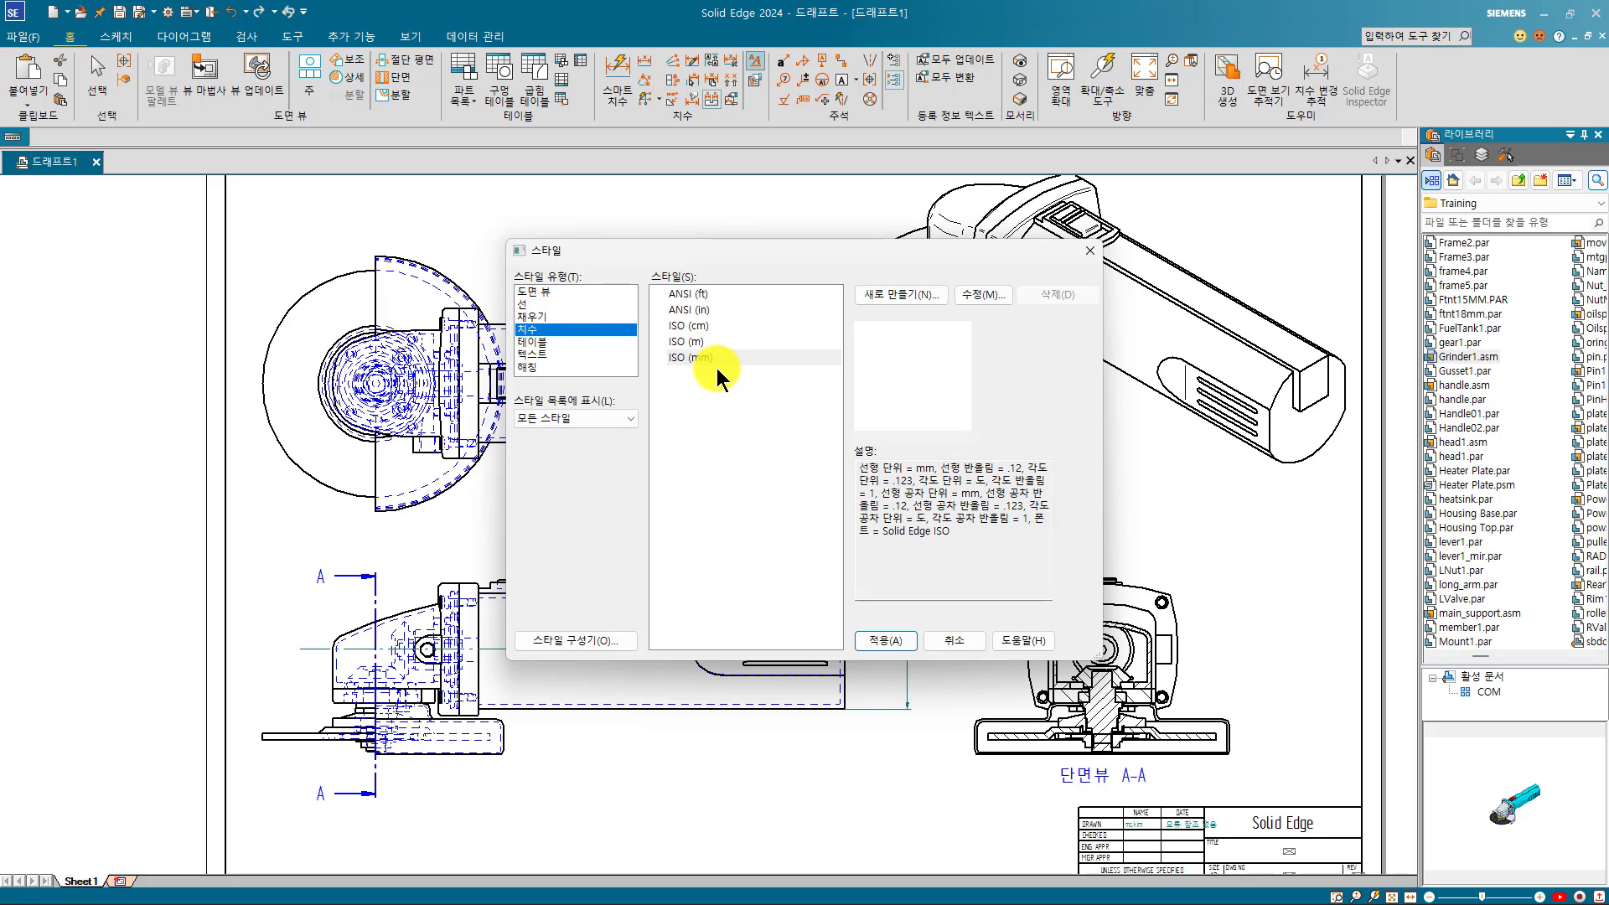
{"action": "left_click", "coordinate": [976, 295]}
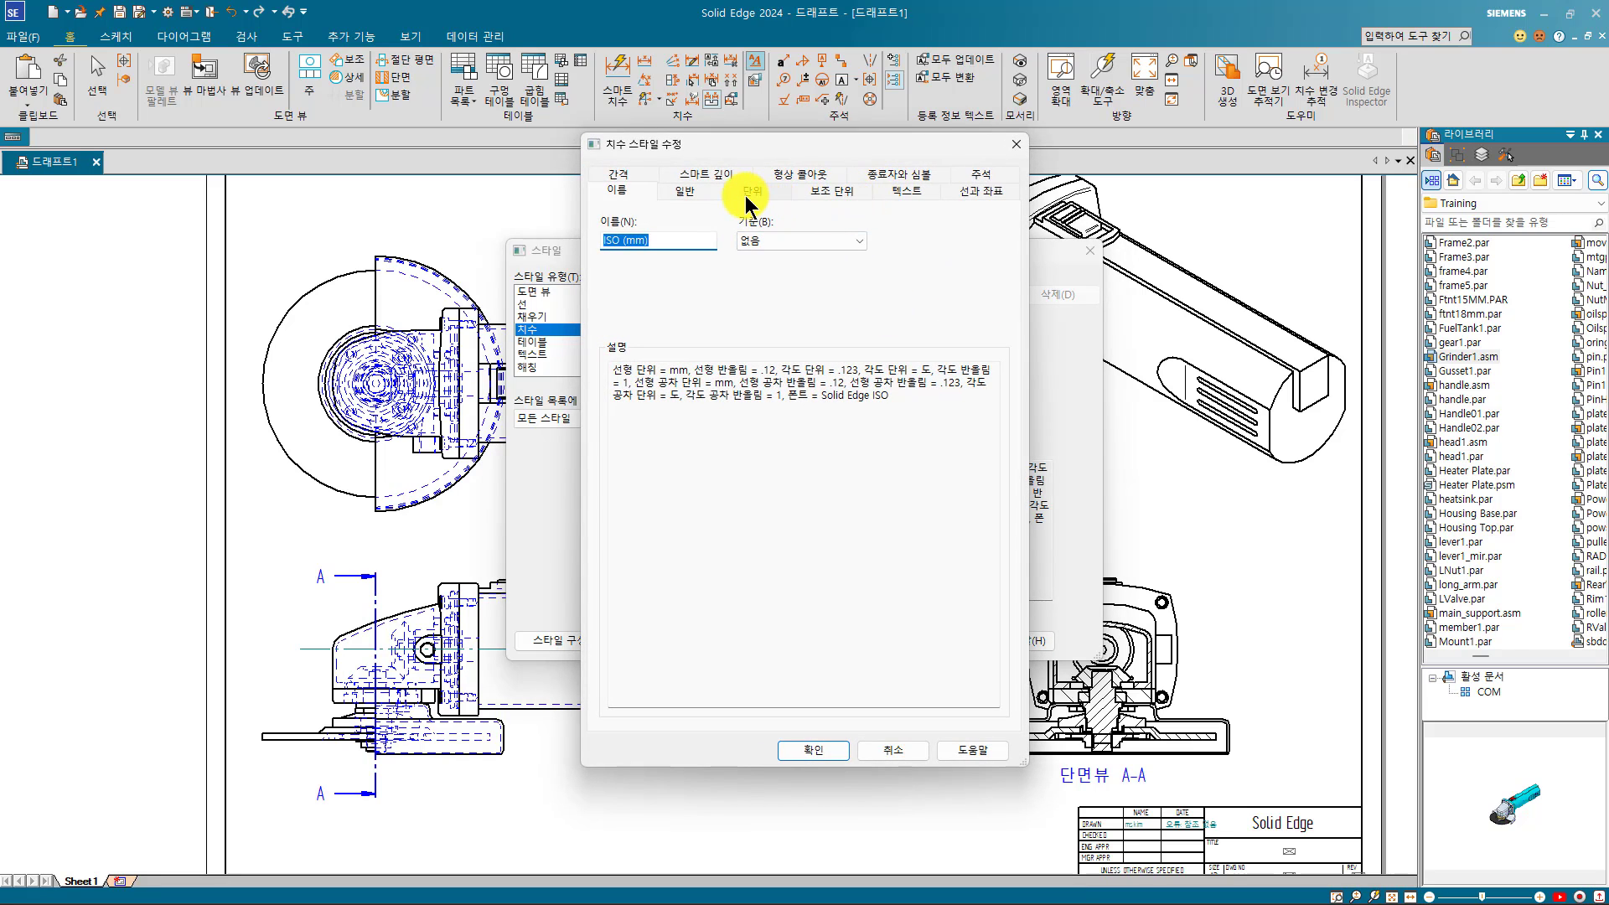
{"action": "left_click", "coordinate": [685, 191]}
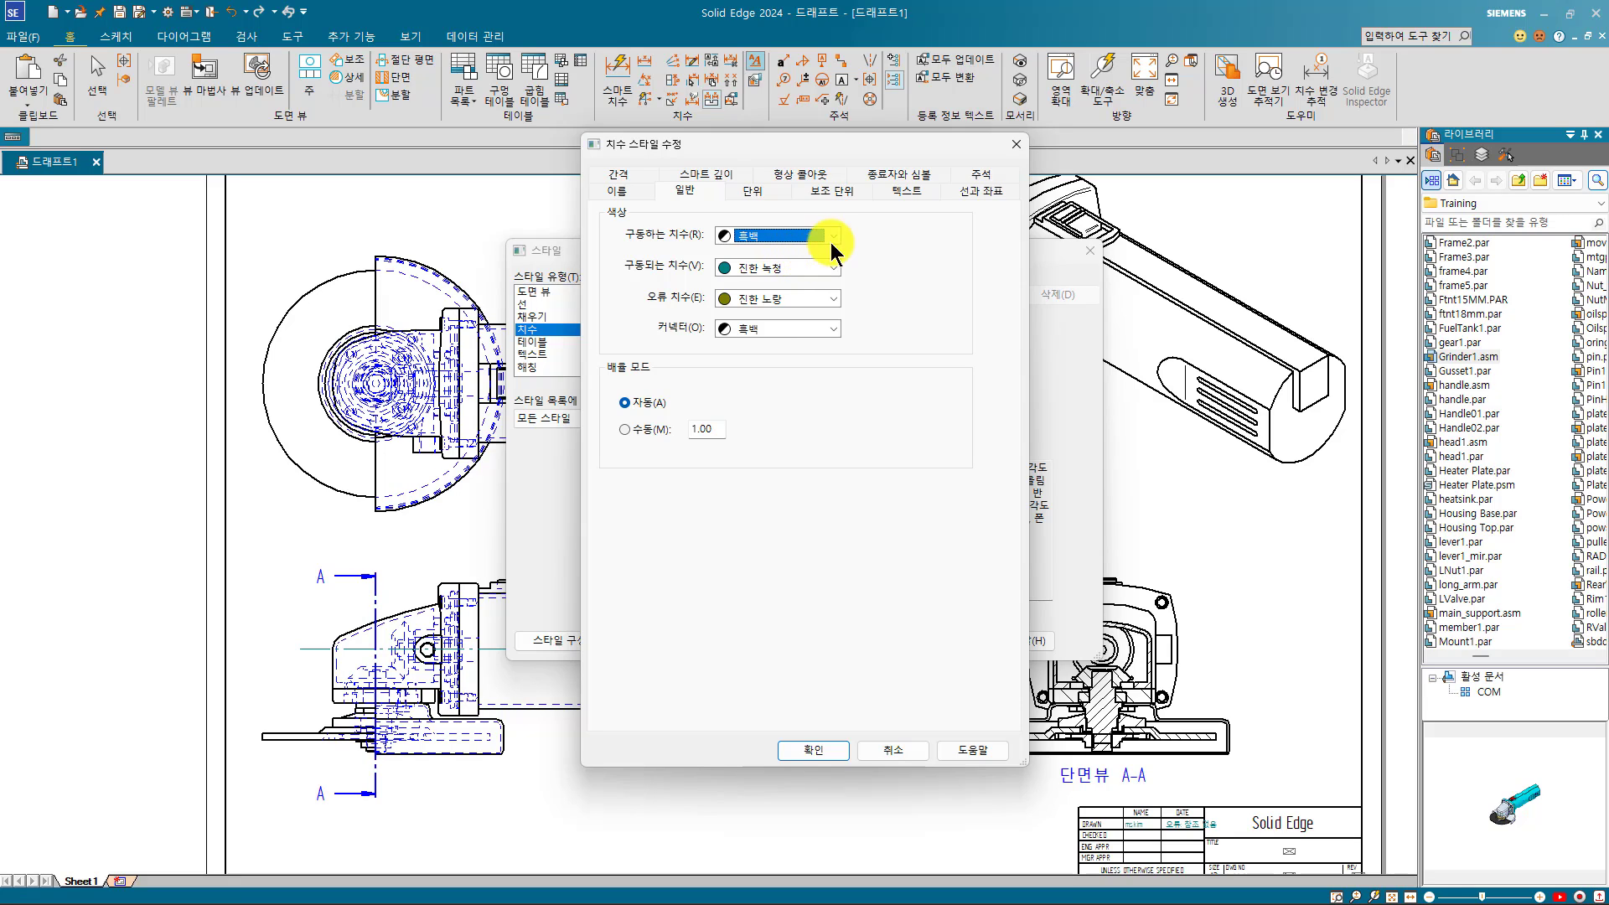
{"action": "left_click", "coordinate": [903, 193]}
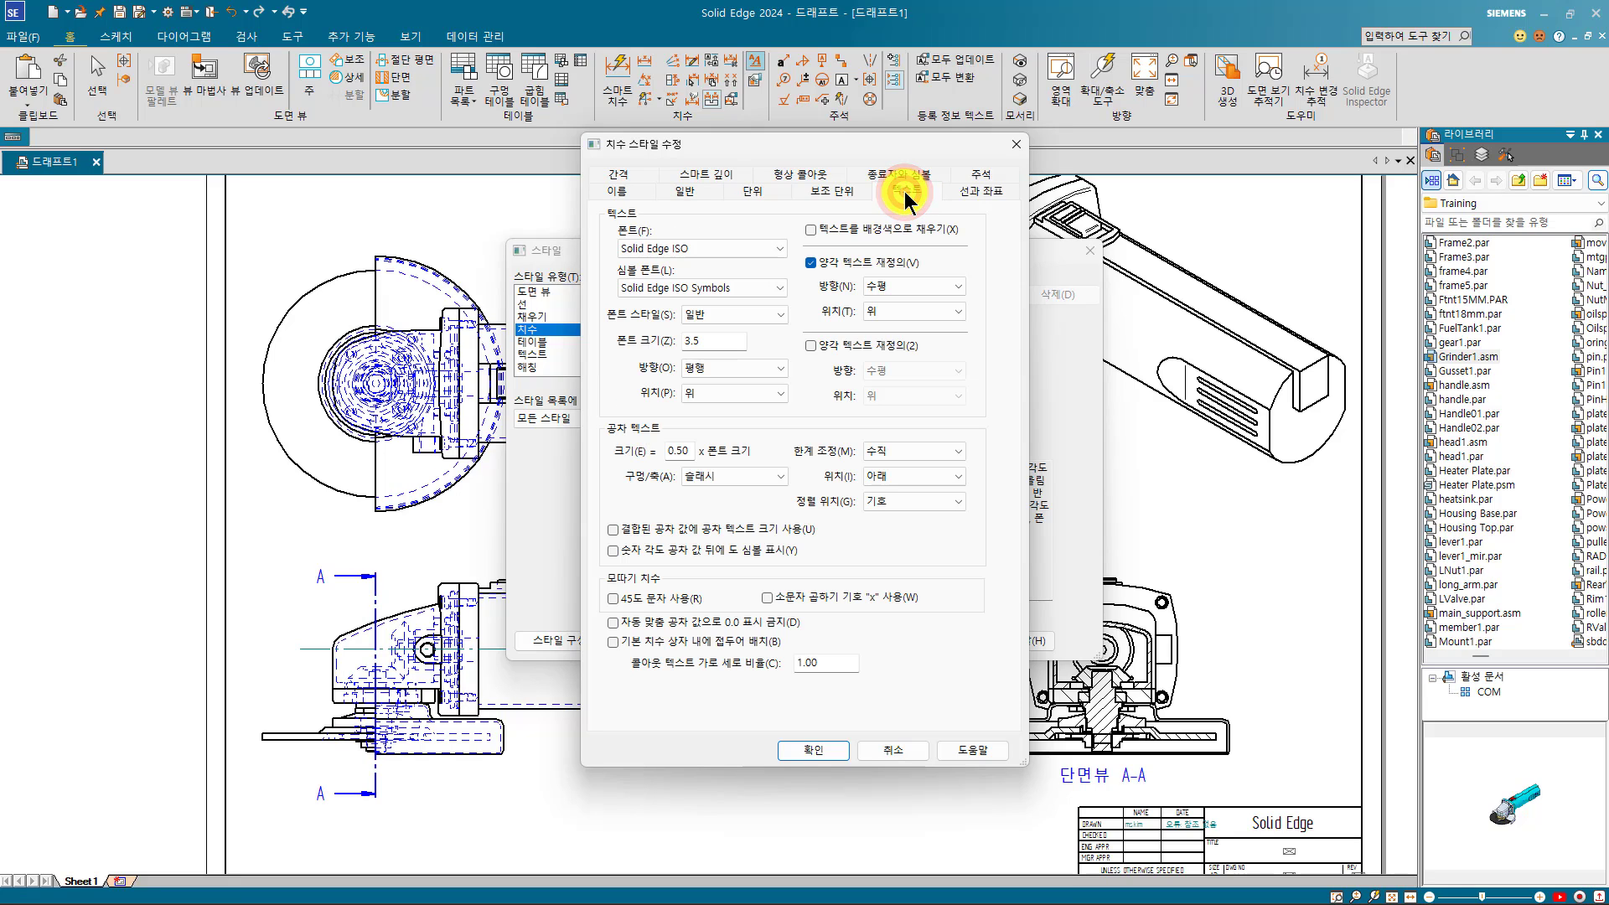
{"action": "left_click", "coordinate": [680, 546]}
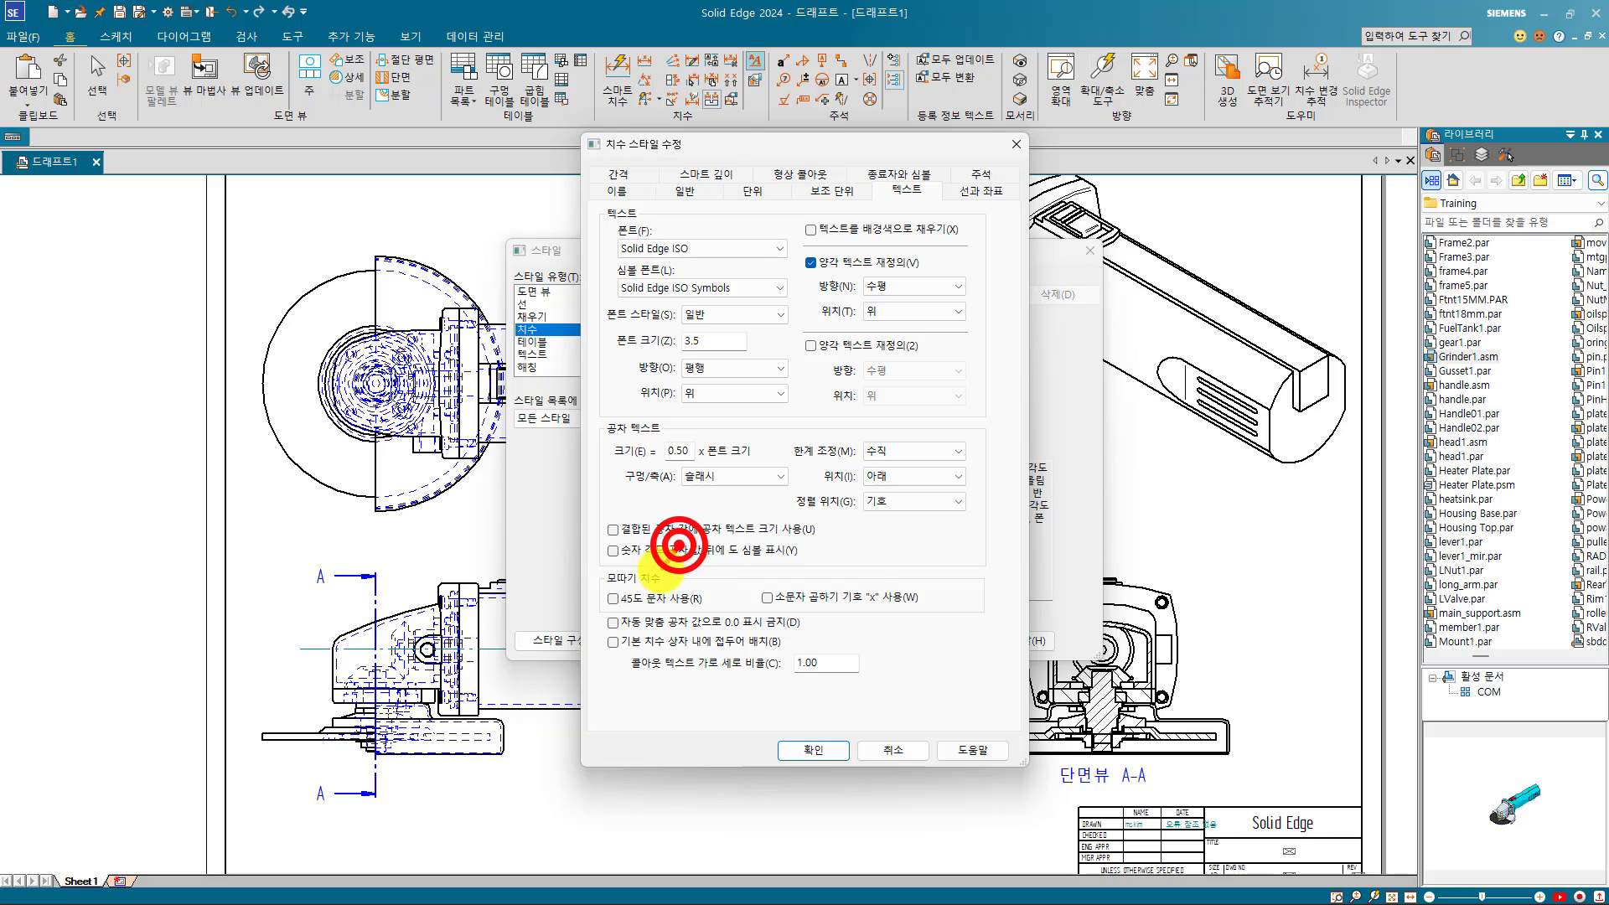
{"action": "left_click_drag", "start_coordinate": [641, 550], "coordinate": [692, 560]}
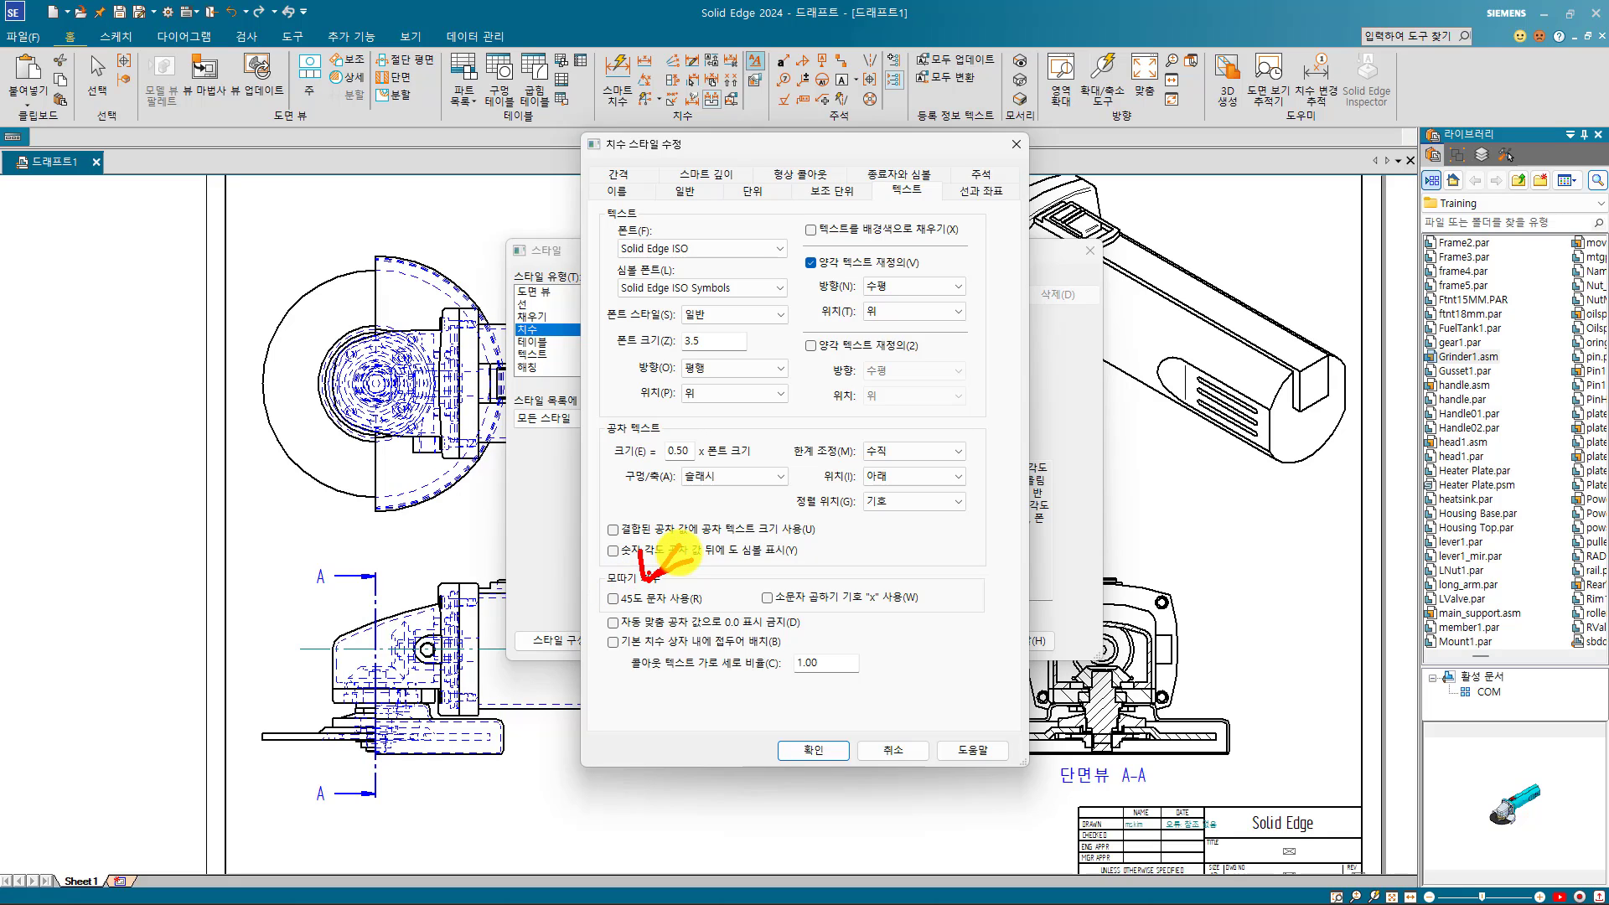
{"action": "left_click", "coordinate": [695, 191]}
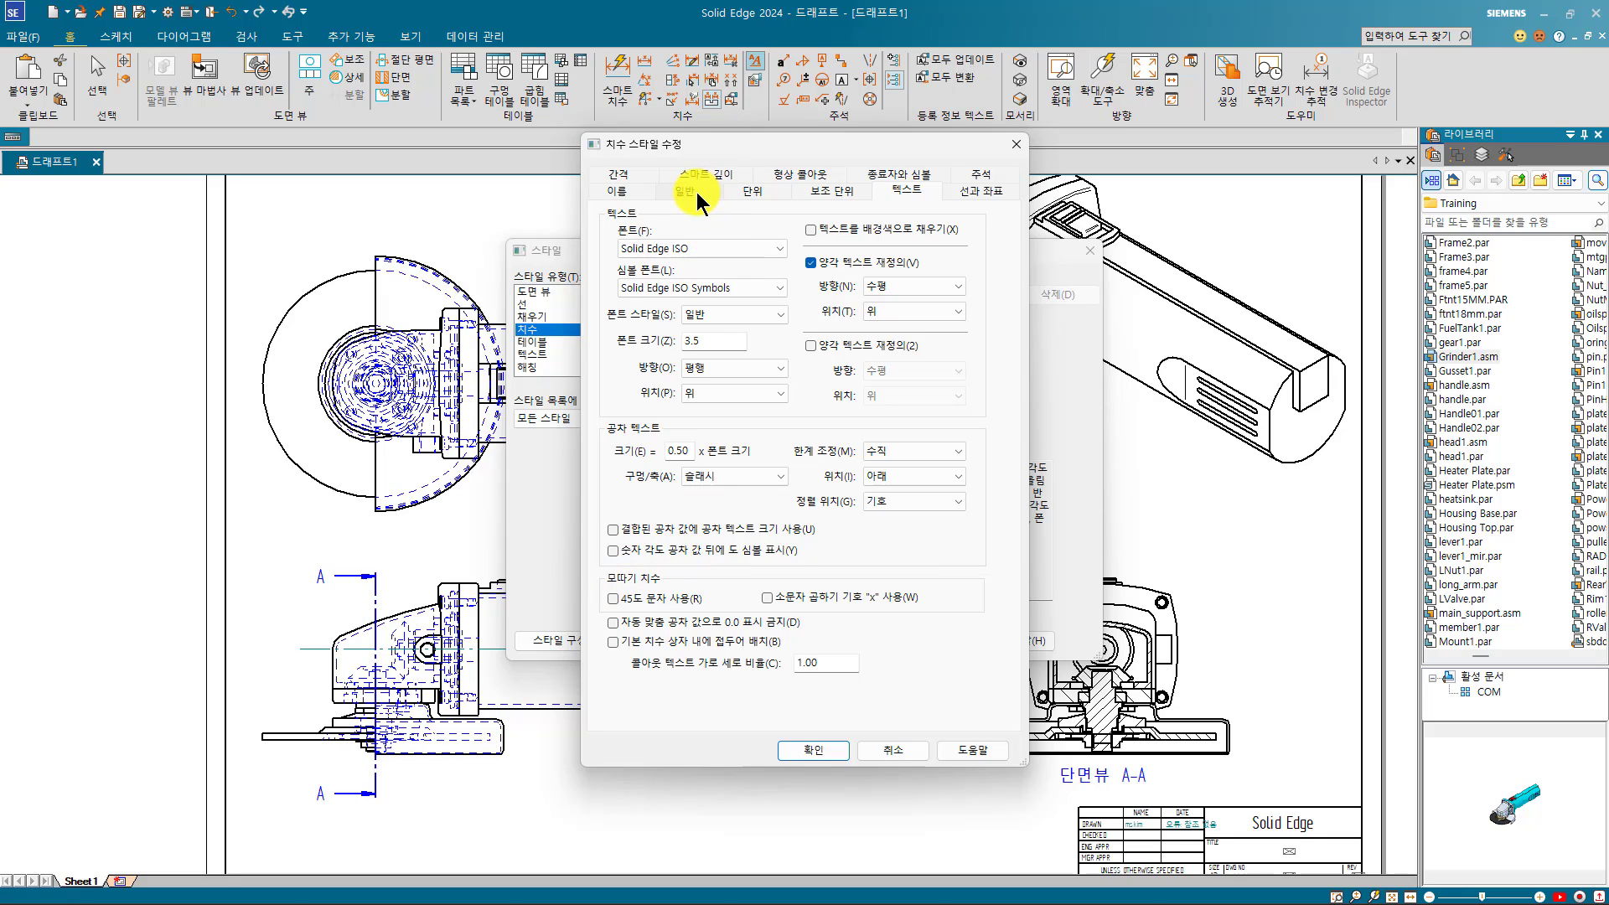
{"action": "left_click", "coordinate": [697, 193]}
{"action": "left_click", "coordinate": [749, 263]}
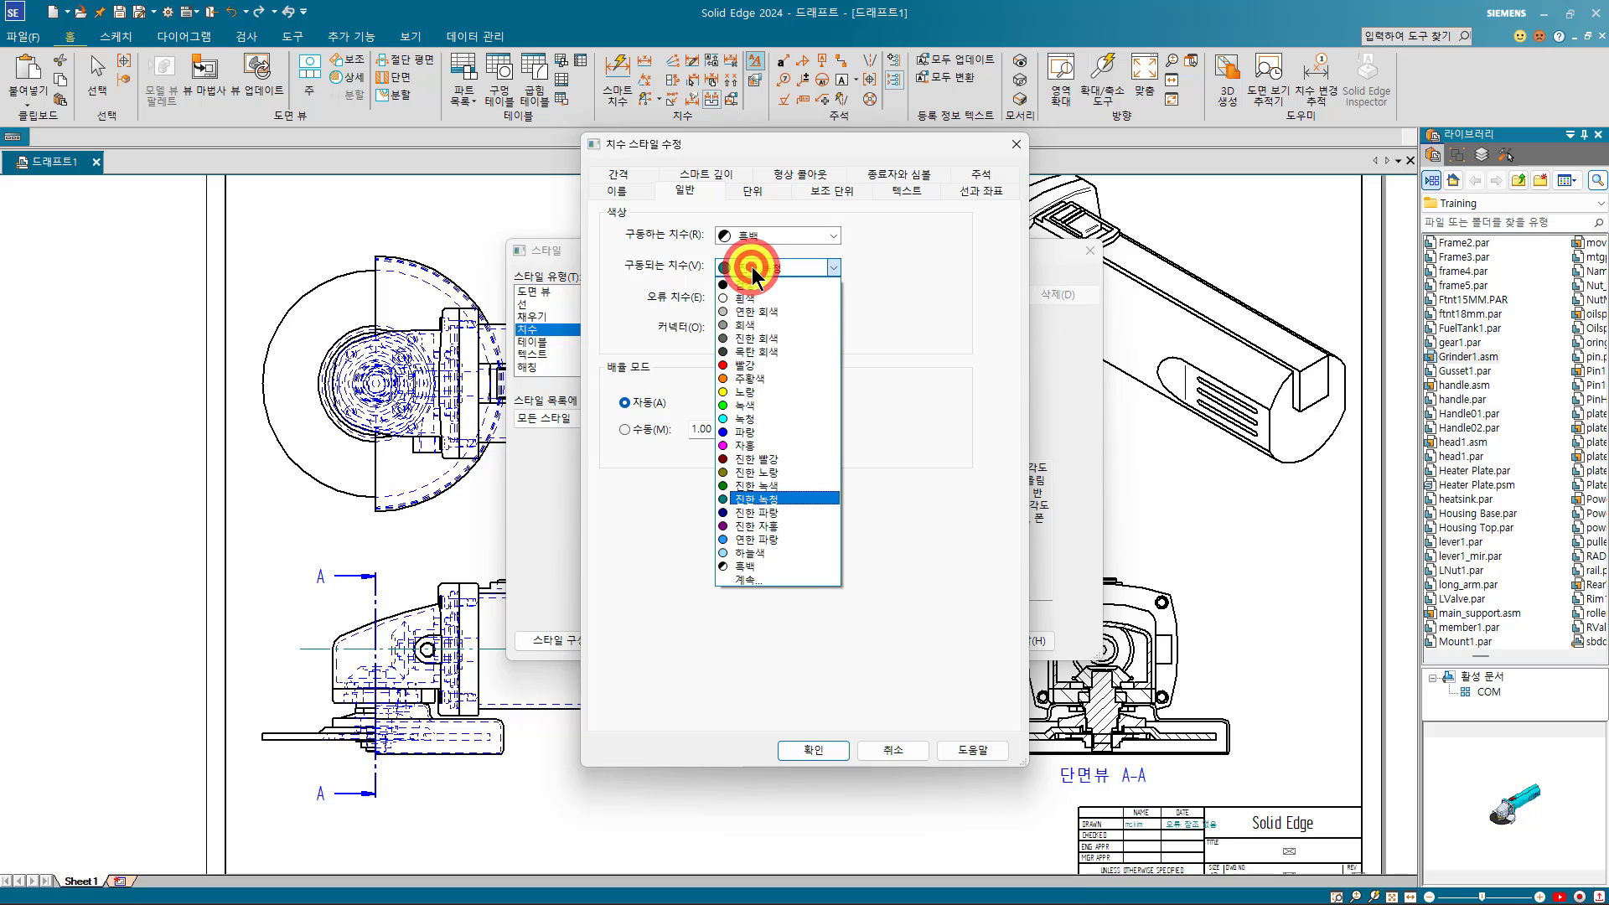
{"action": "left_click", "coordinate": [751, 365]}
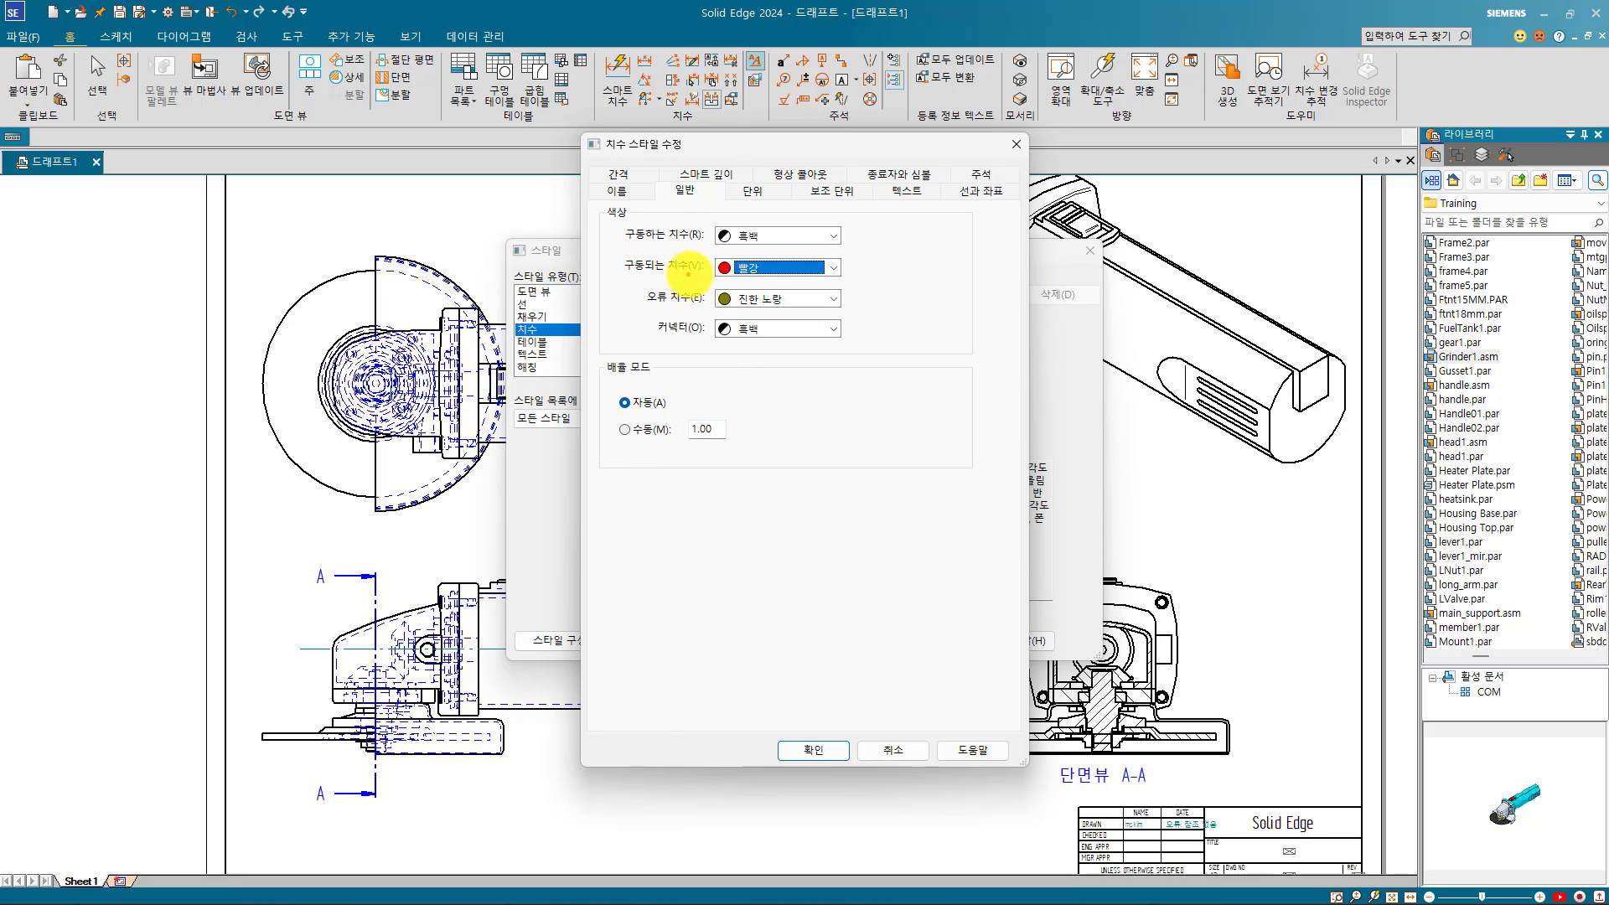
{"action": "mouse_move", "coordinate": [696, 281]}
{"action": "left_mouse_down"}
{"action": "mouse_move", "coordinate": [627, 279]}
{"action": "mouse_move", "coordinate": [656, 249]}
{"action": "mouse_move", "coordinate": [845, 262]}
{"action": "mouse_move", "coordinate": [698, 282]}
{"action": "left_mouse_up"}
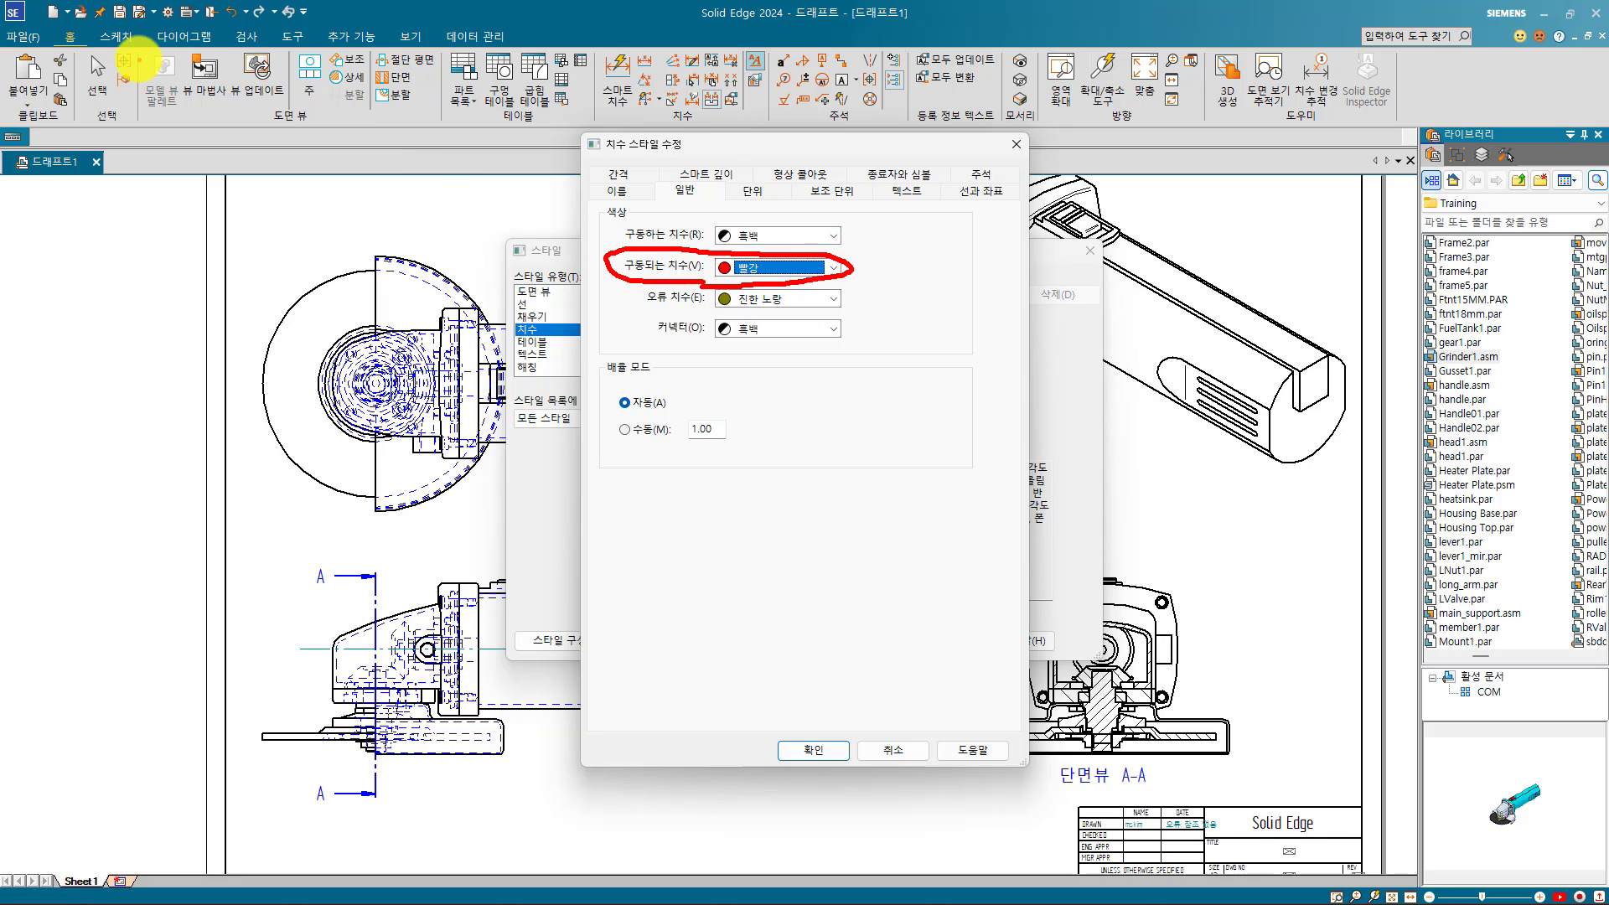
{"action": "mouse_move", "coordinate": [139, 58]}
{"action": "left_mouse_down"}
{"action": "mouse_move", "coordinate": [113, 54]}
{"action": "mouse_move", "coordinate": [141, 34]}
{"action": "mouse_move", "coordinate": [126, 56]}
{"action": "left_mouse_up"}
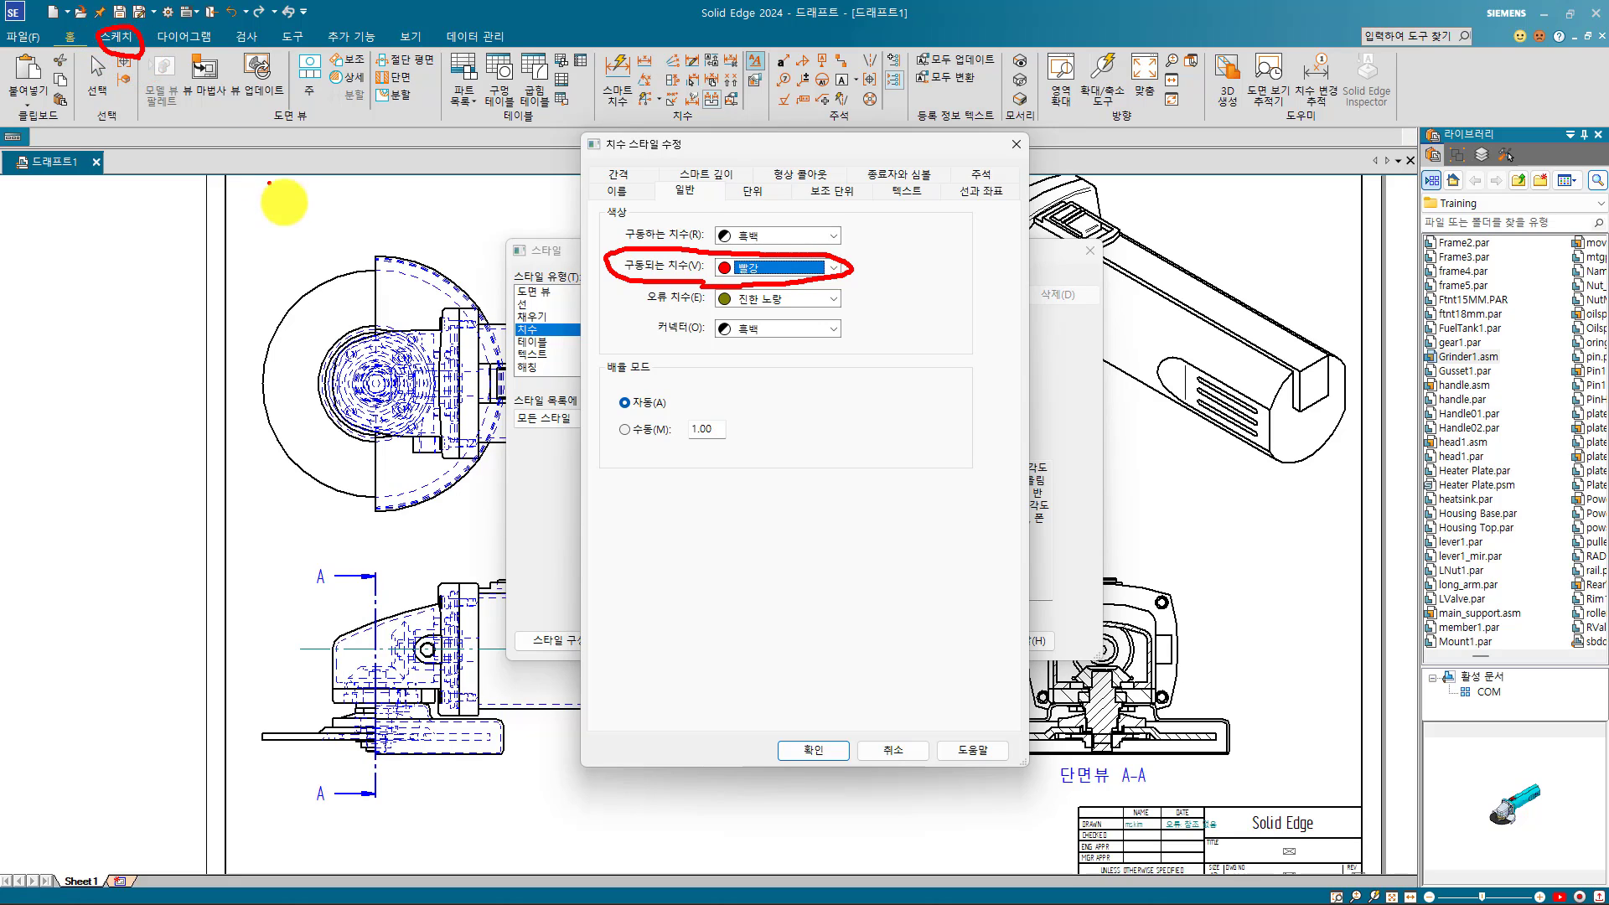
{"action": "left_click_drag", "start_coordinate": [235, 199], "coordinate": [232, 282]}
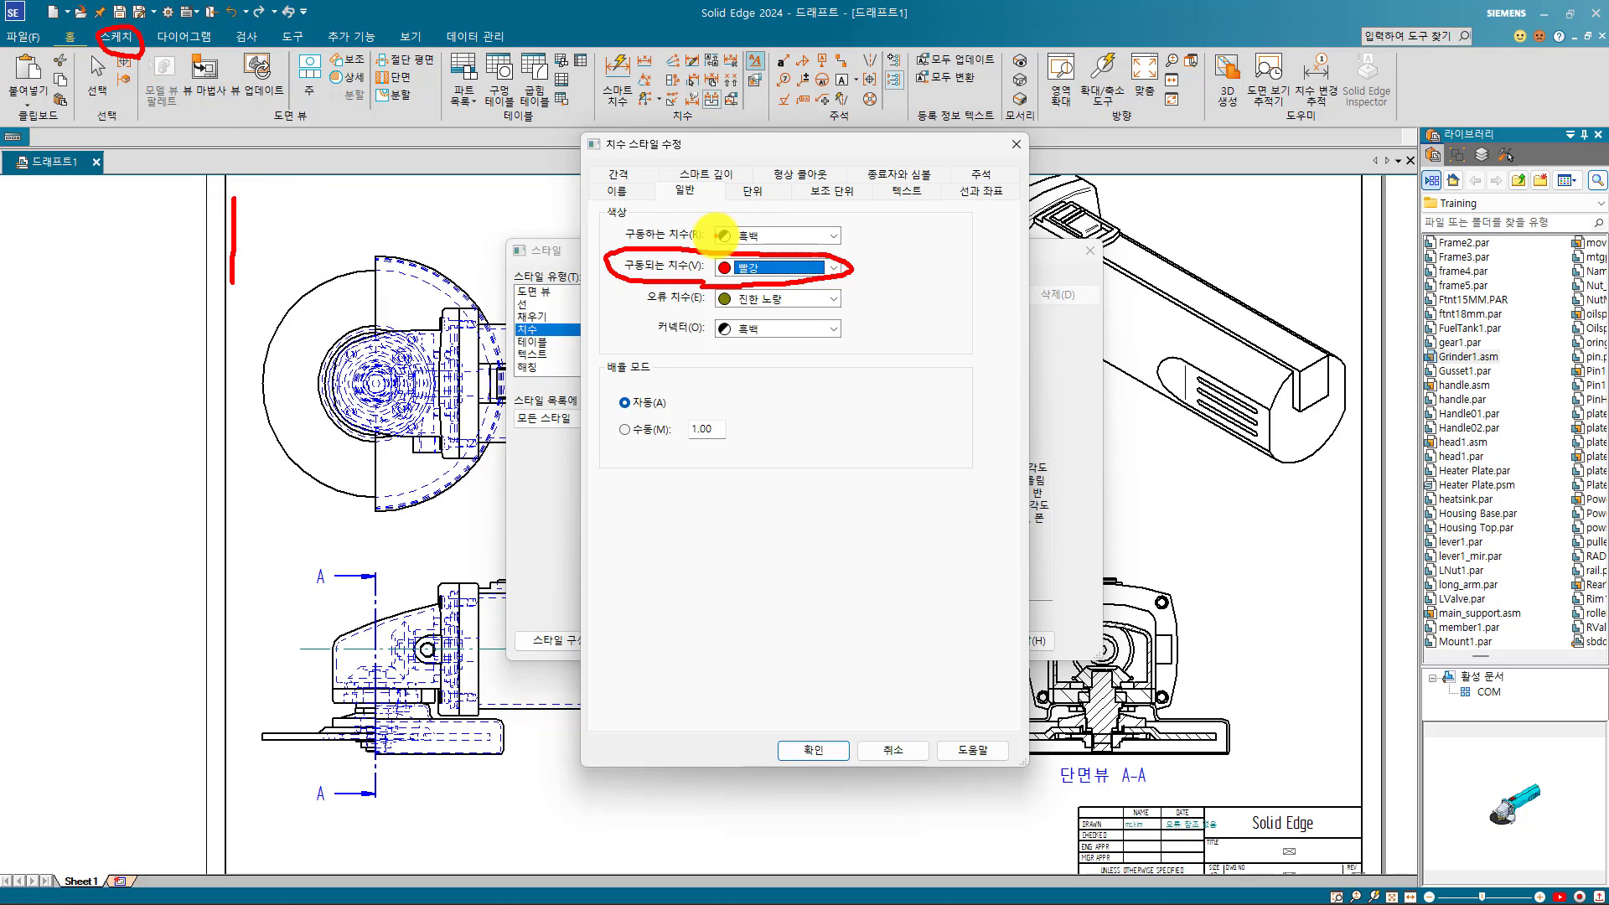
{"action": "mouse_move", "coordinate": [719, 231]}
{"action": "left_mouse_down"}
{"action": "mouse_move", "coordinate": [620, 243]}
{"action": "mouse_move", "coordinate": [670, 197]}
{"action": "mouse_move", "coordinate": [783, 260]}
{"action": "mouse_move", "coordinate": [871, 240]}
{"action": "mouse_move", "coordinate": [838, 251]}
{"action": "mouse_move", "coordinate": [864, 261]}
{"action": "left_mouse_up"}
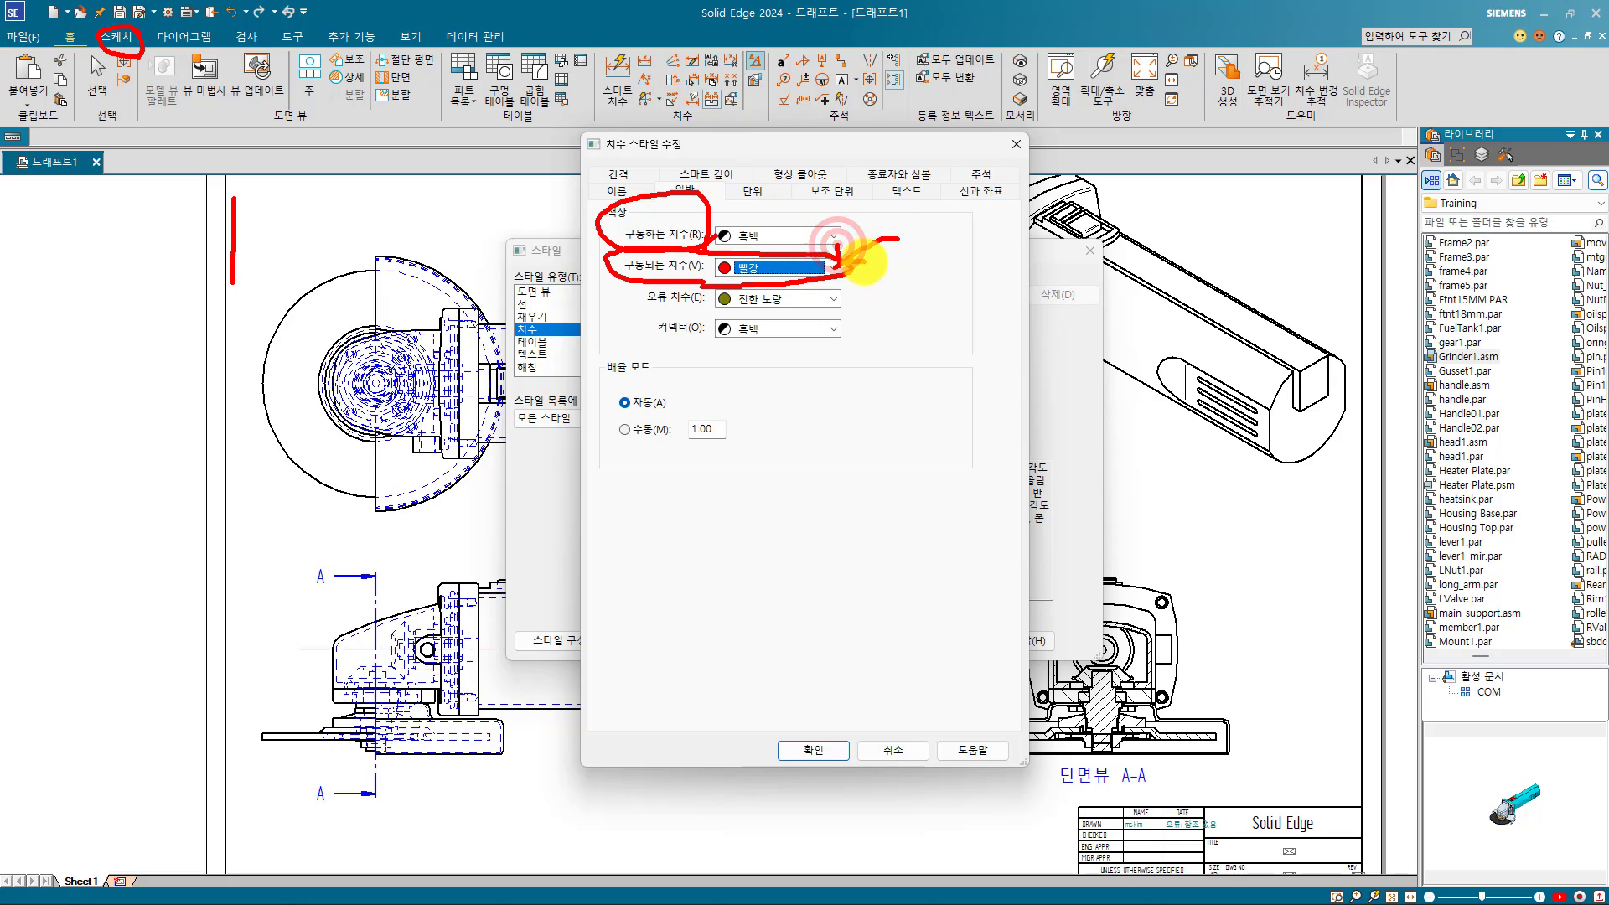
Step: Confirm the modified ISO (mm) dimension style and apply it to the drawing
{"action": "key", "text": "Escape"}
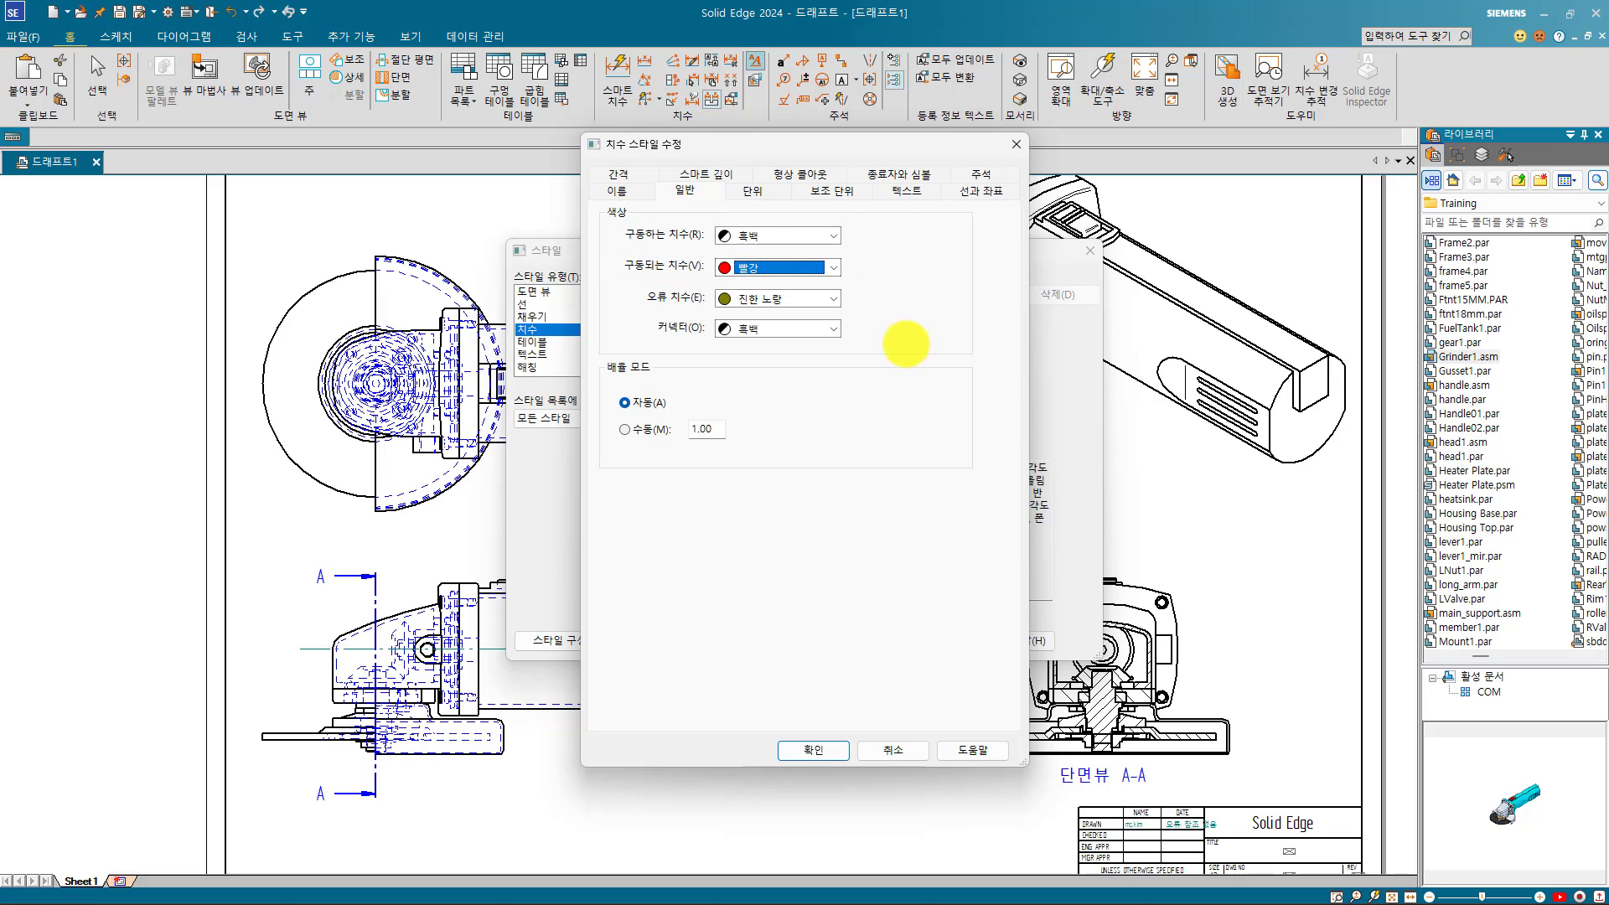
{"action": "left_click", "coordinate": [826, 741]}
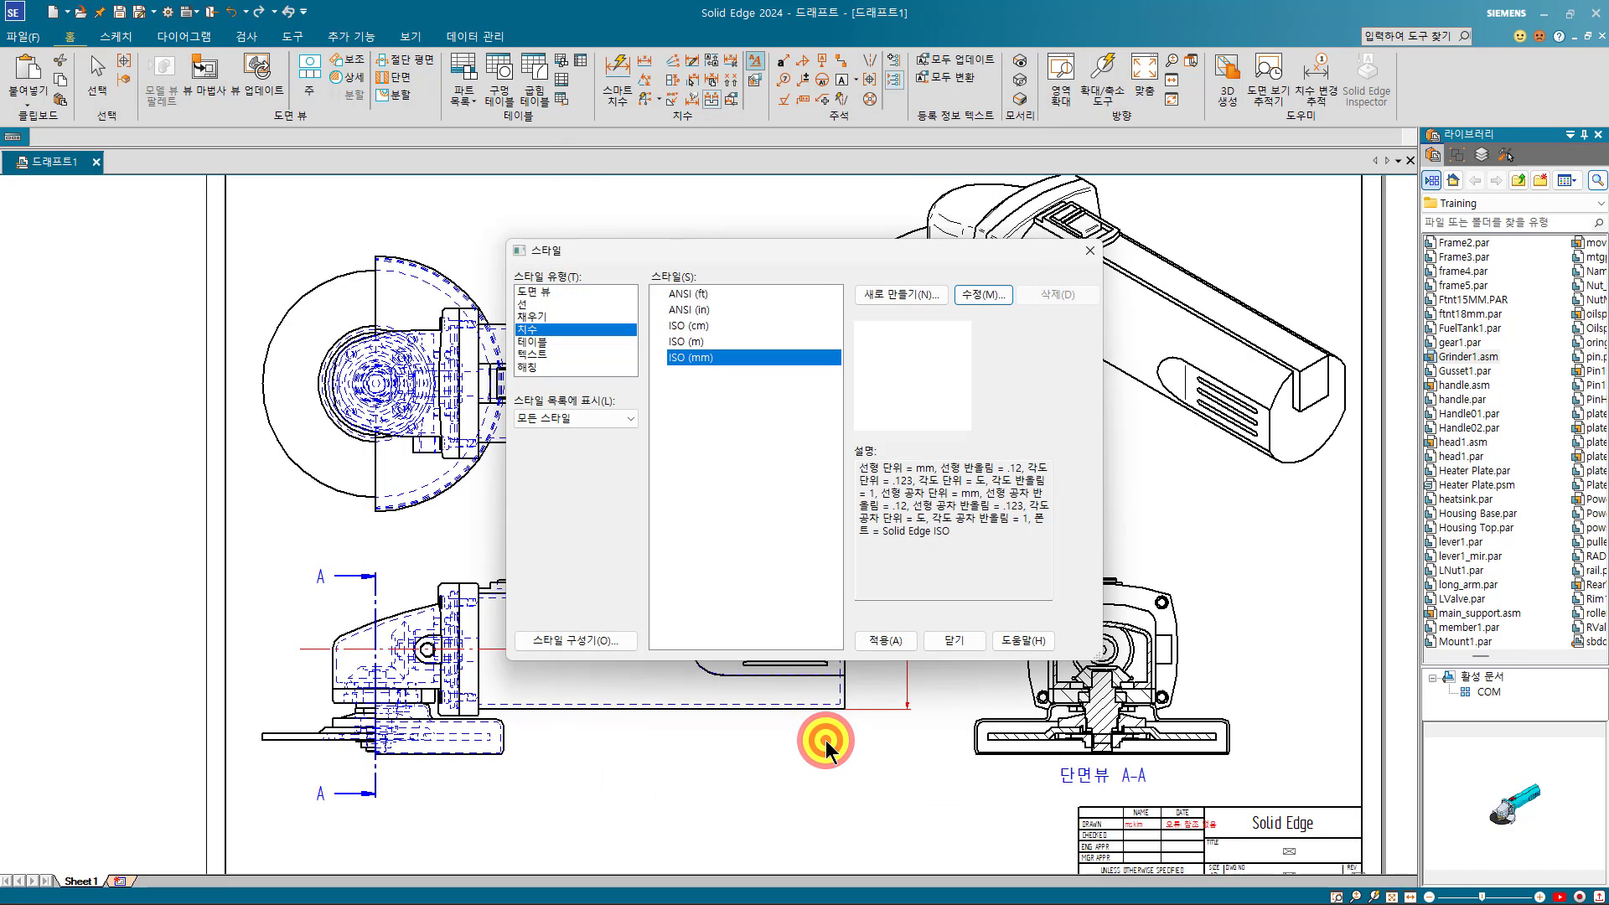
{"action": "left_click", "coordinate": [886, 640]}
{"action": "left_click", "coordinate": [889, 642]}
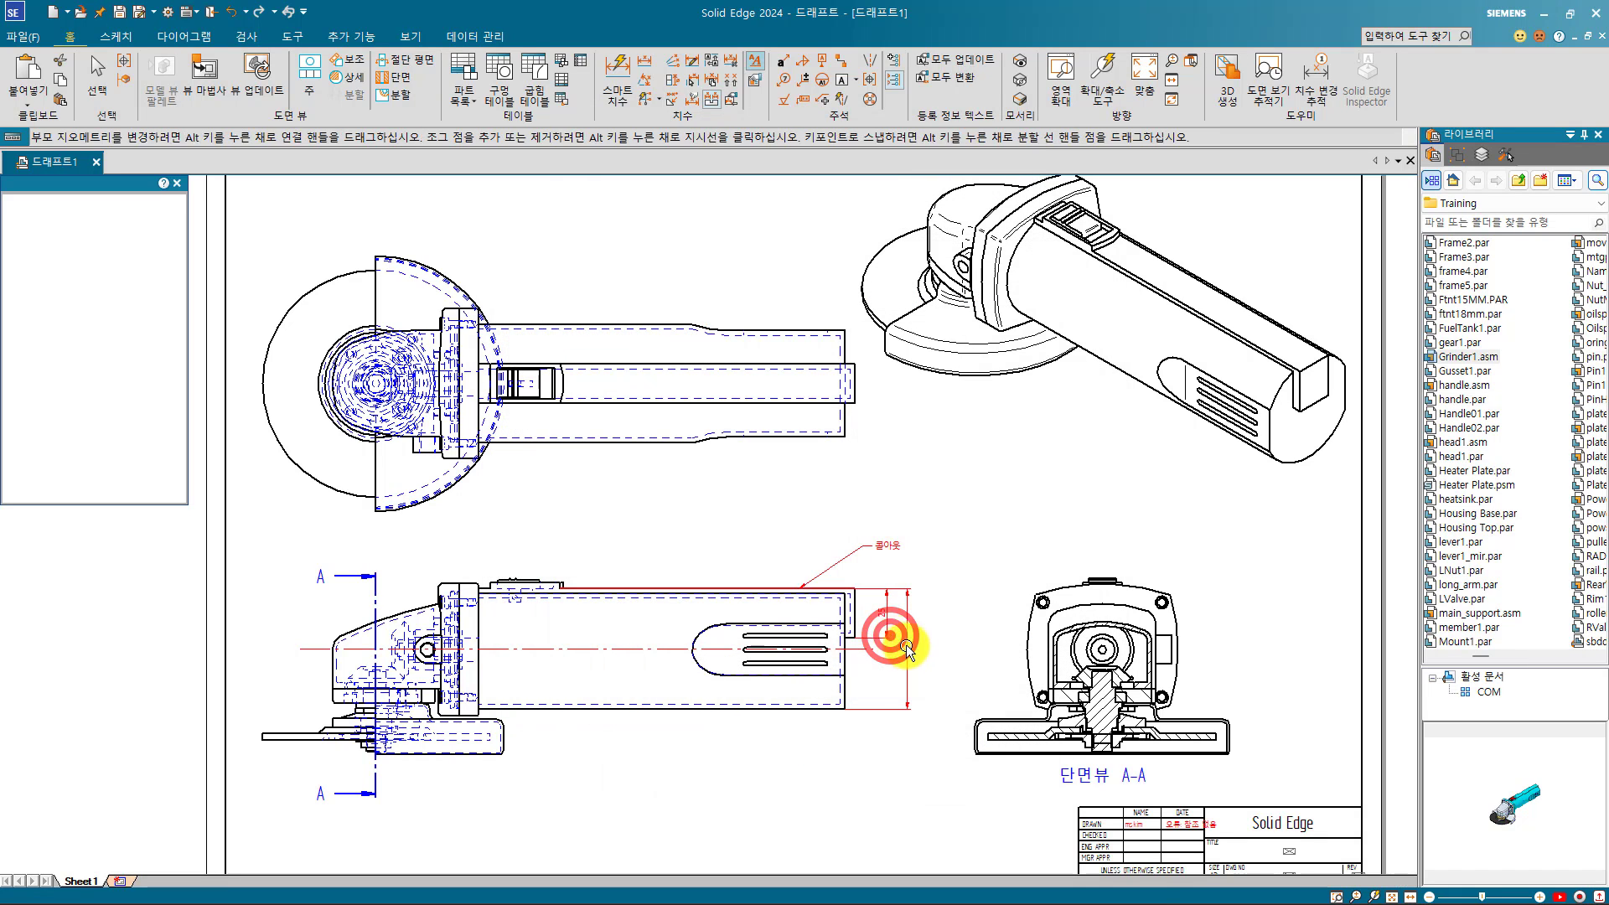
Step: Inspect the callout, the dimensions and the centre line on the front view to check which style they use
{"action": "left_click", "coordinate": [950, 478]}
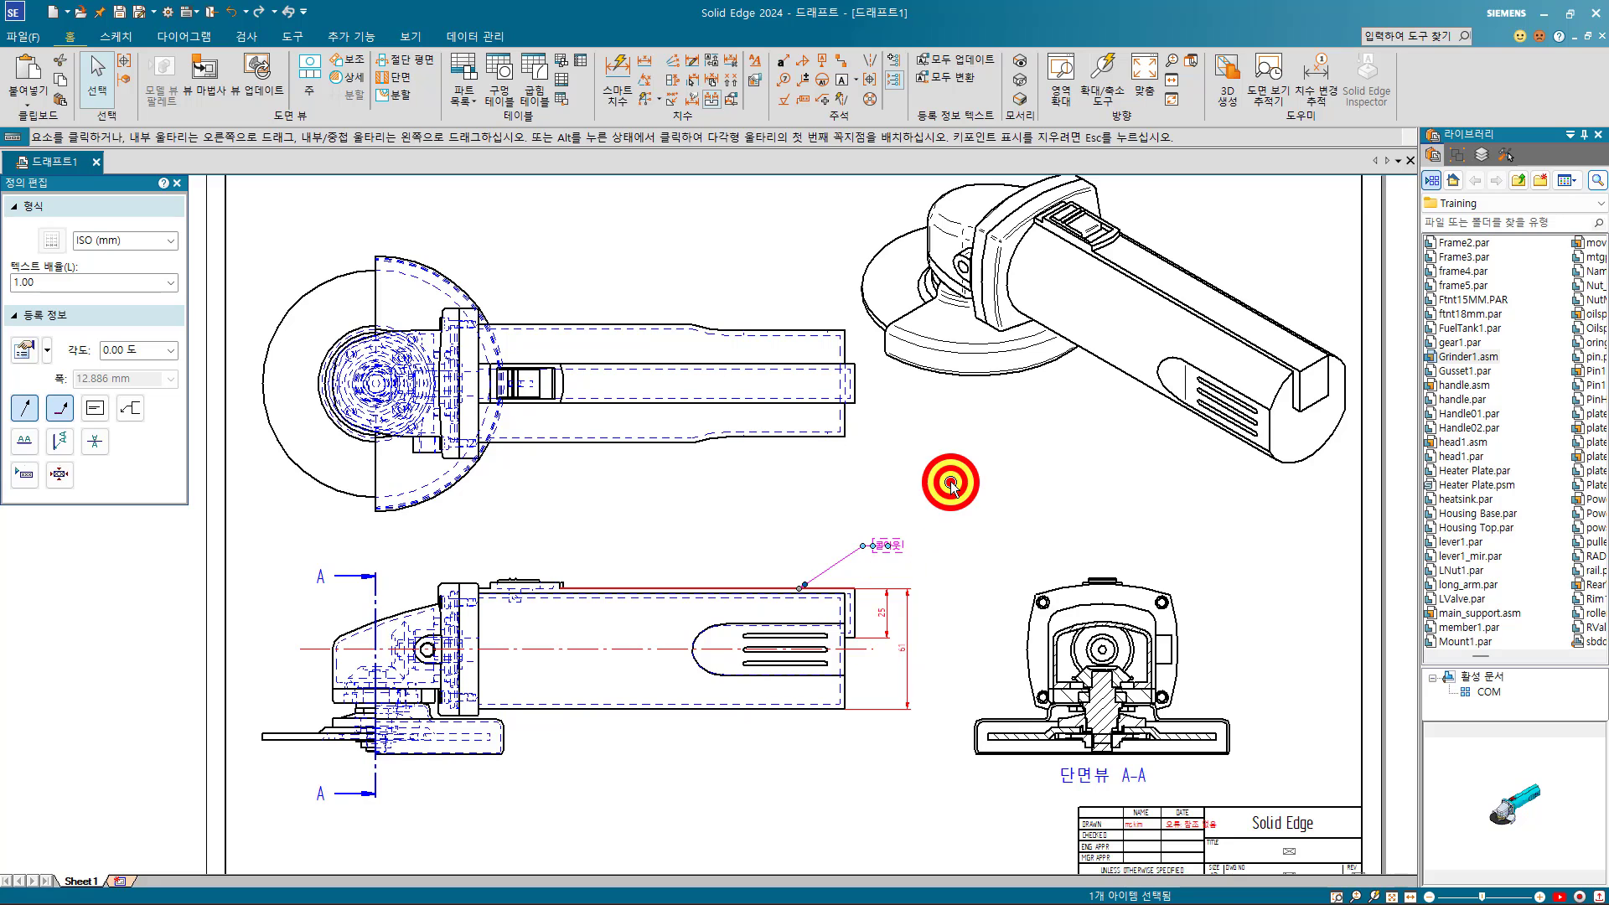
{"action": "left_click", "coordinate": [966, 558]}
{"action": "left_click", "coordinate": [907, 609]}
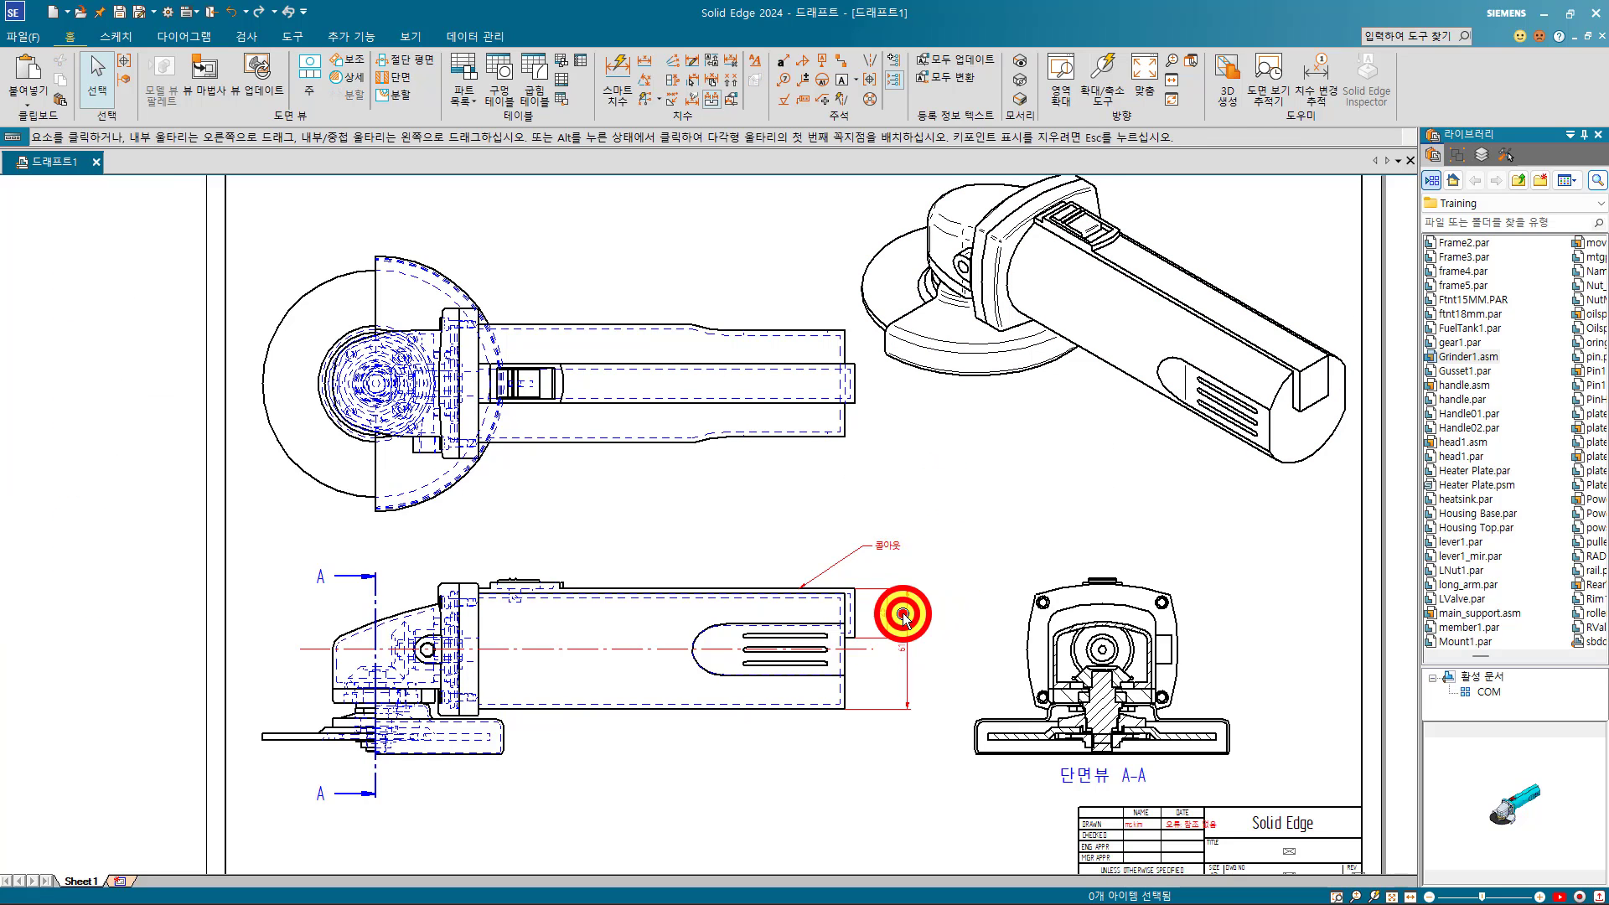
{"action": "left_click", "coordinate": [543, 652]}
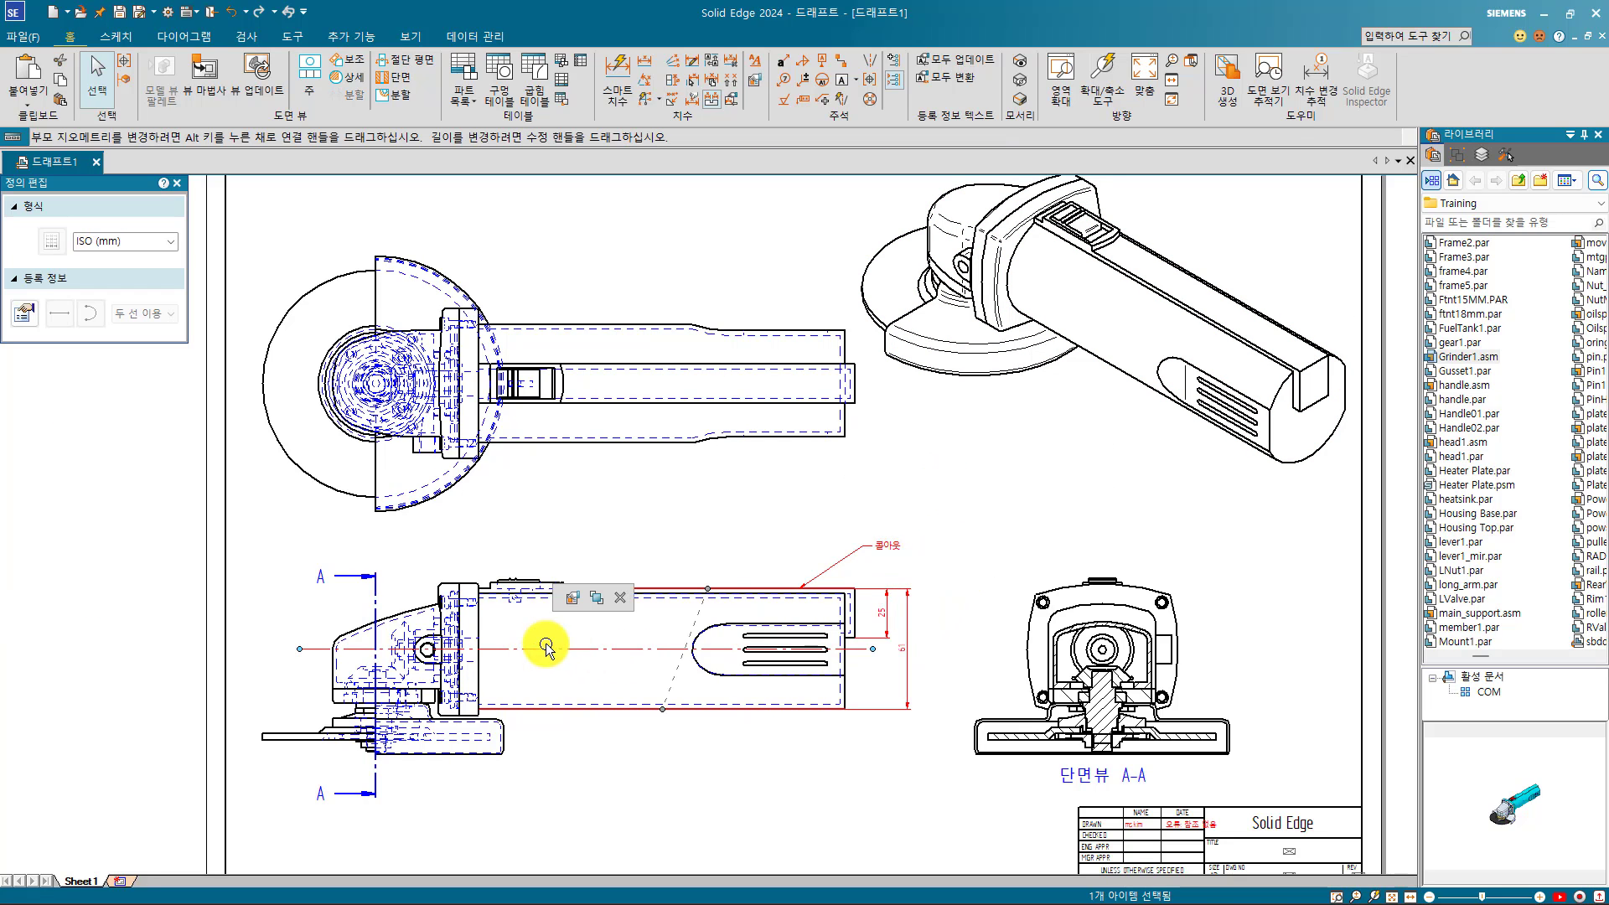
{"action": "left_click", "coordinate": [913, 499]}
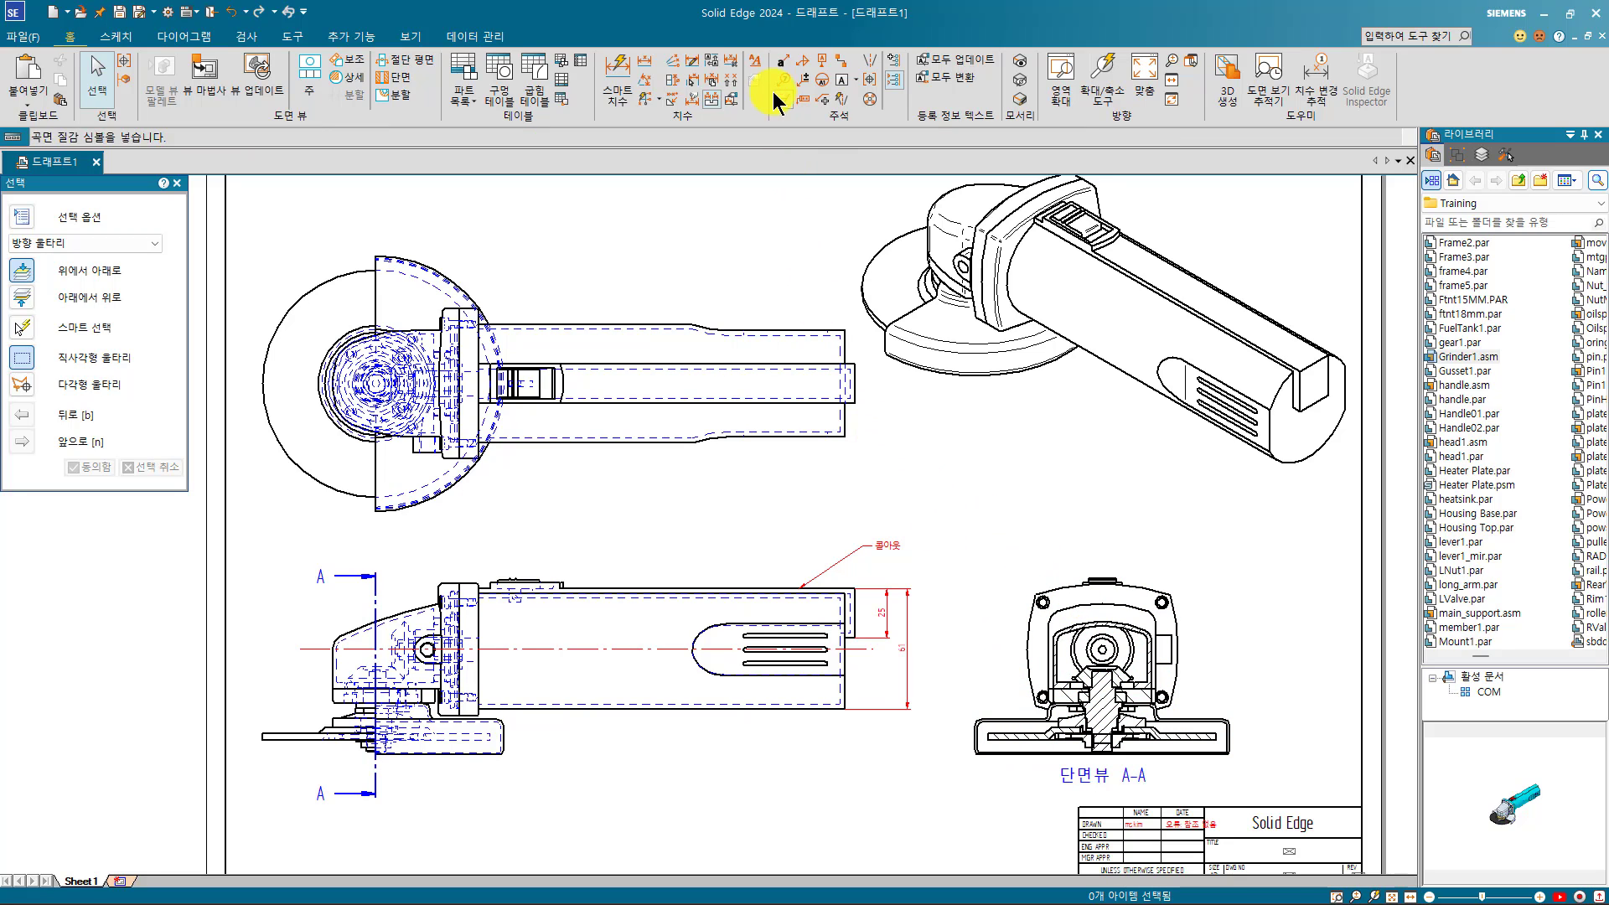
Step: Open the 법선 hatch style (해칭) for modification
{"action": "left_click", "coordinate": [757, 62]}
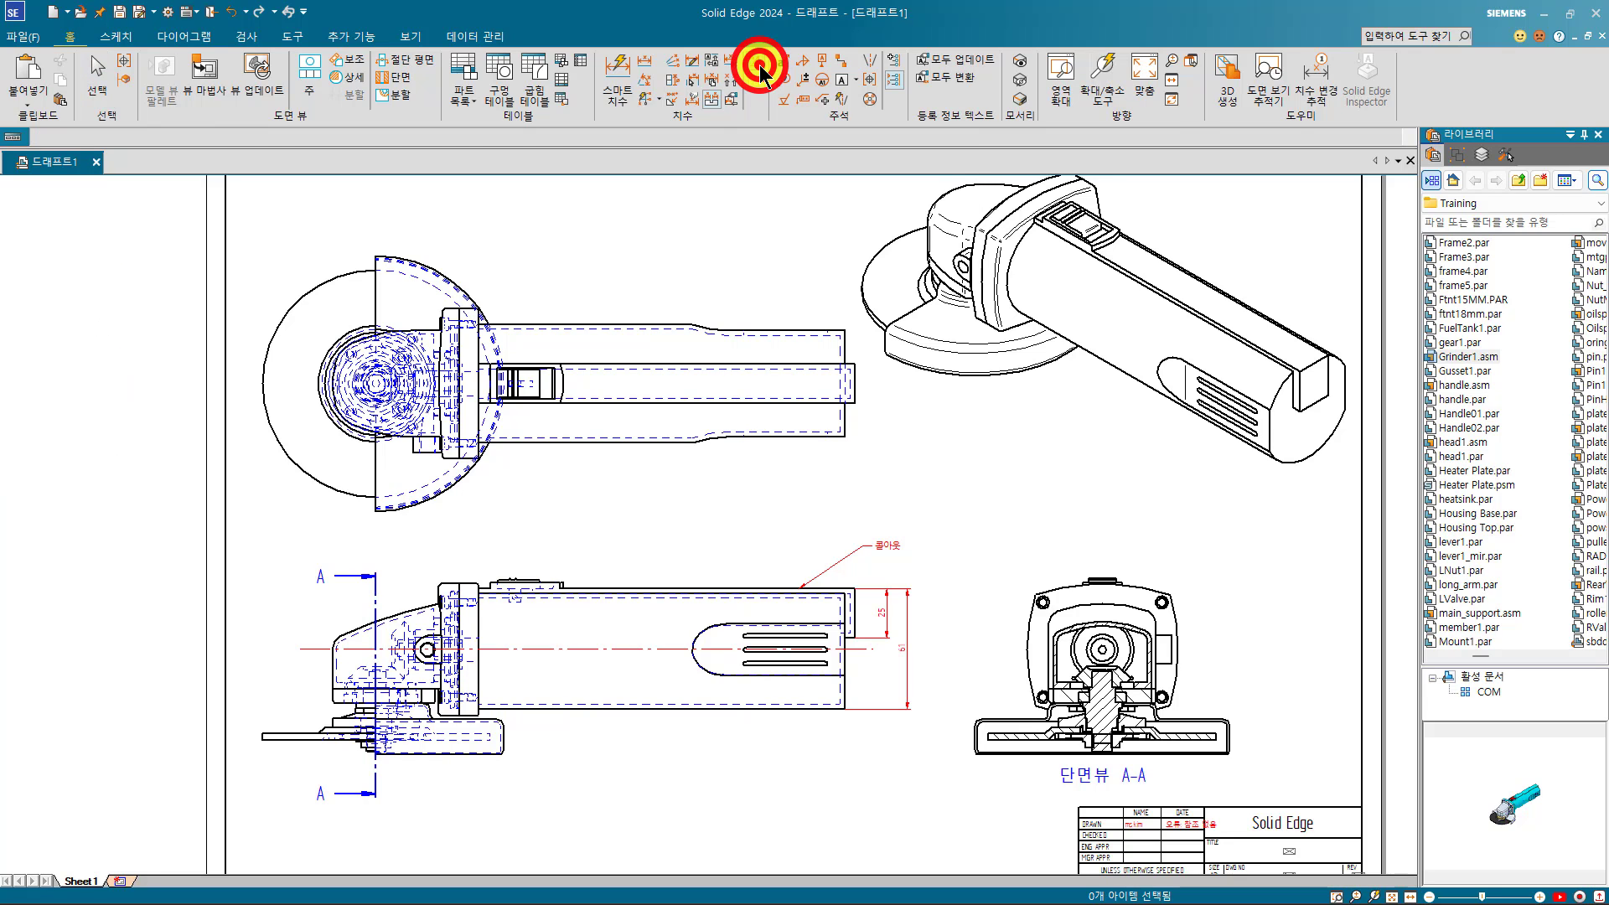
{"action": "left_click", "coordinate": [535, 304]}
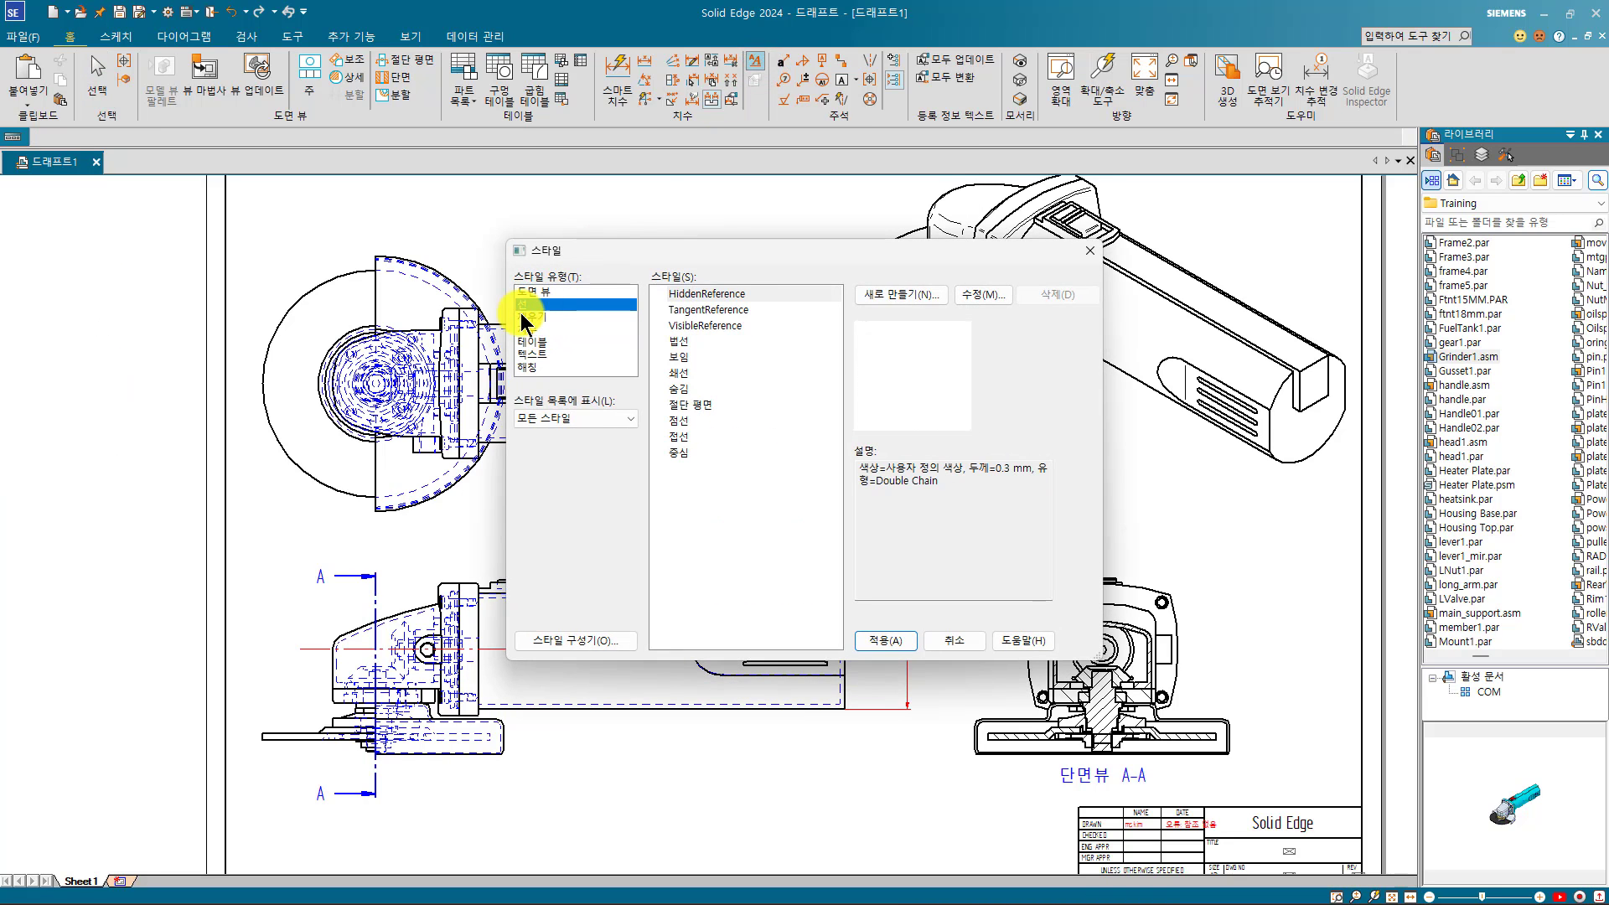
{"action": "left_click", "coordinate": [537, 369]}
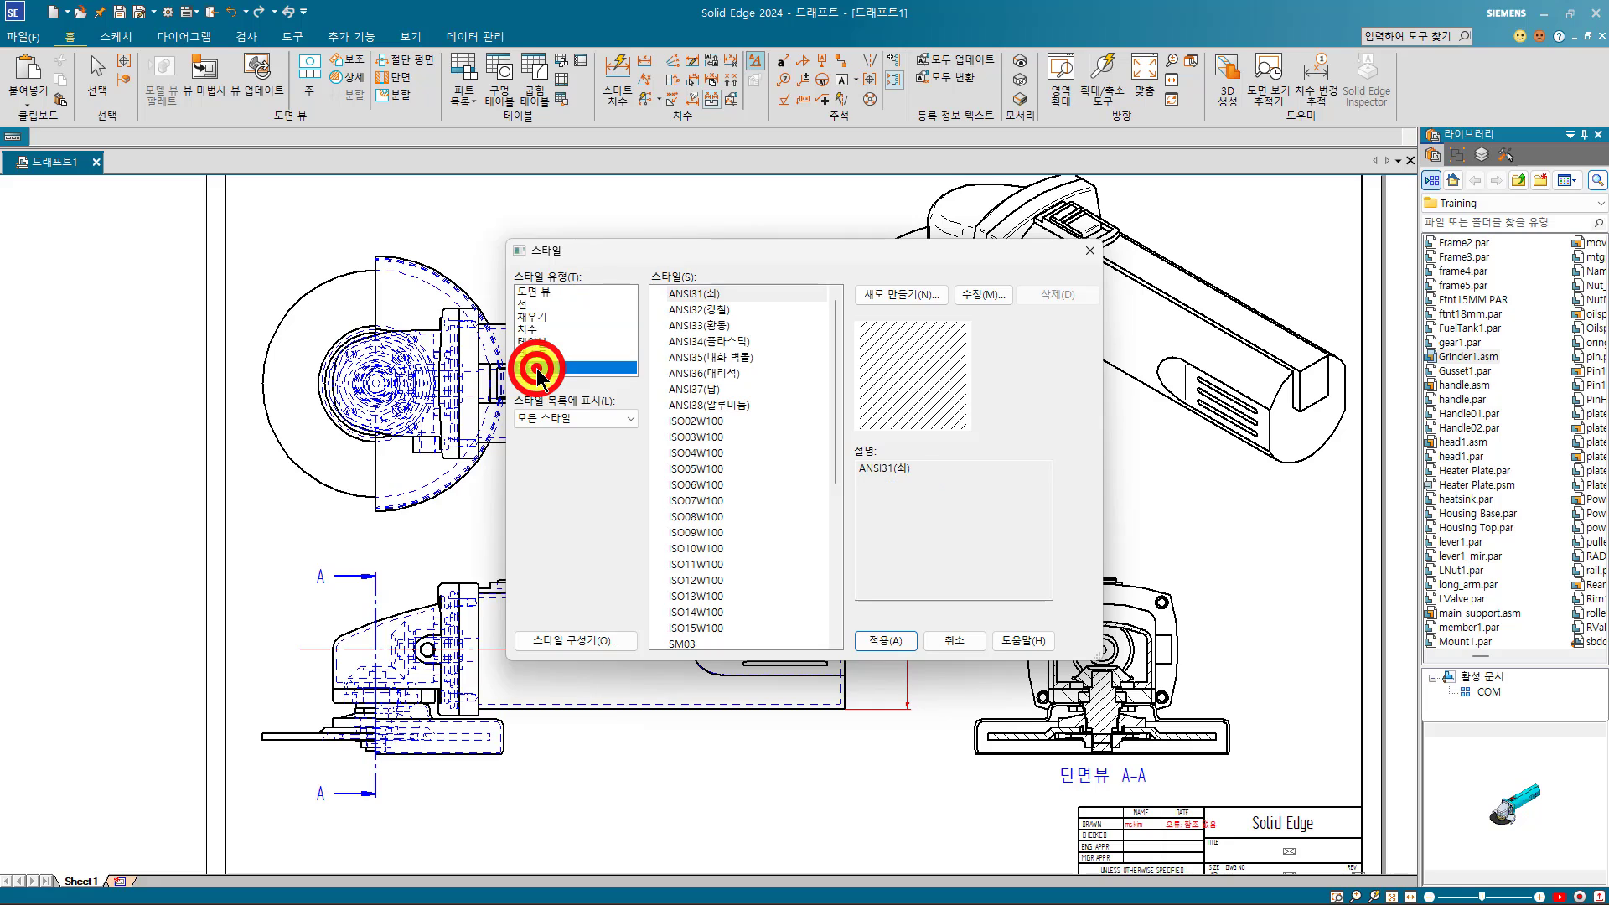
{"action": "scroll", "coordinate": [723, 528], "scroll_direction": "down", "scroll_amount": 6}
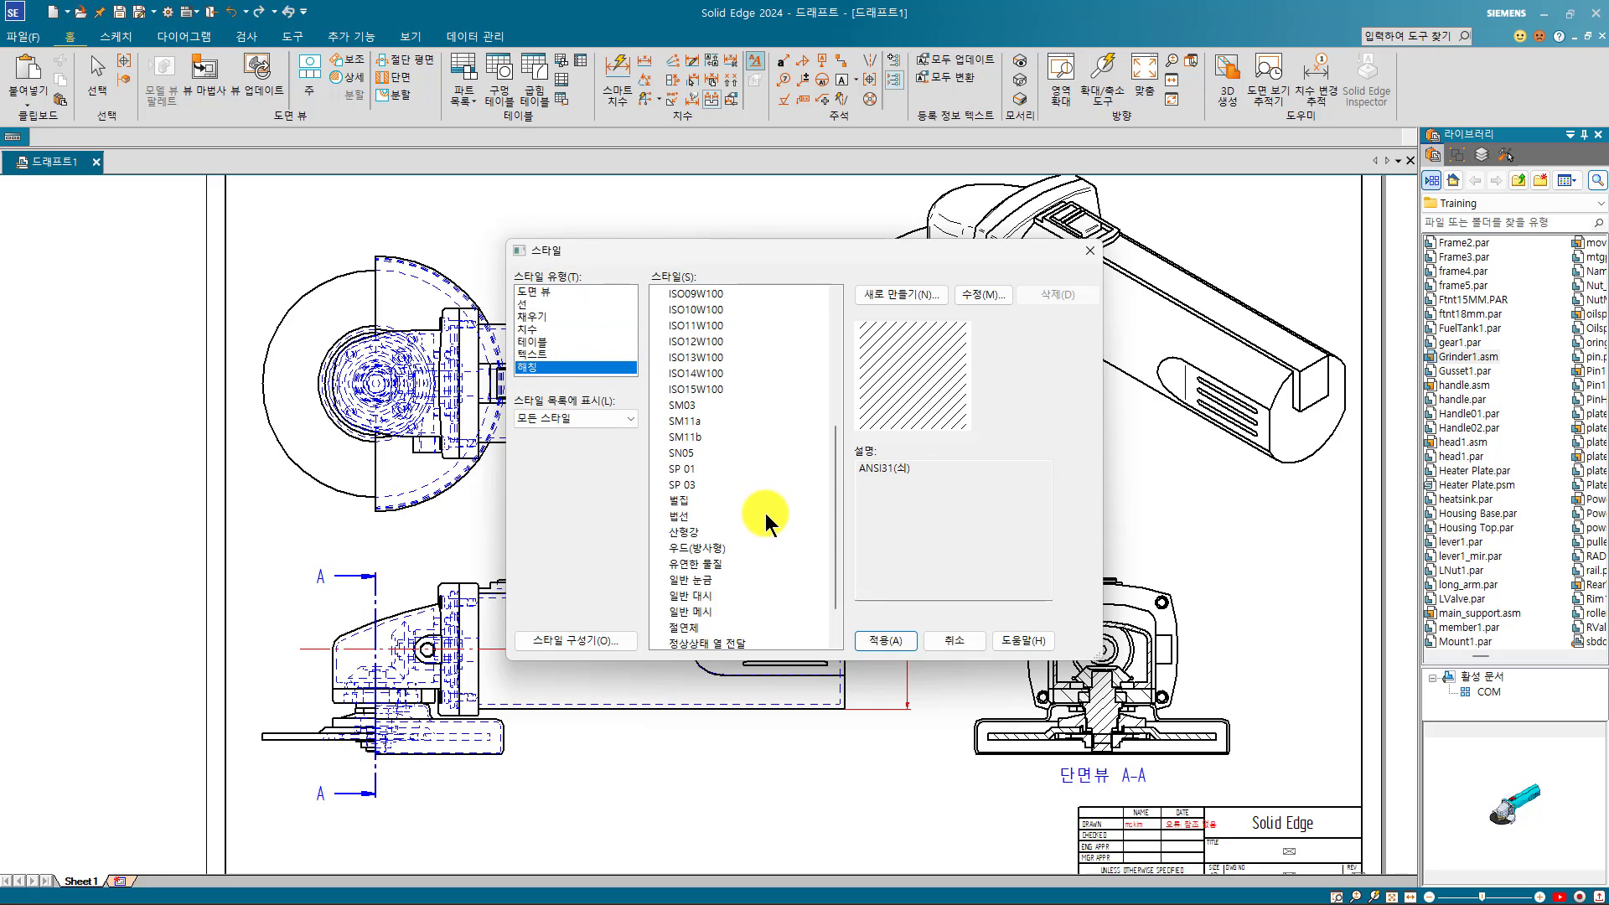
{"action": "left_click", "coordinate": [673, 468]}
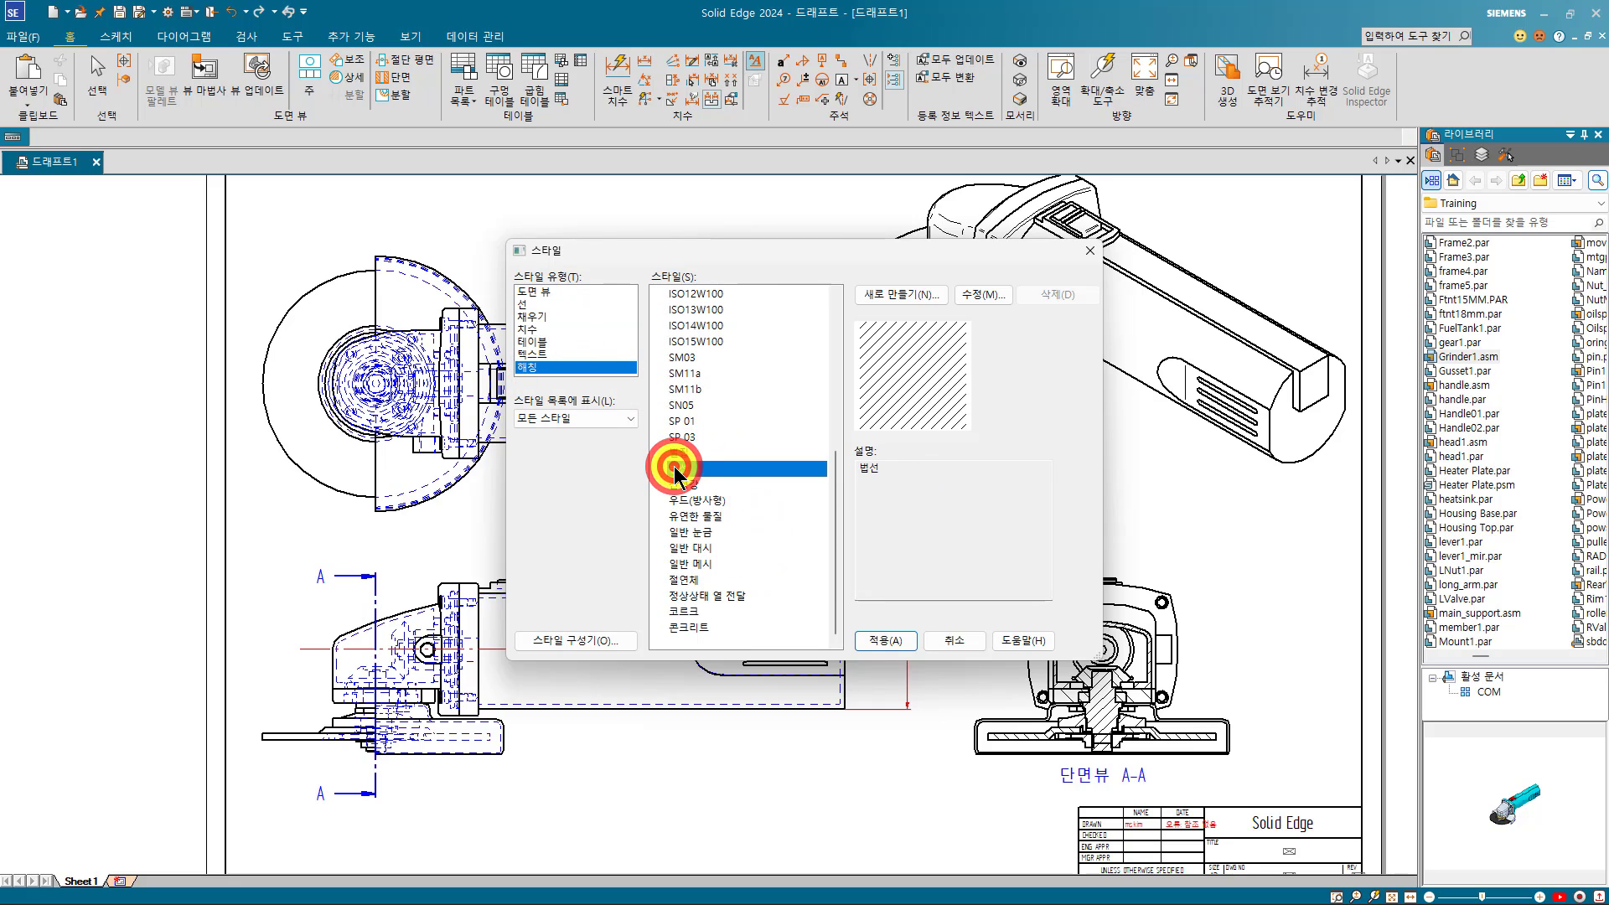
{"action": "left_click", "coordinate": [980, 295]}
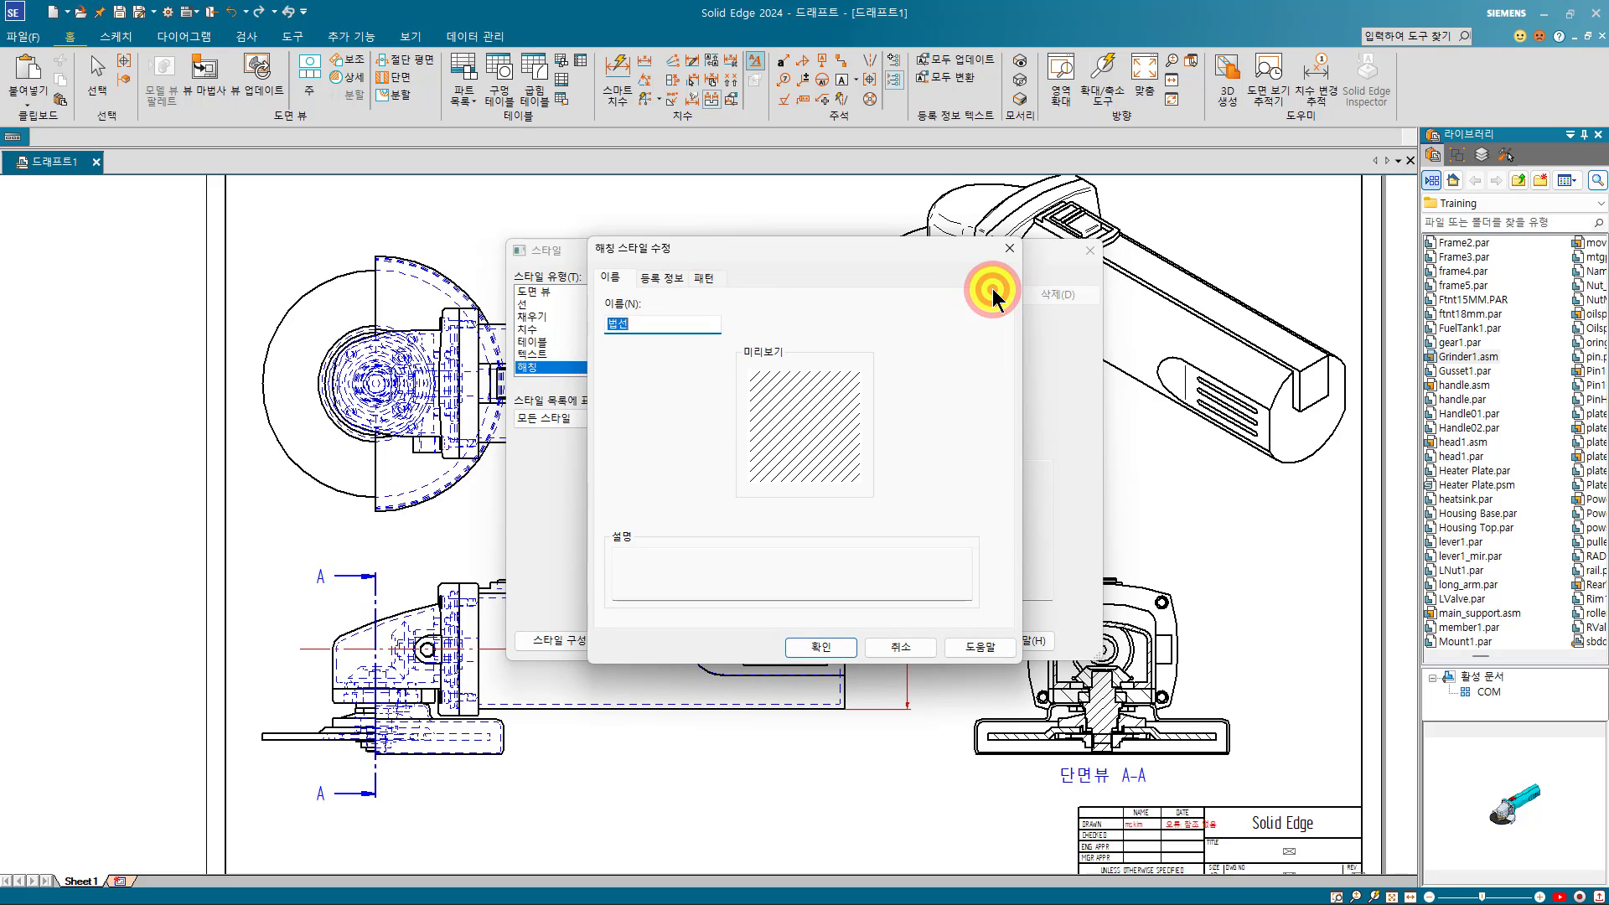
Step: Set the 법선 hatch style's pattern color (패턴 색상) to 빨강 and apply the style
{"action": "left_click", "coordinate": [654, 282]}
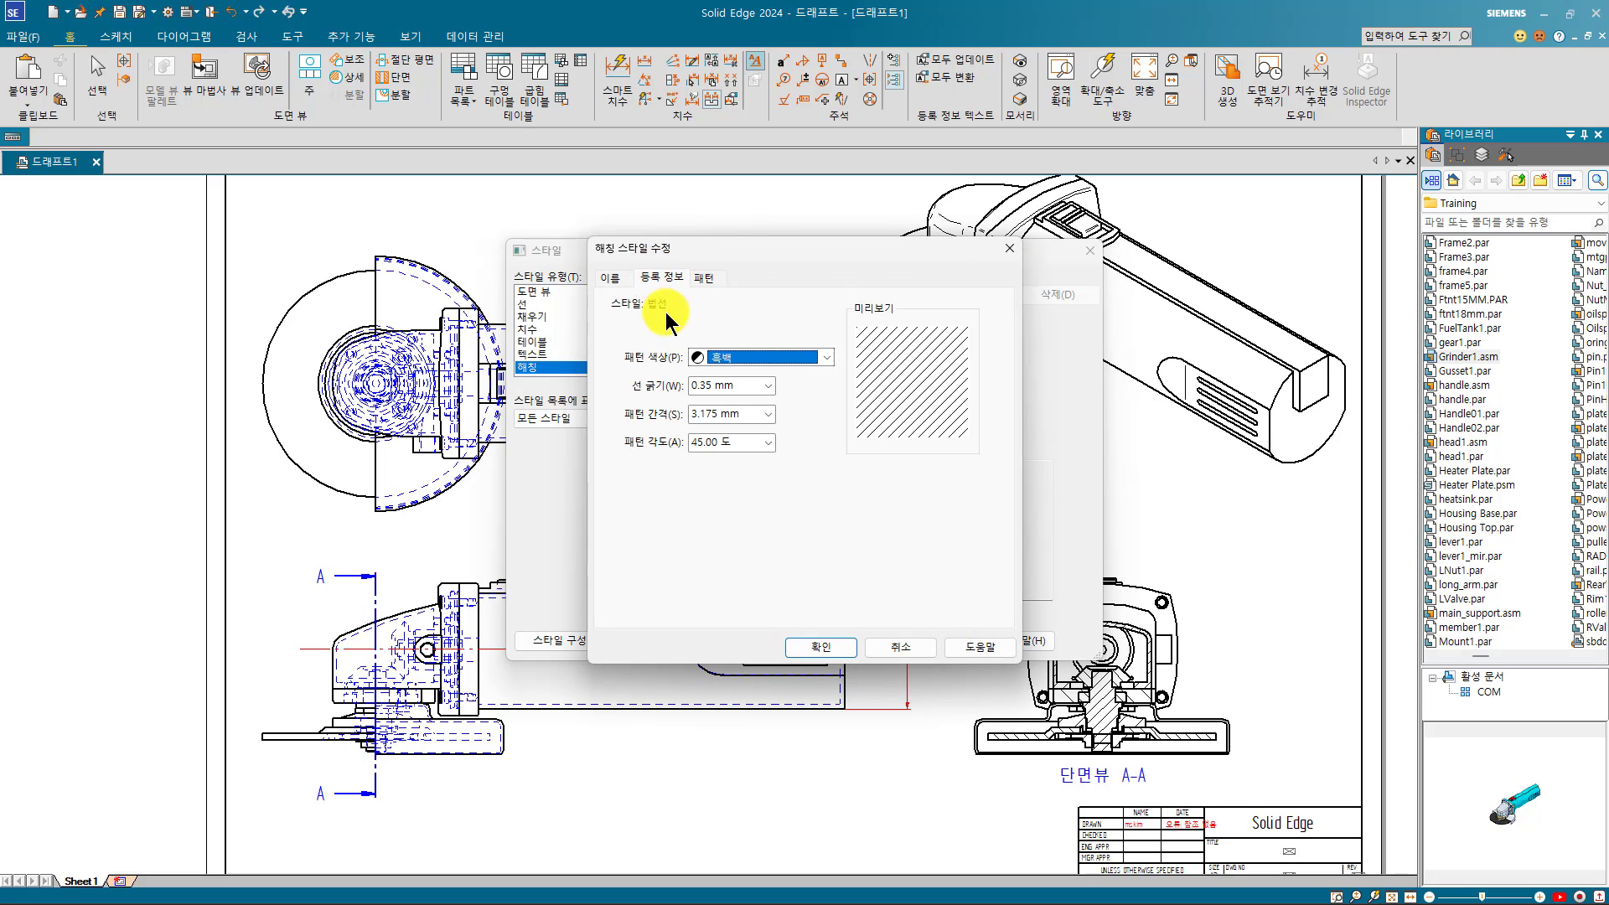
{"action": "left_click", "coordinate": [804, 357]}
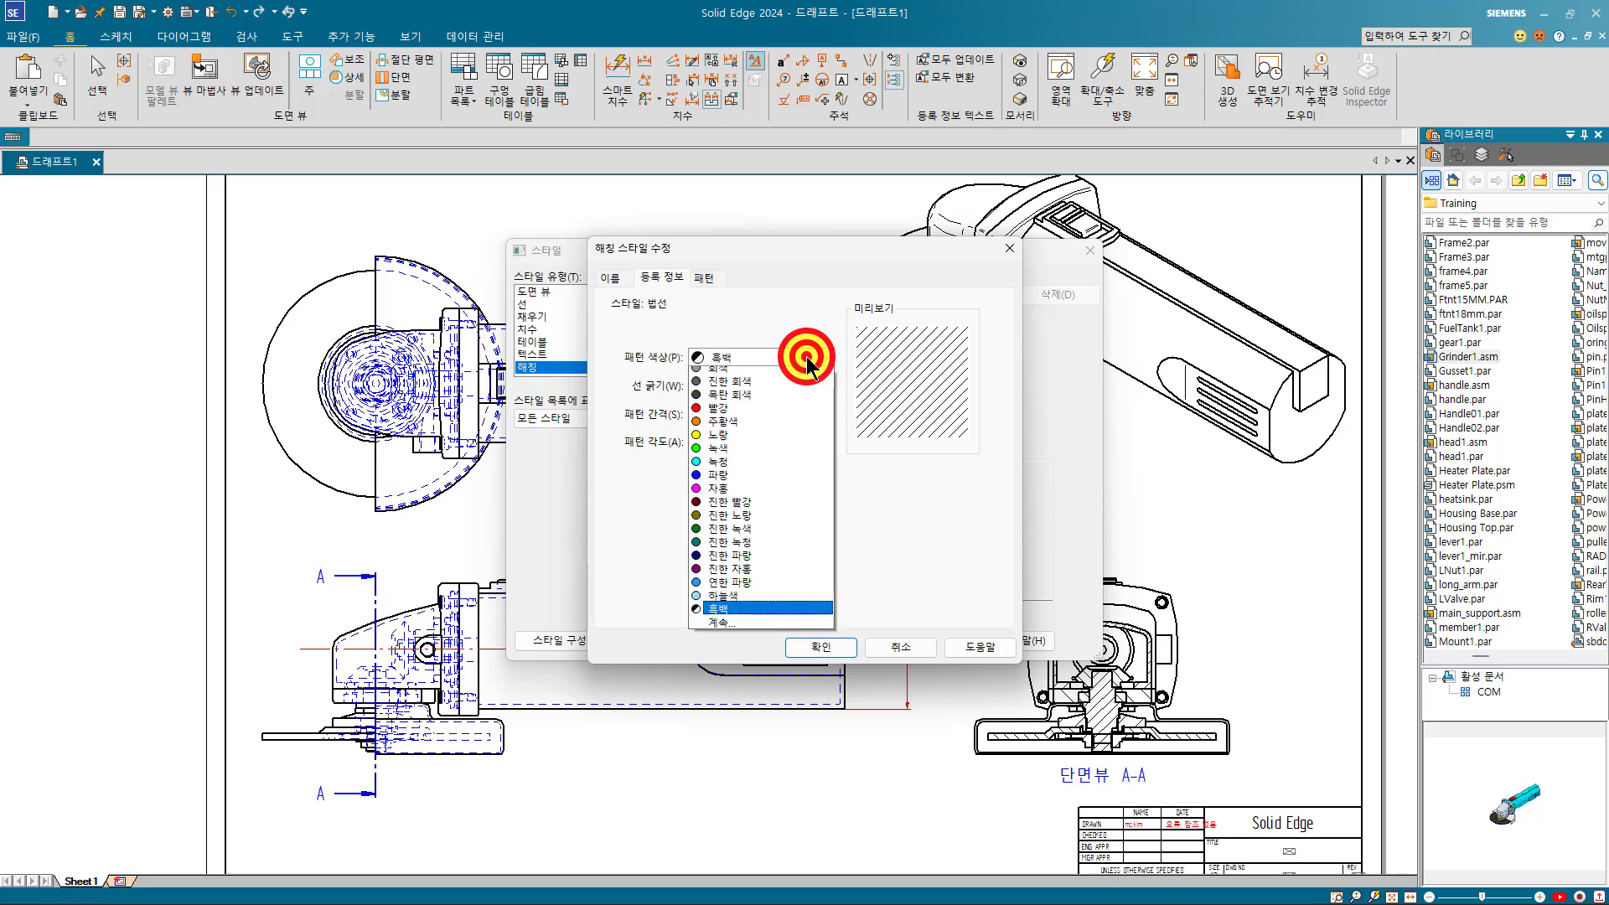
{"action": "left_click", "coordinate": [806, 355]}
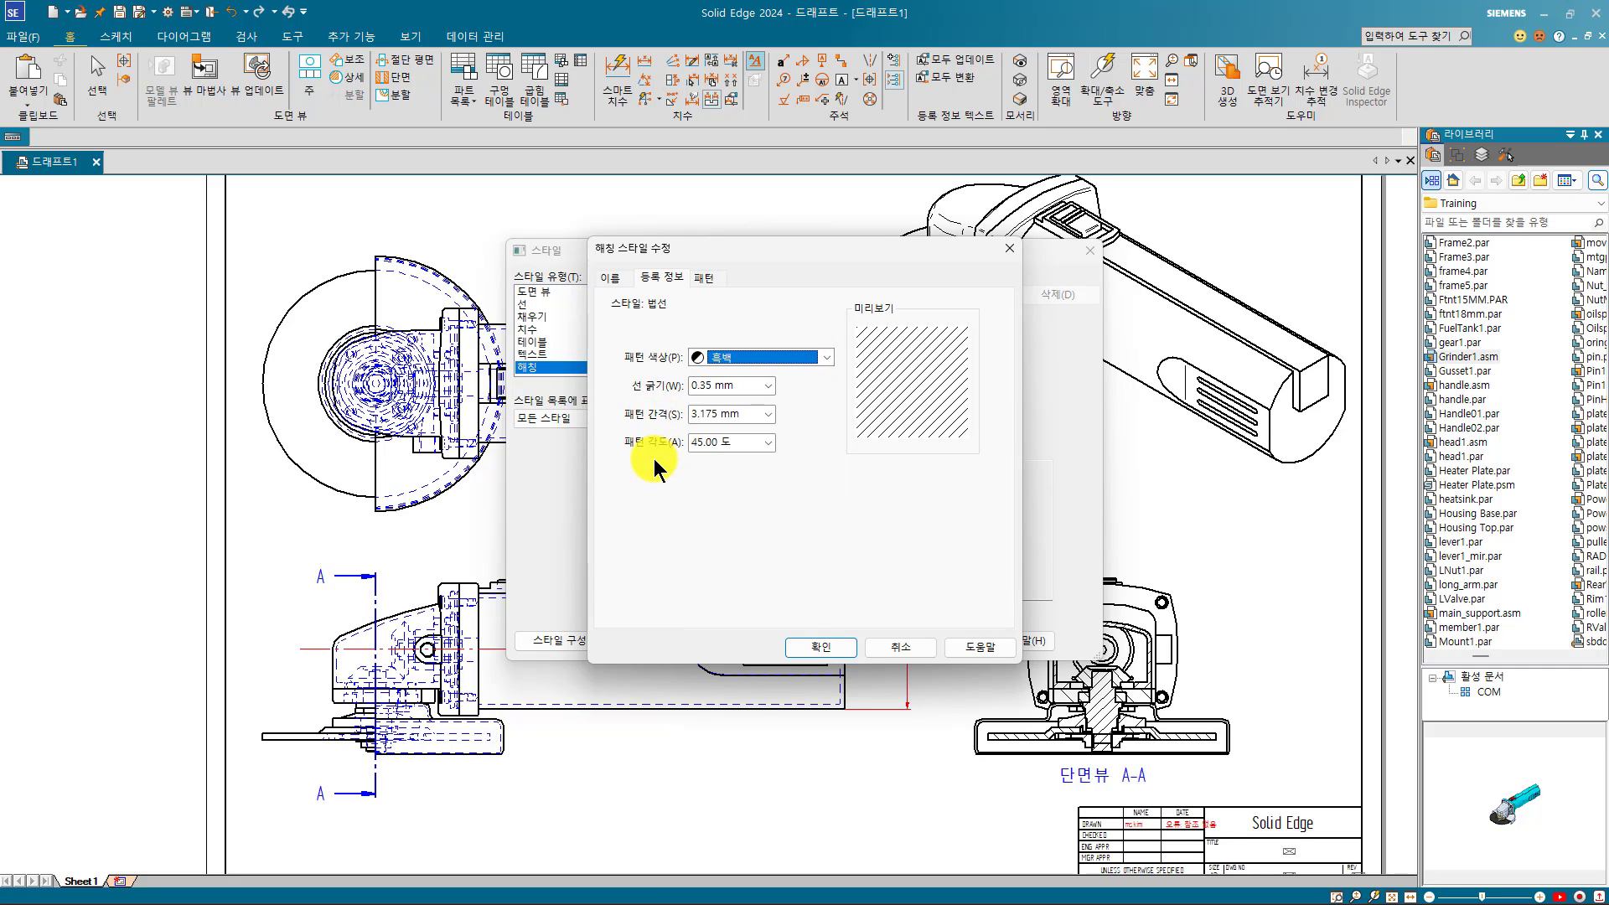
{"action": "left_click", "coordinate": [727, 357]}
{"action": "left_click", "coordinate": [813, 647]}
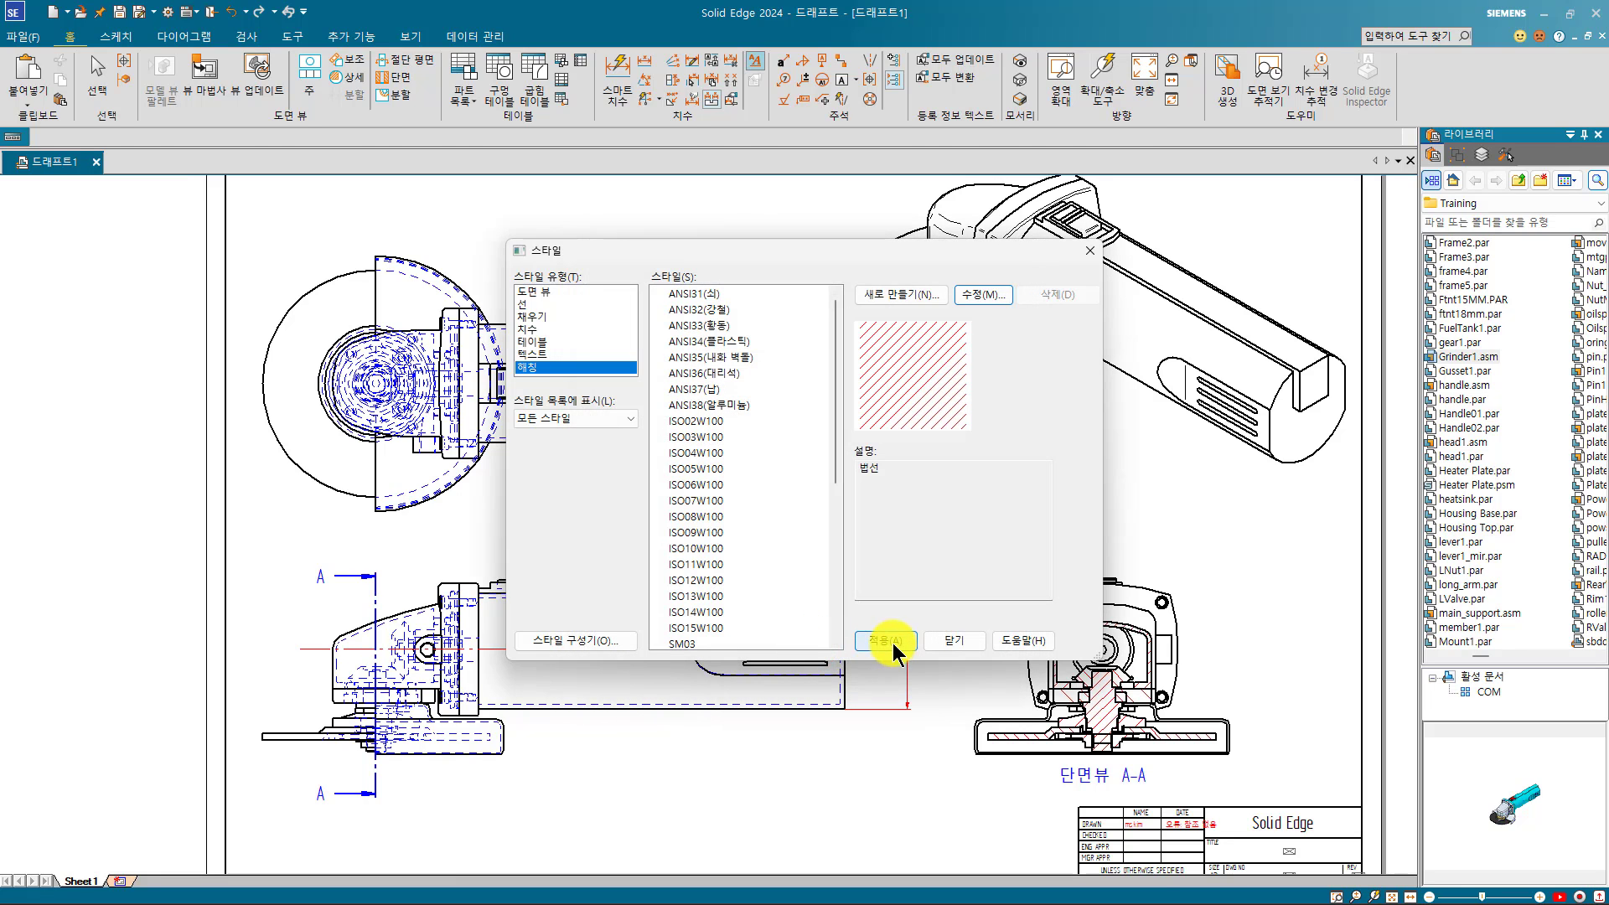
{"action": "left_click", "coordinate": [892, 646]}
{"action": "left_click", "coordinate": [970, 674]}
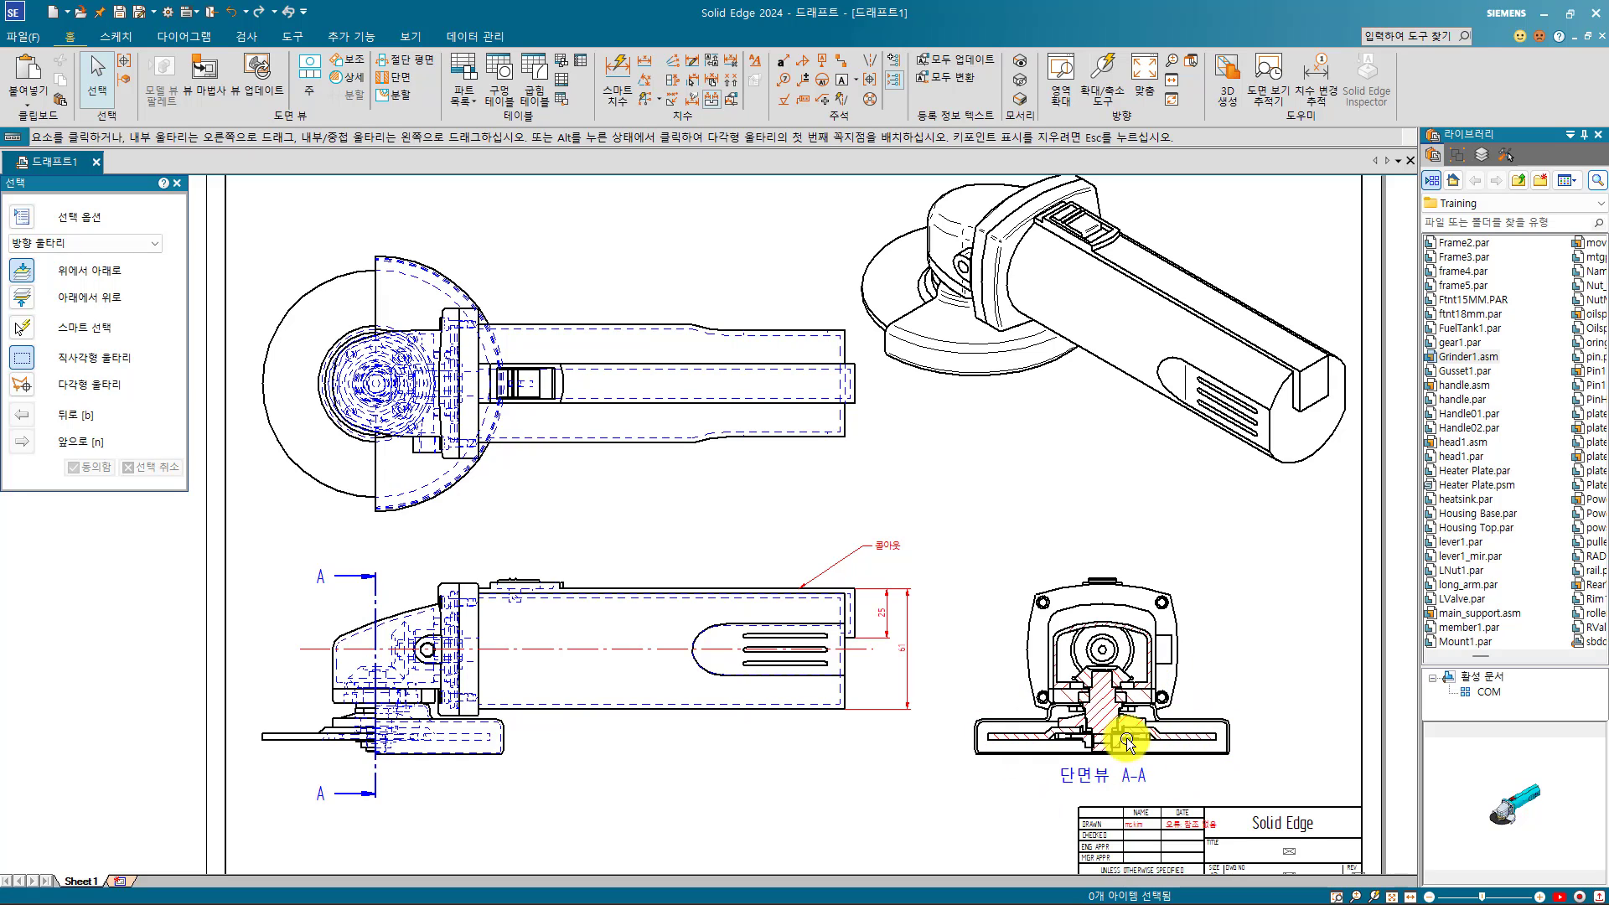
{"action": "left_click", "coordinate": [993, 508]}
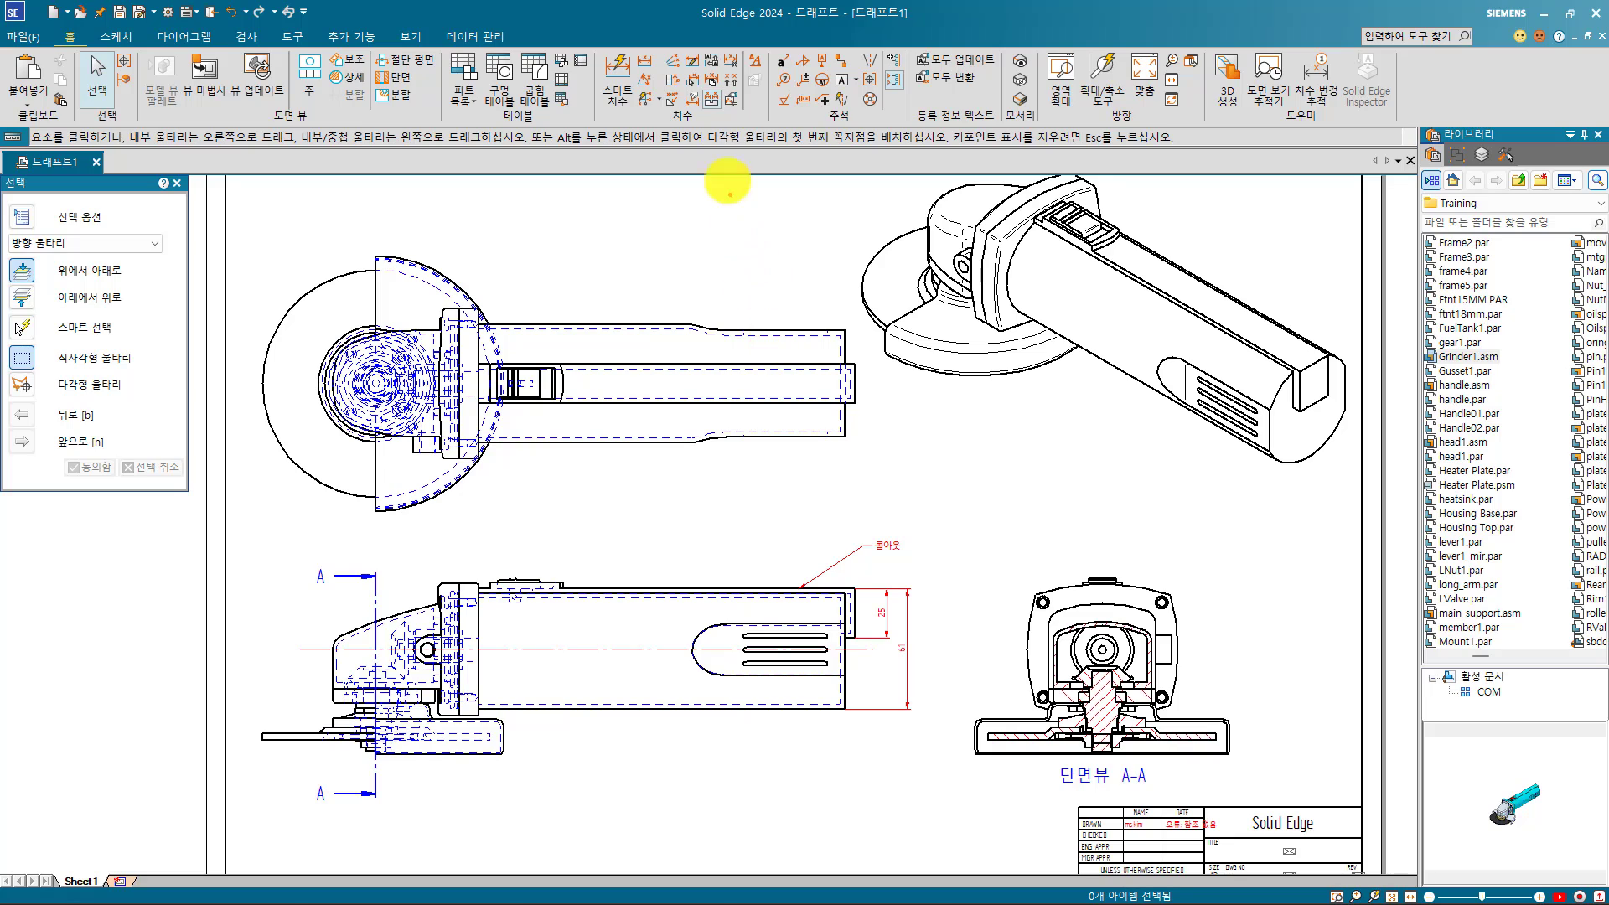
{"action": "left_click", "coordinate": [756, 74]}
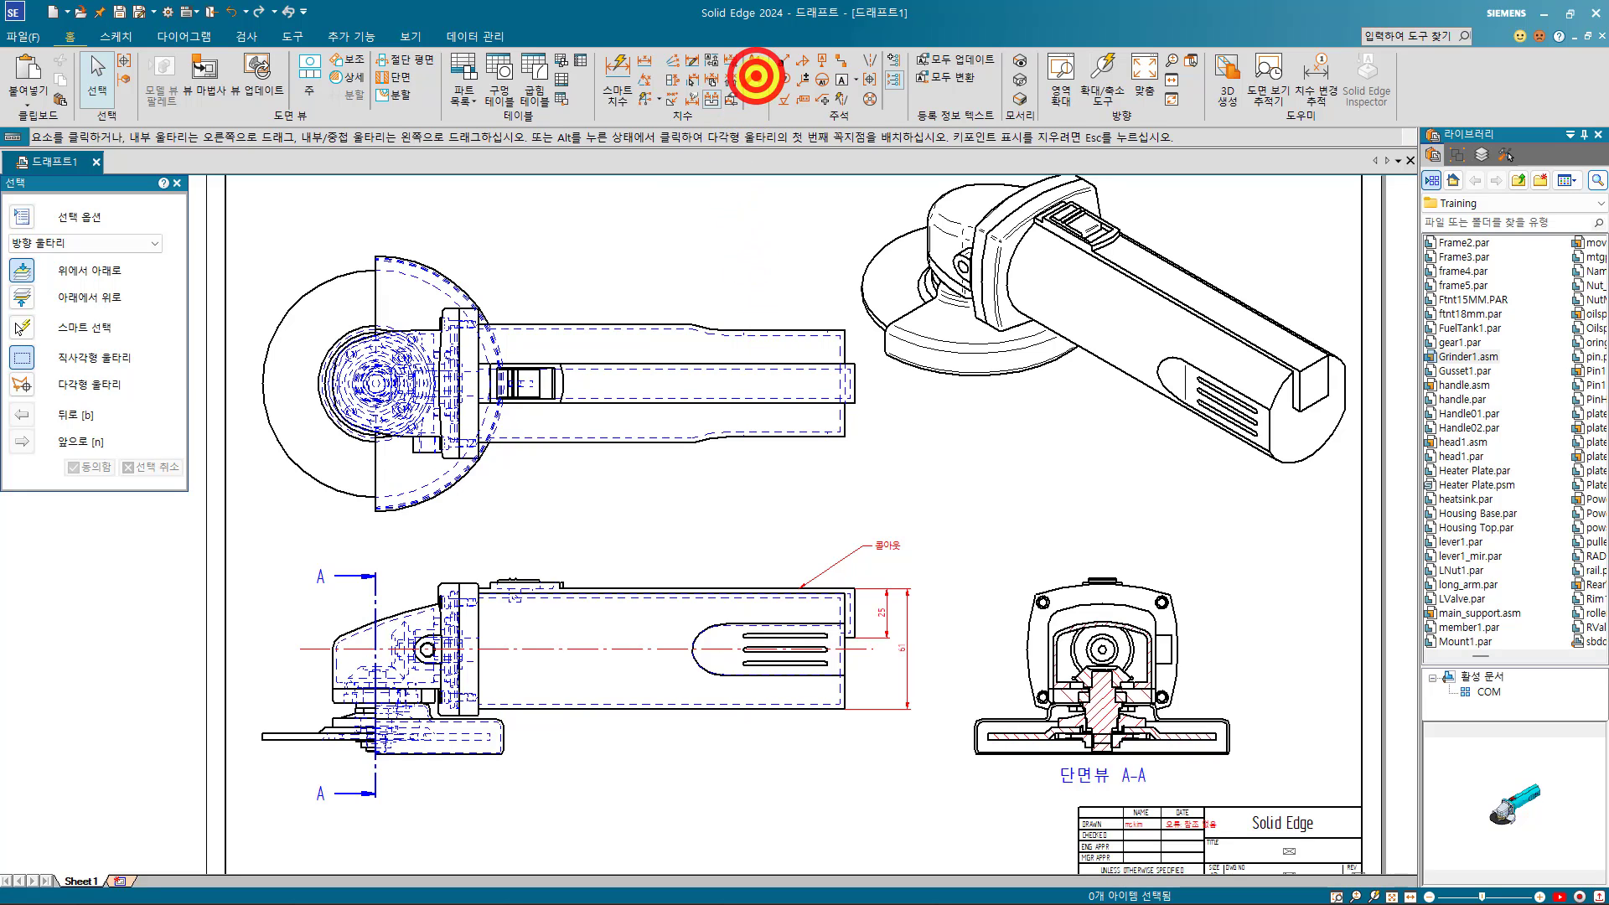
{"action": "left_click_drag", "start_coordinate": [755, 69], "coordinate": [752, 242]}
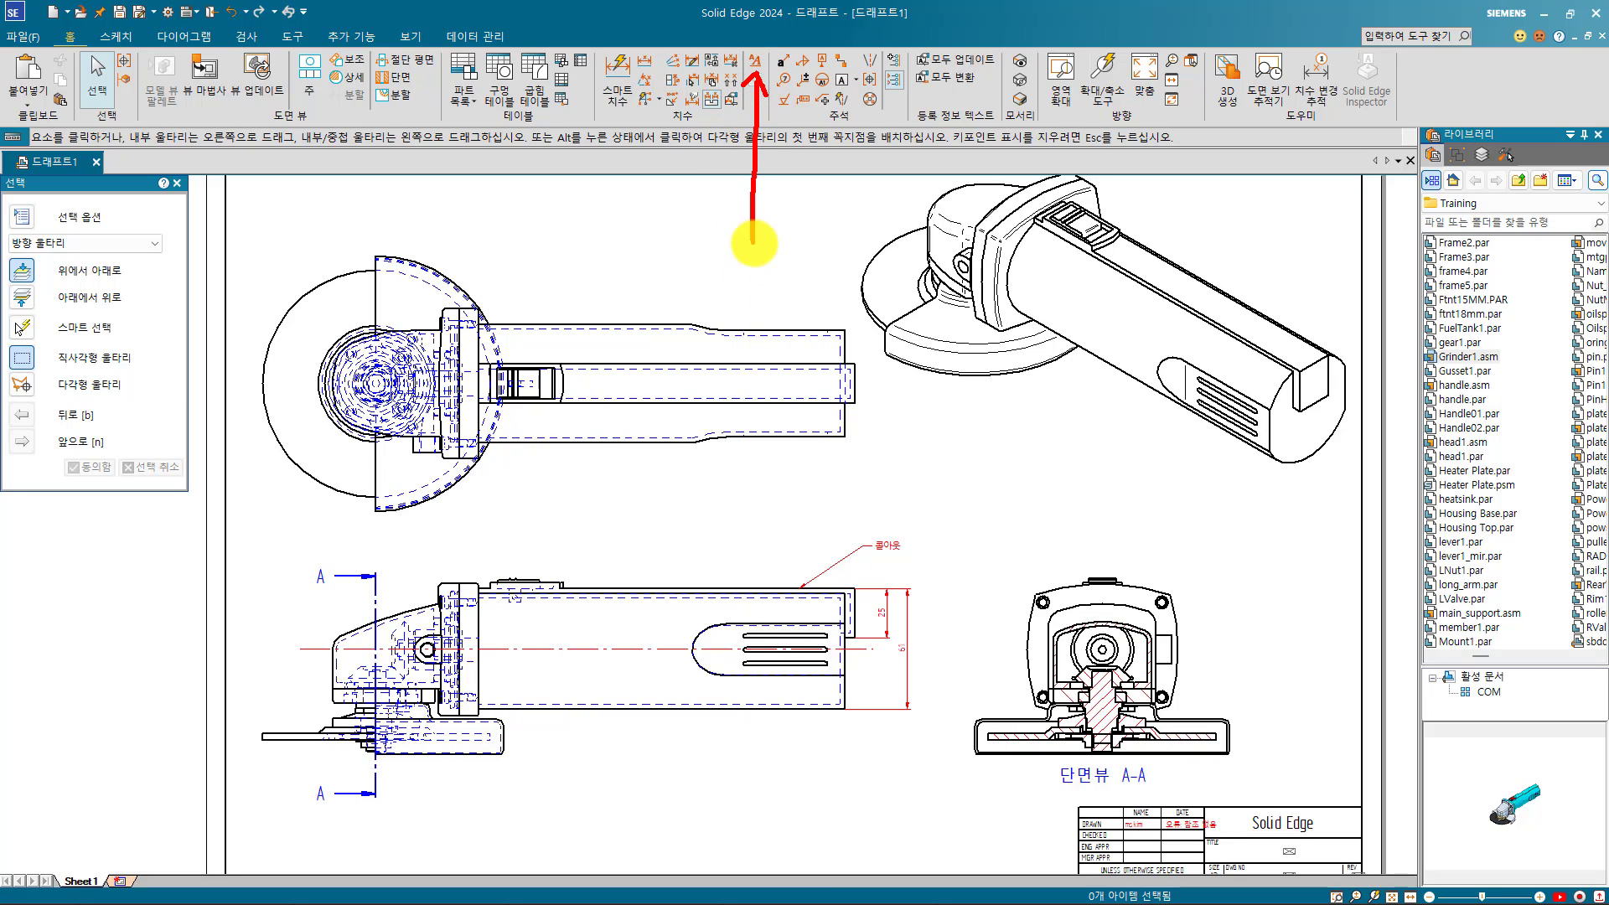